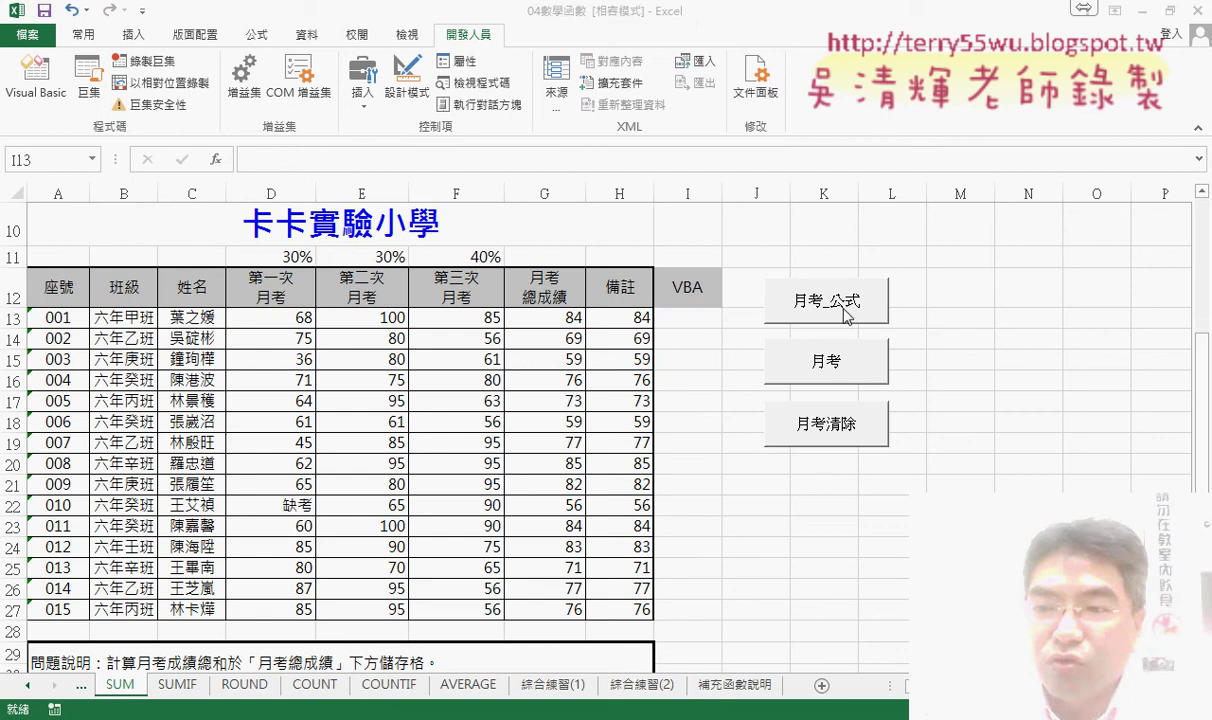
Step: Fill column I with the formula macro and clear it, twice over
click(811, 303)
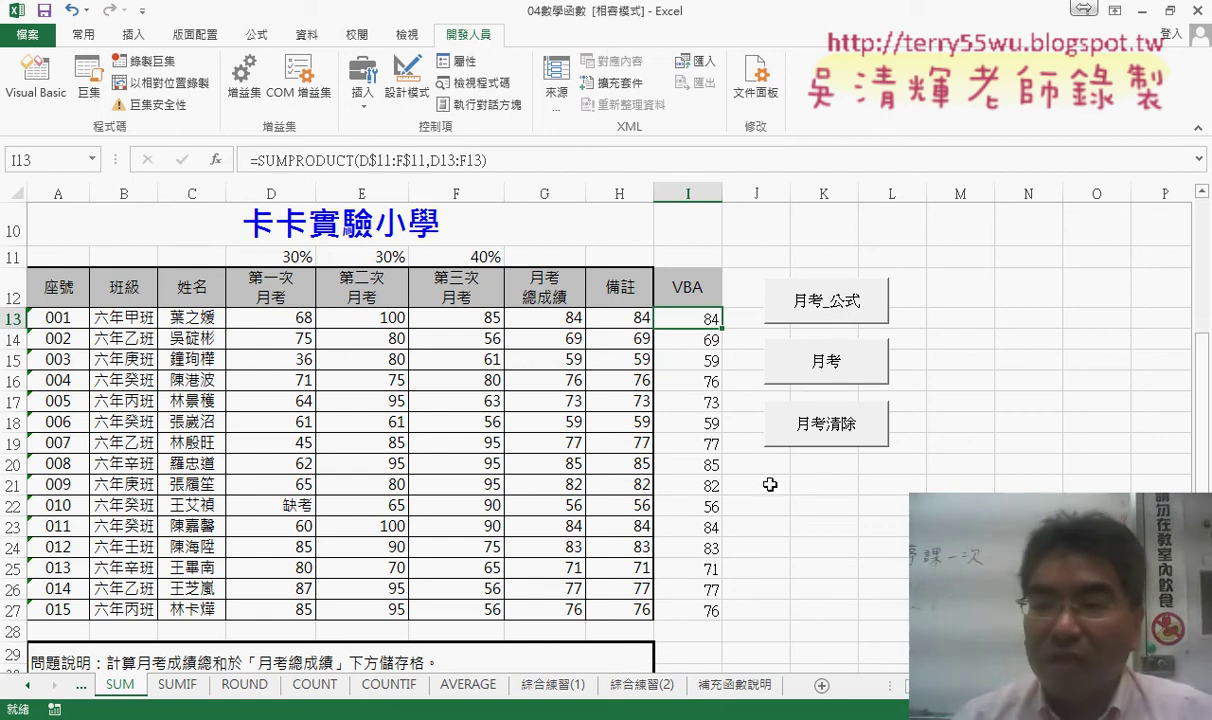
click(773, 420)
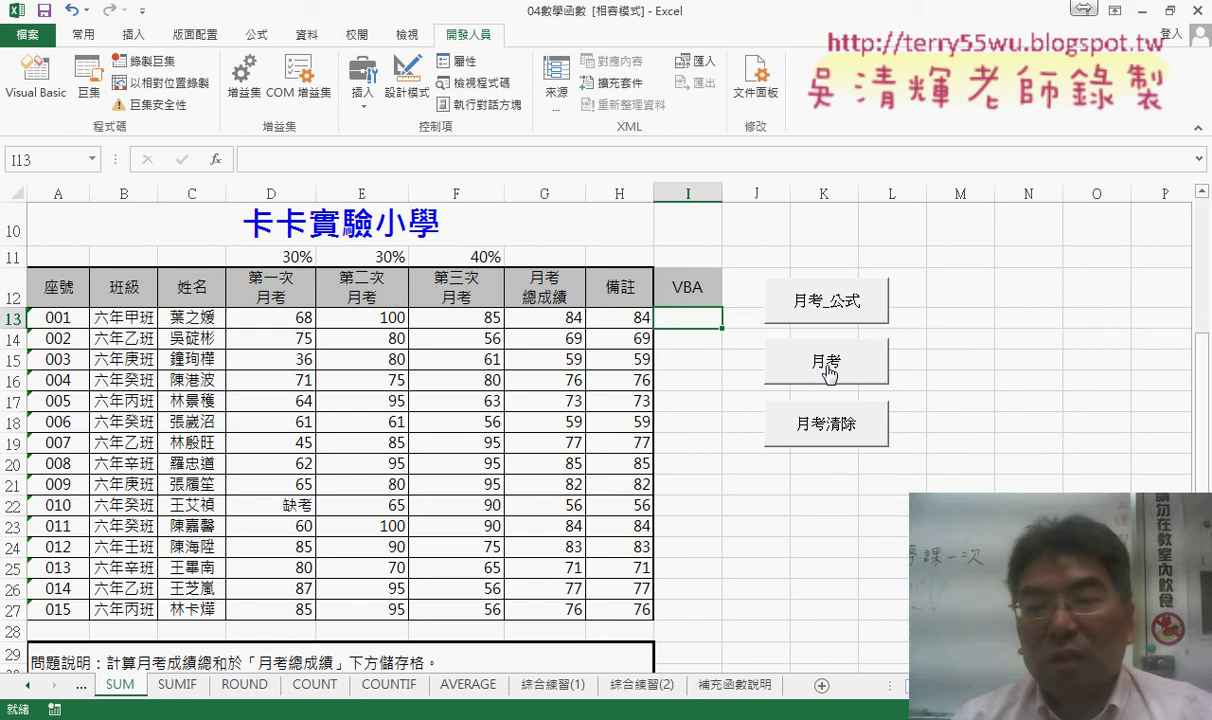
click(779, 297)
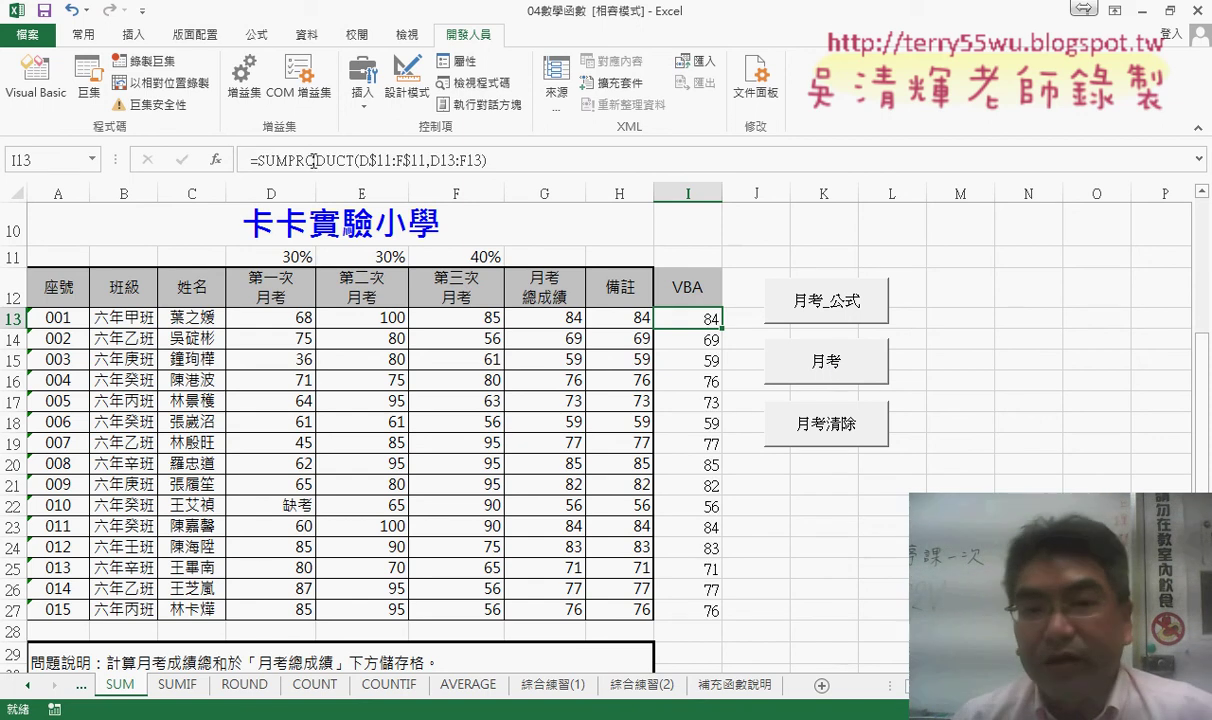
click(866, 441)
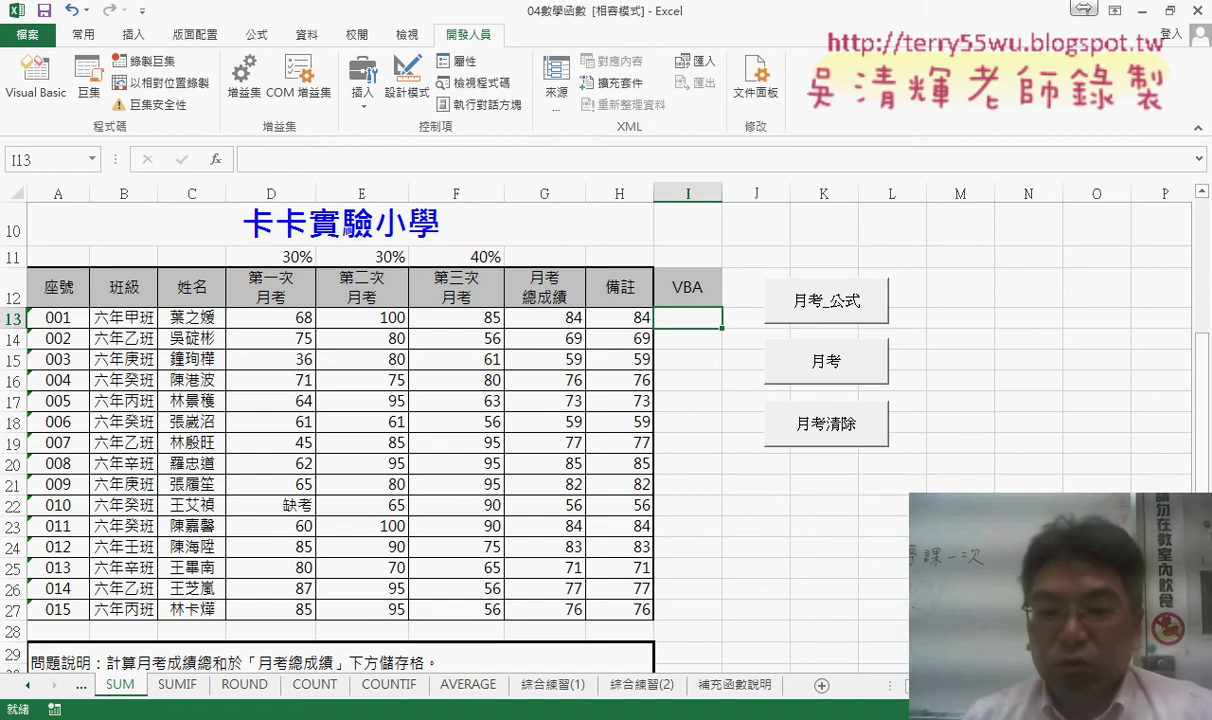
Step: Duplicate the 月考_公式 procedure as 月考 and select the copy's formula string
key(alt+Tab)
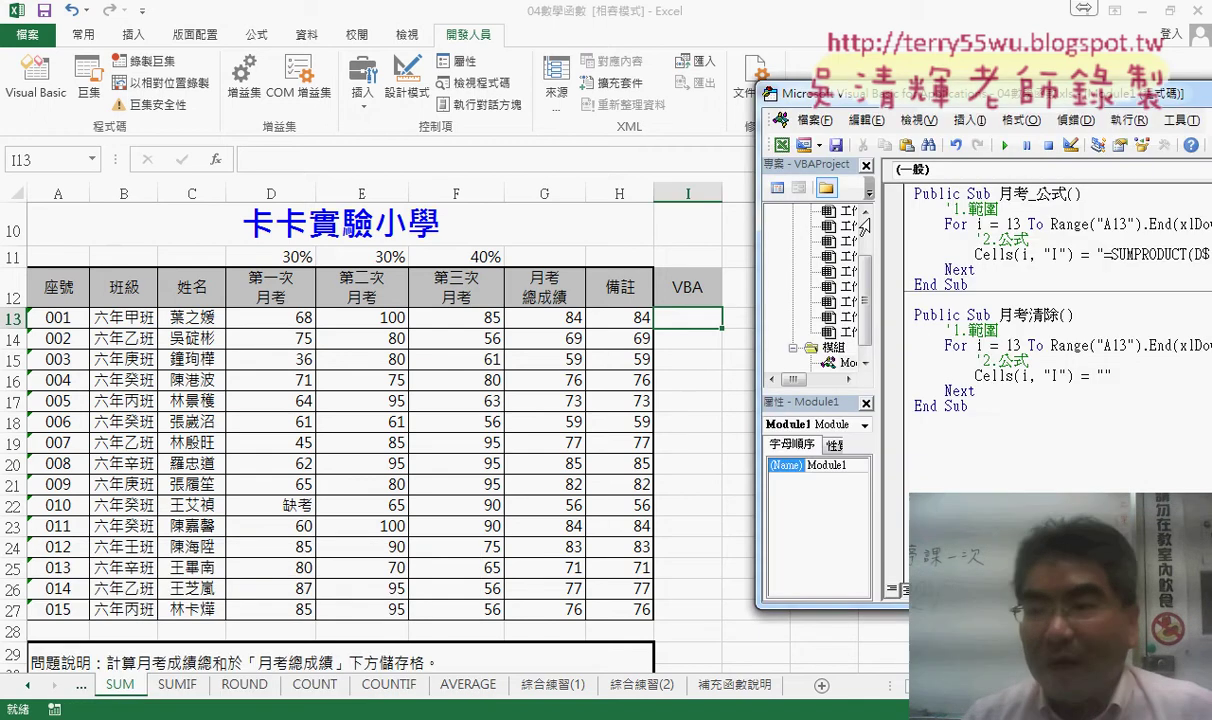
drag(935, 101, 533, 97)
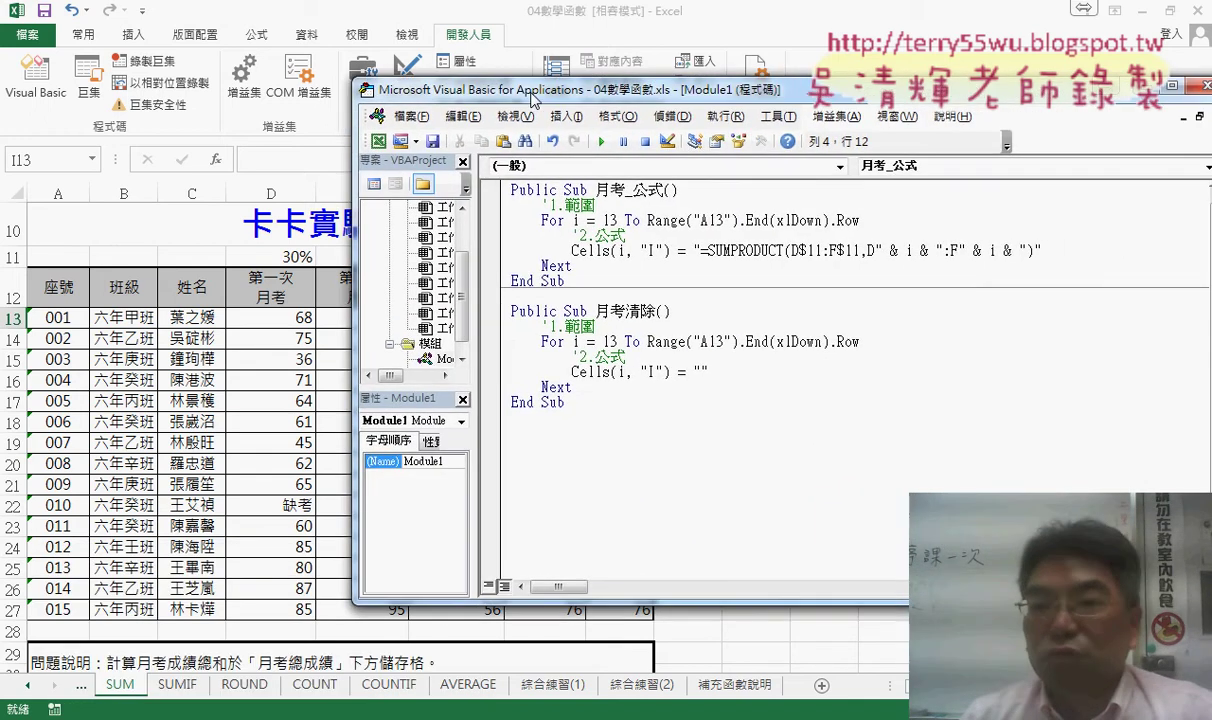
drag(566, 281, 490, 197)
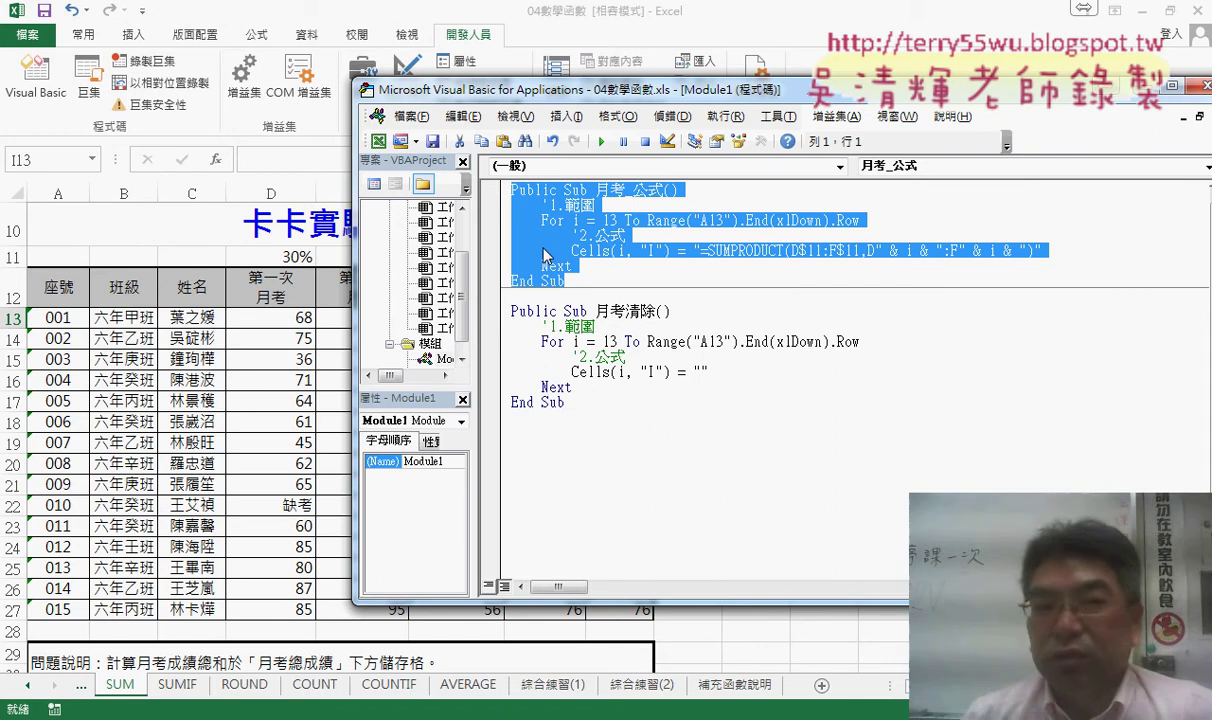
drag(545, 256, 525, 296)
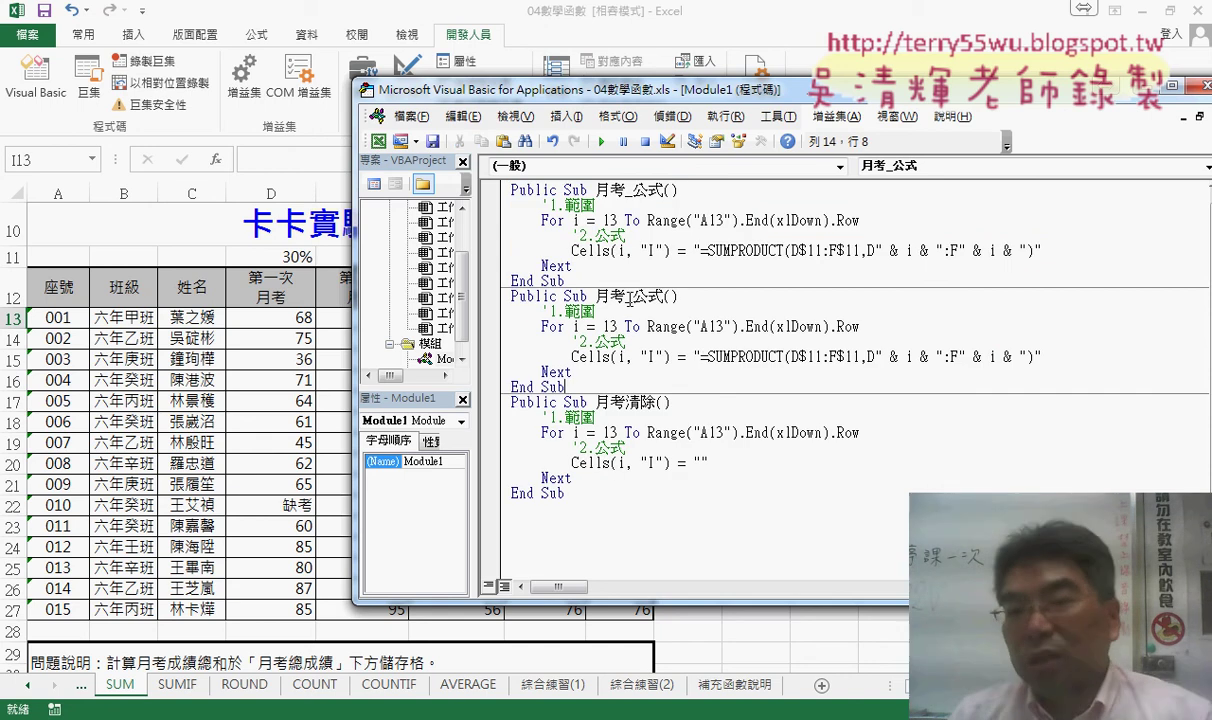
drag(627, 296, 665, 296)
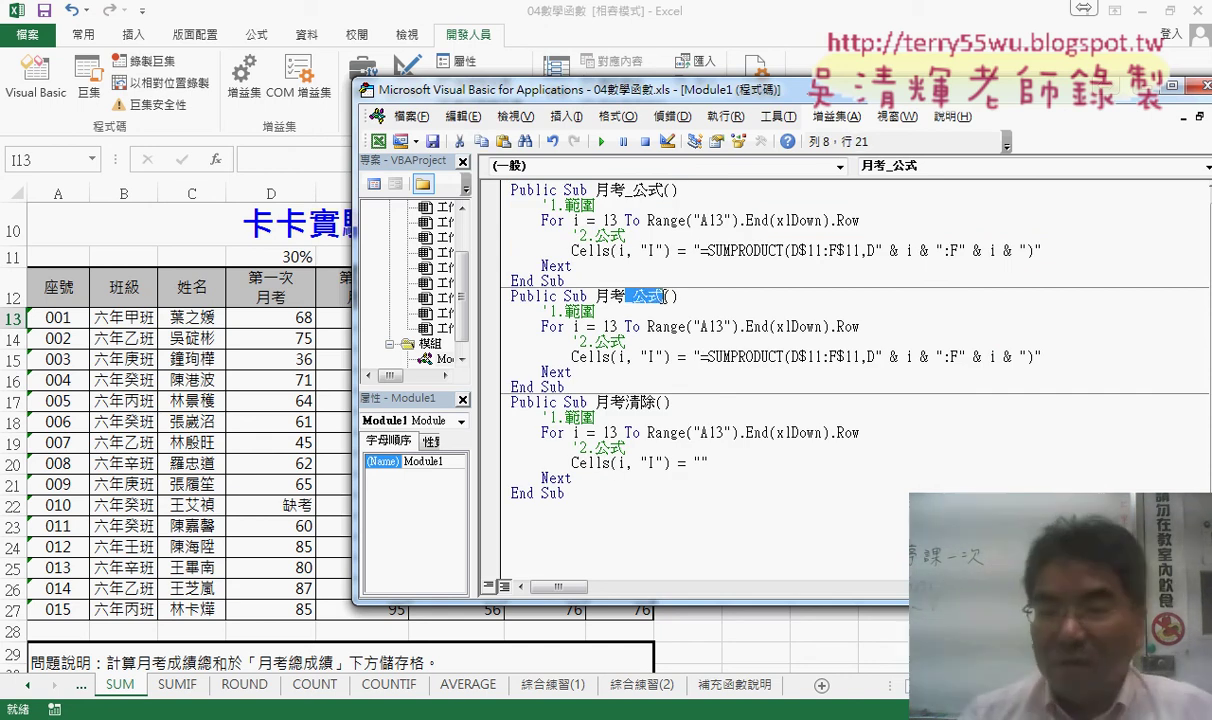
key(Delete)
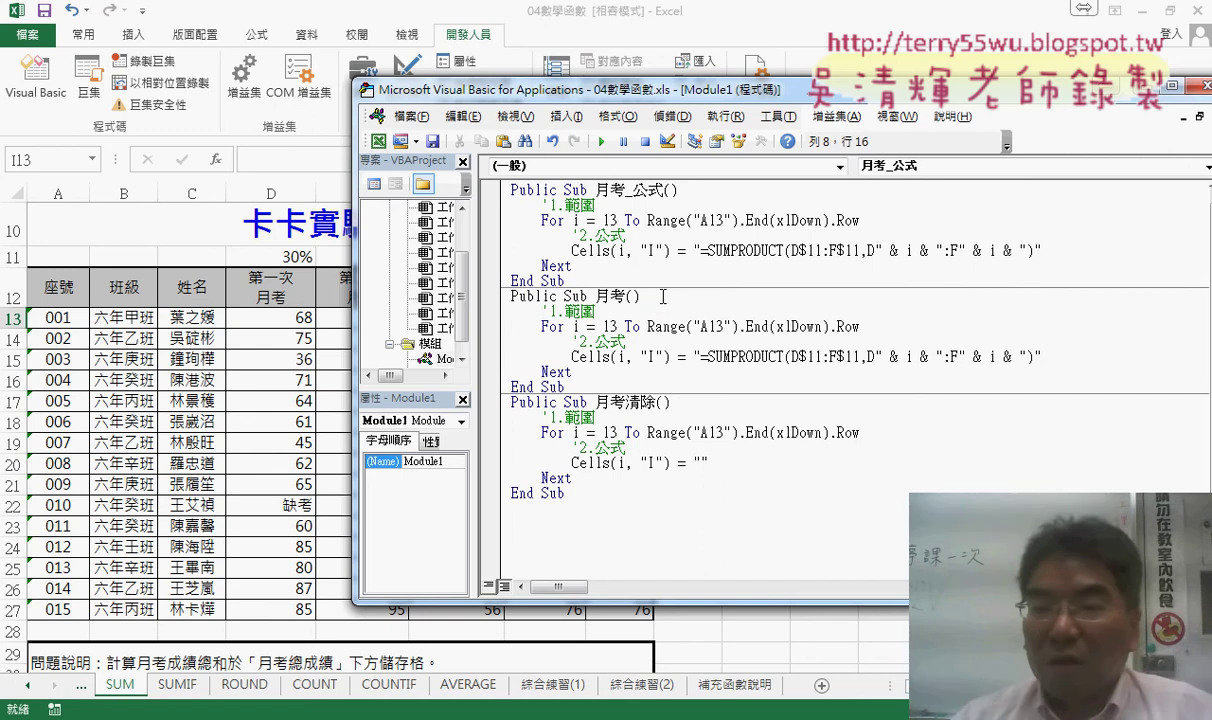
mouse_move(640, 89)
mouse_down()
mouse_move(1010, 73)
mouse_move(546, 80)
mouse_up()
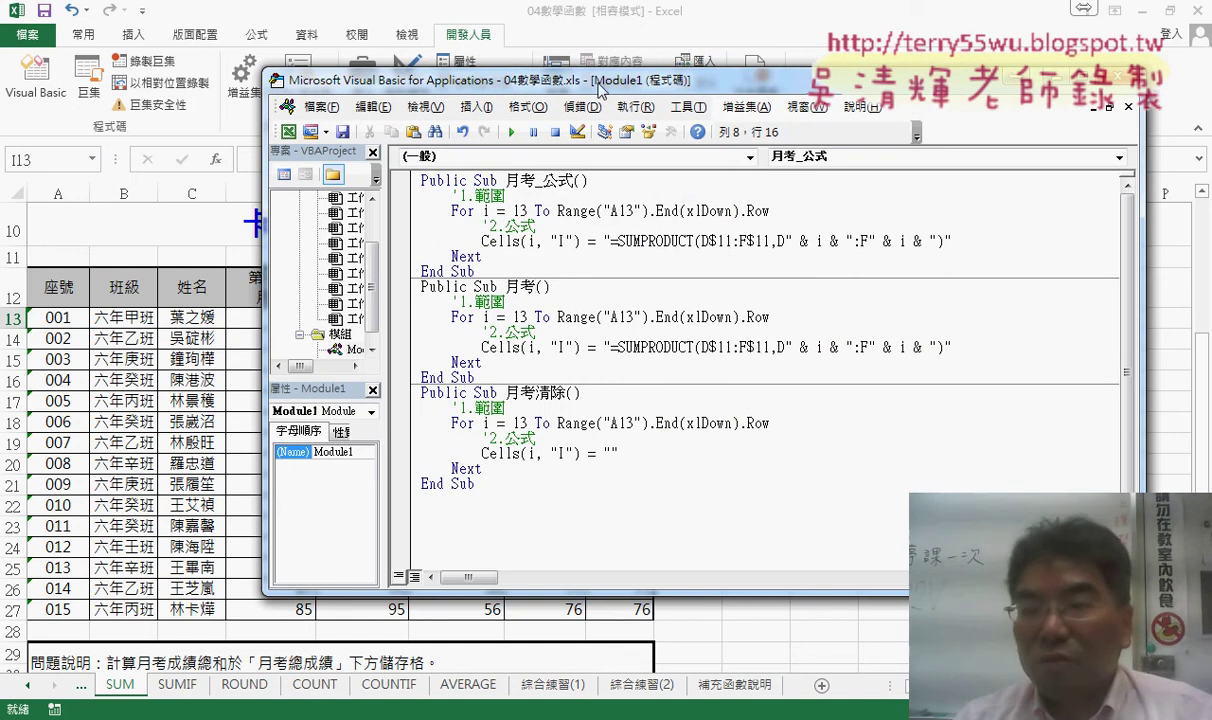
drag(606, 347, 974, 344)
Step: Delete the SUMPRODUCT string from 月考's Cells(i, "I") assignment, dismiss the compile error, and return to the sheet
key(Delete)
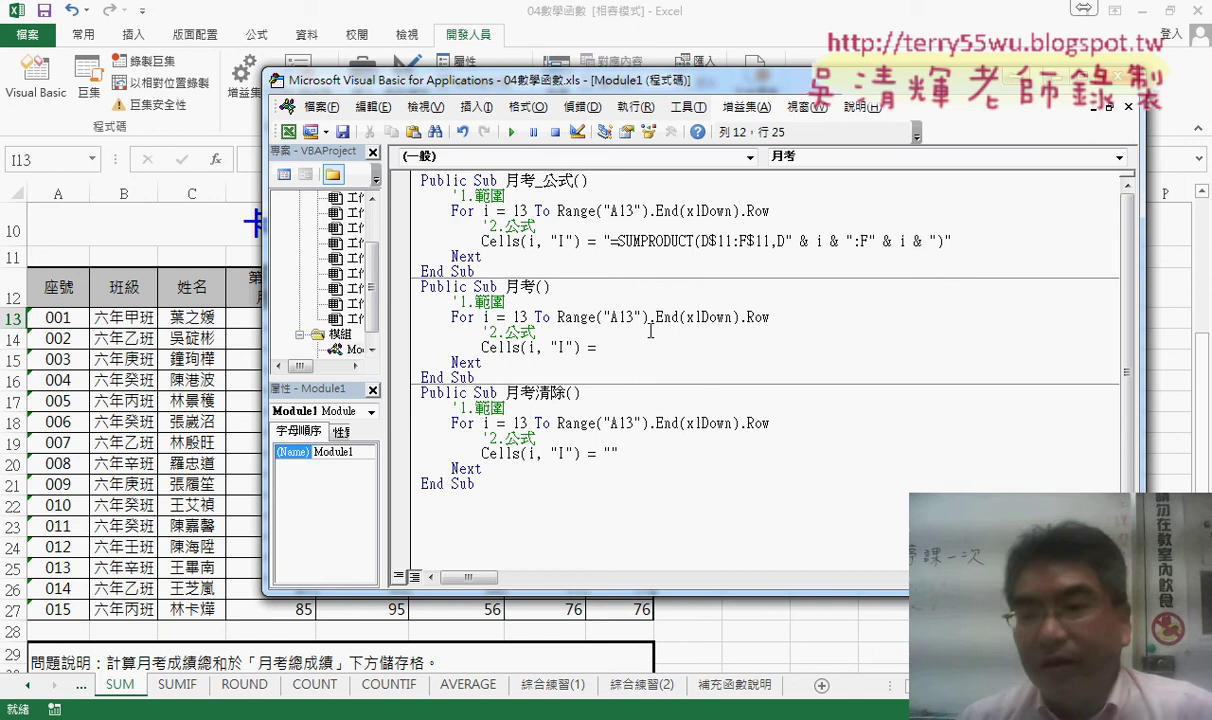
key(shift+Down)
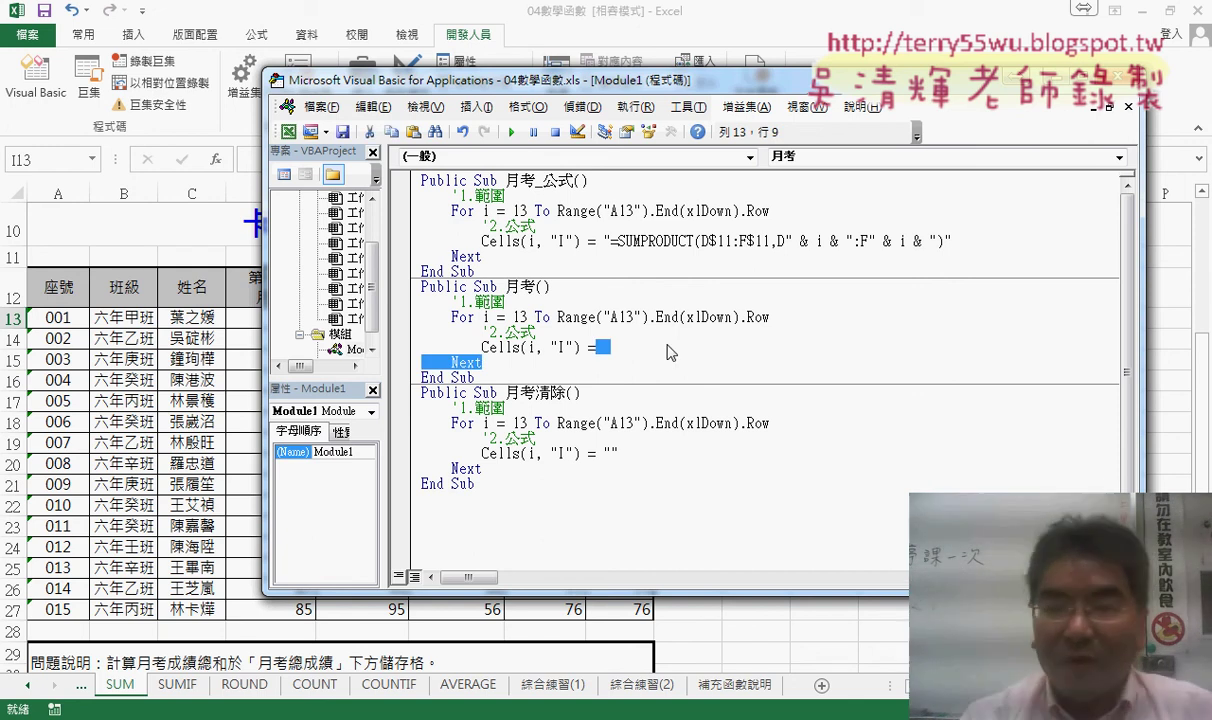
key(Down)
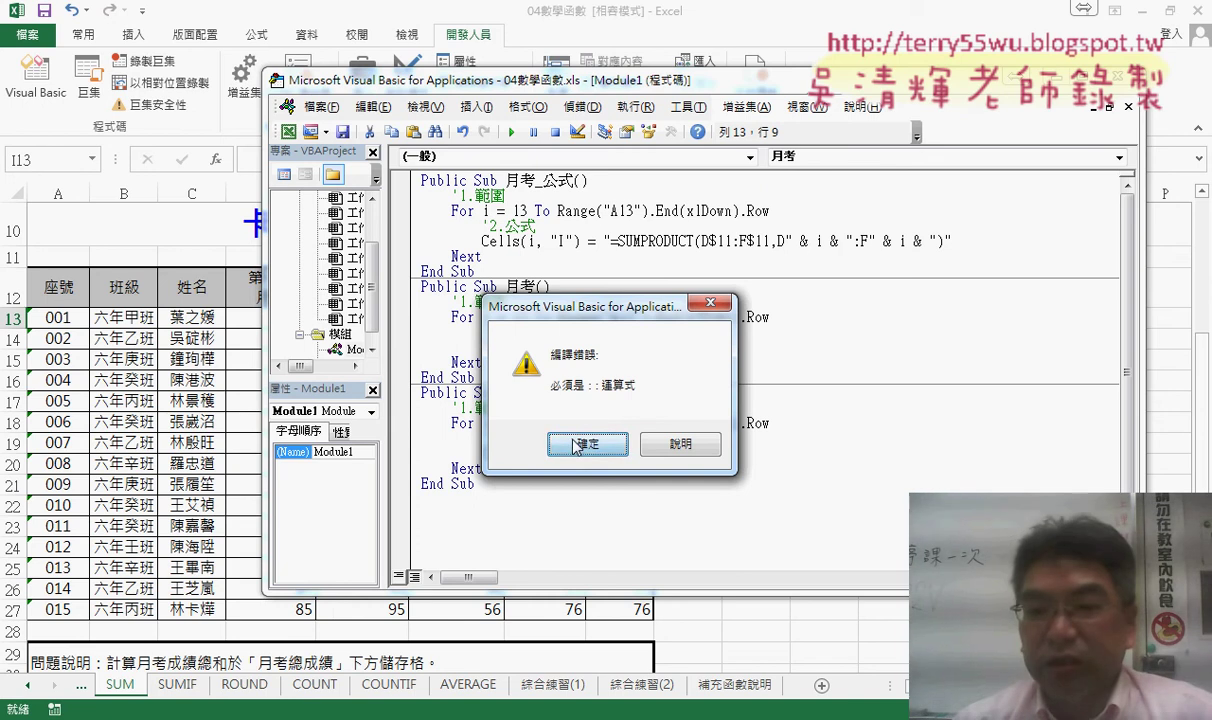
click(586, 443)
click(645, 348)
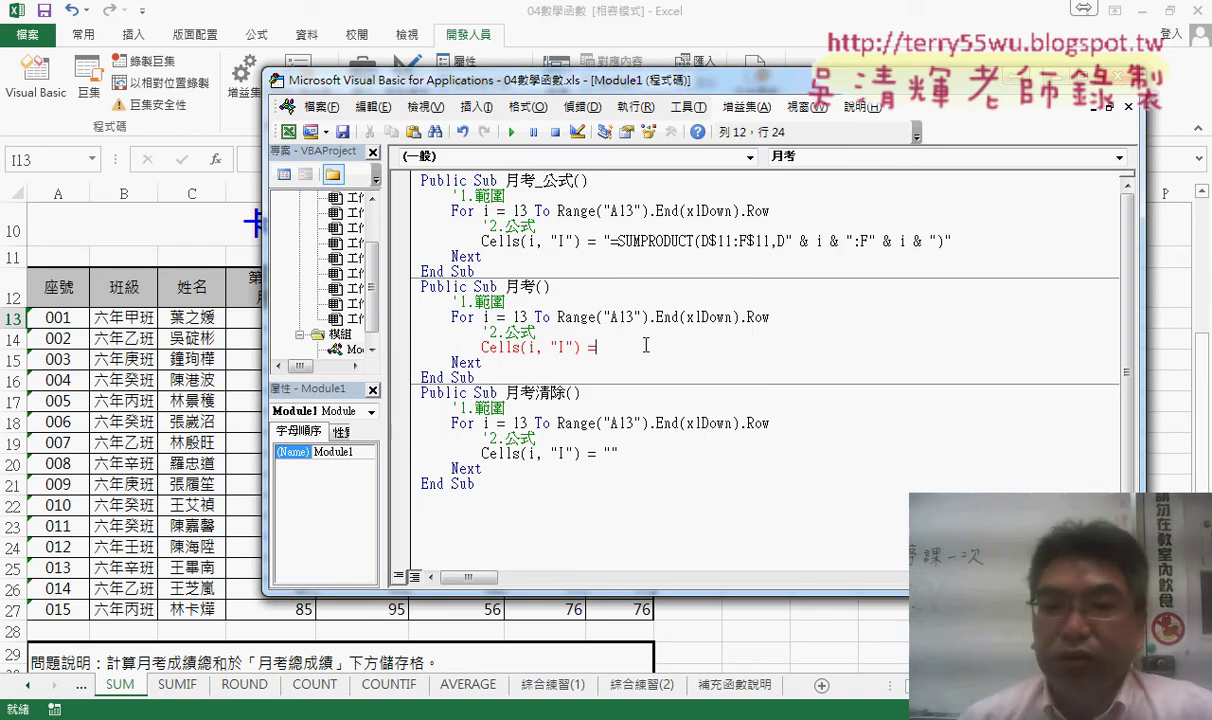
click(668, 25)
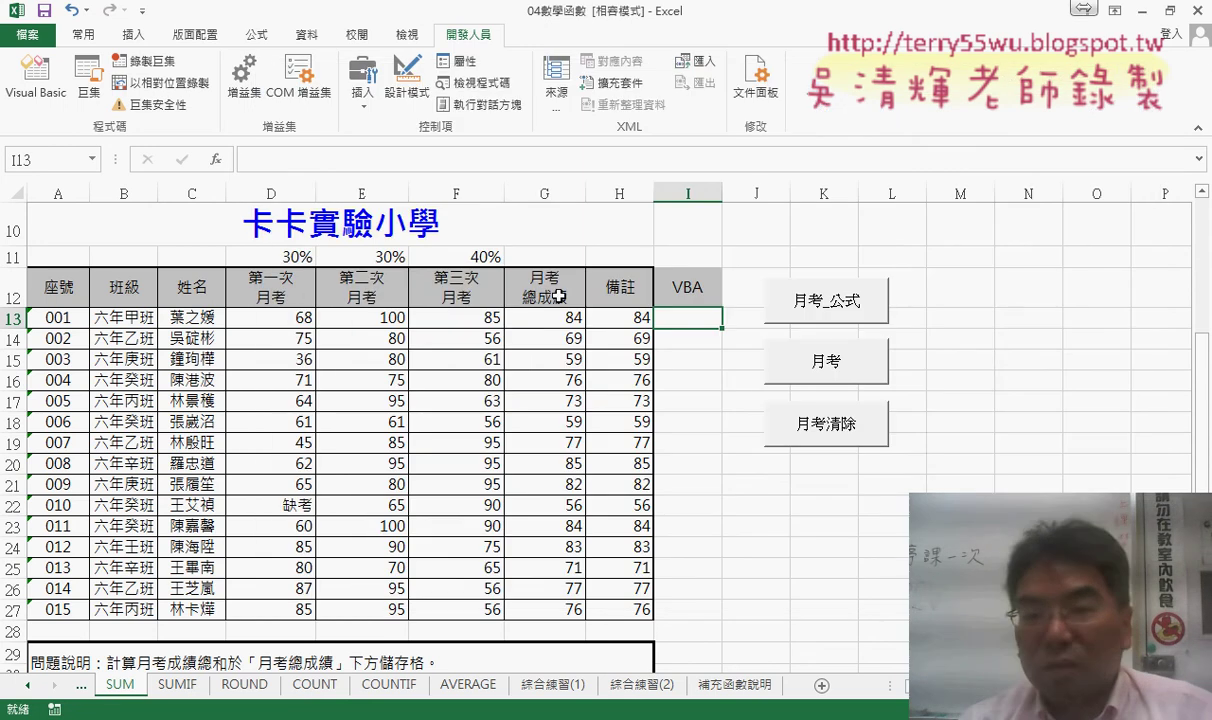
Step: Check the formulas in H13 and G13, then bring the VBA editor back beside the table
click(624, 317)
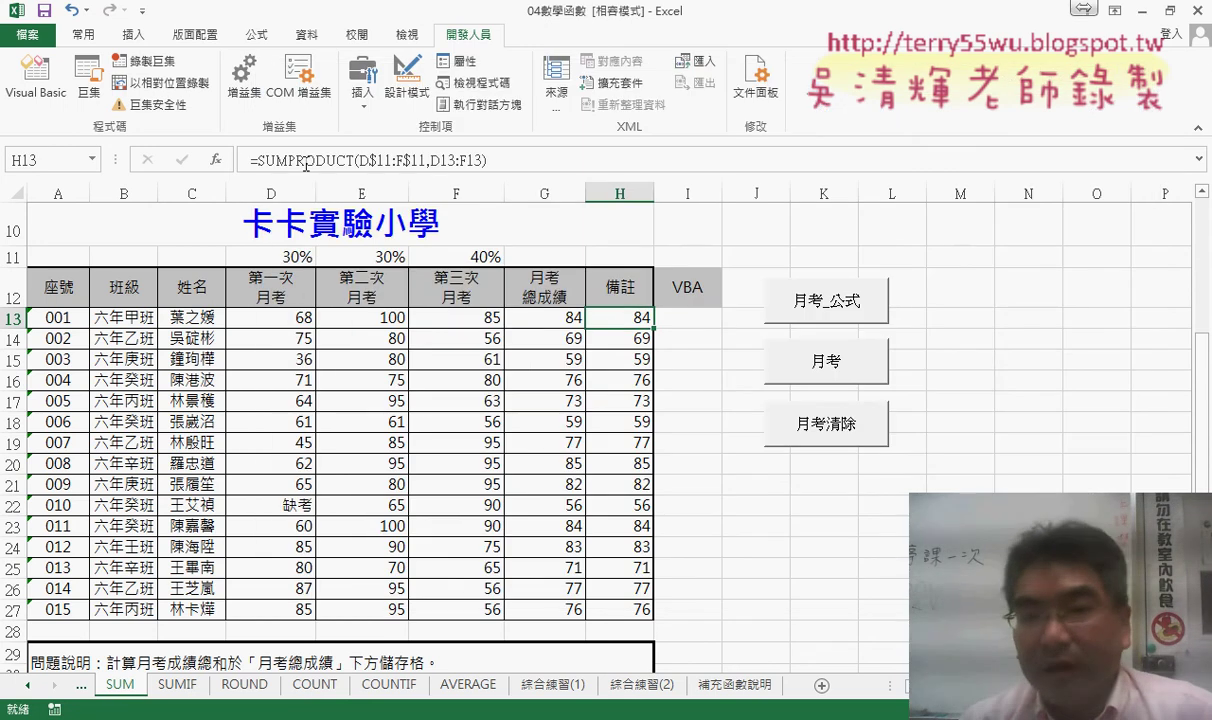
click(557, 320)
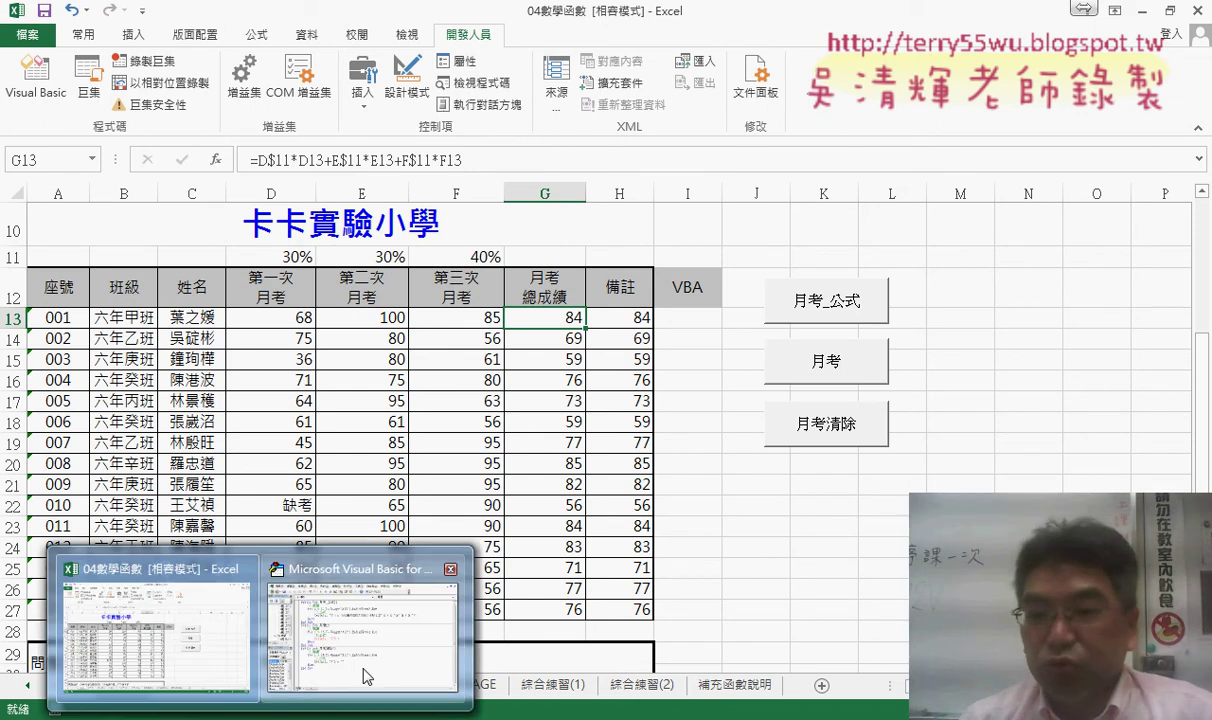
click(345, 635)
drag(627, 90, 824, 126)
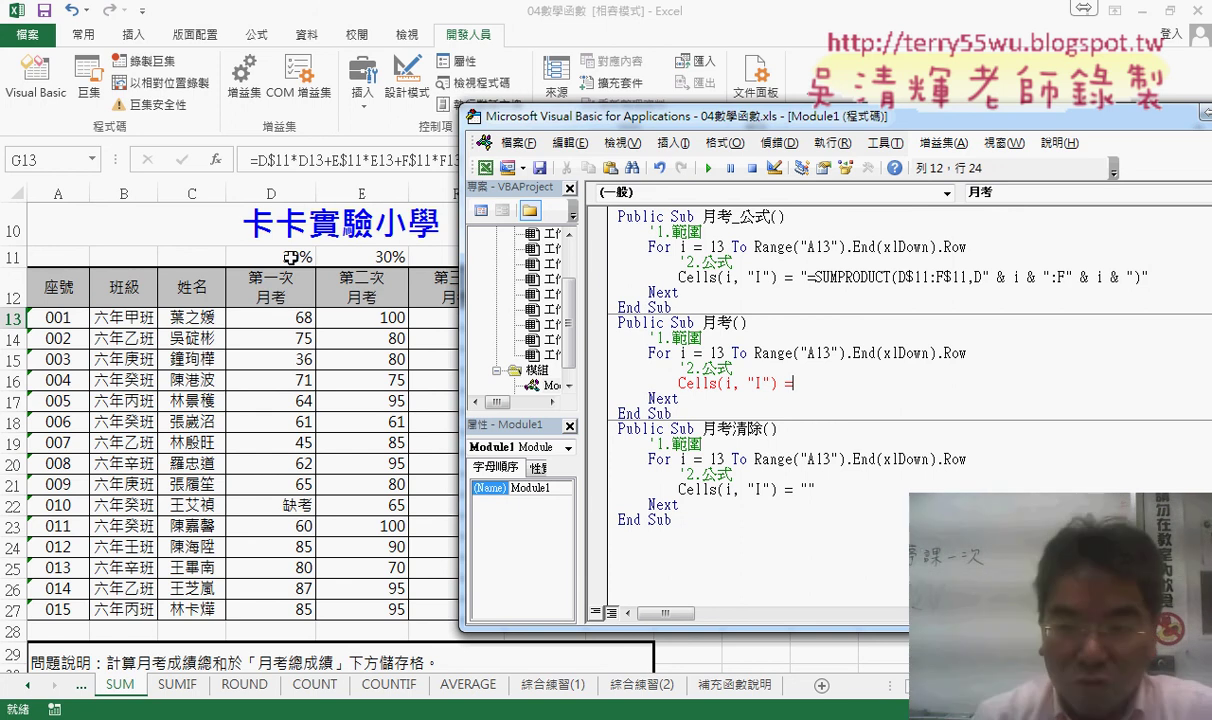
Step: Start 月考's assignment with the first term Range("D11")*Cells(i,"D")
text(") =rabg)
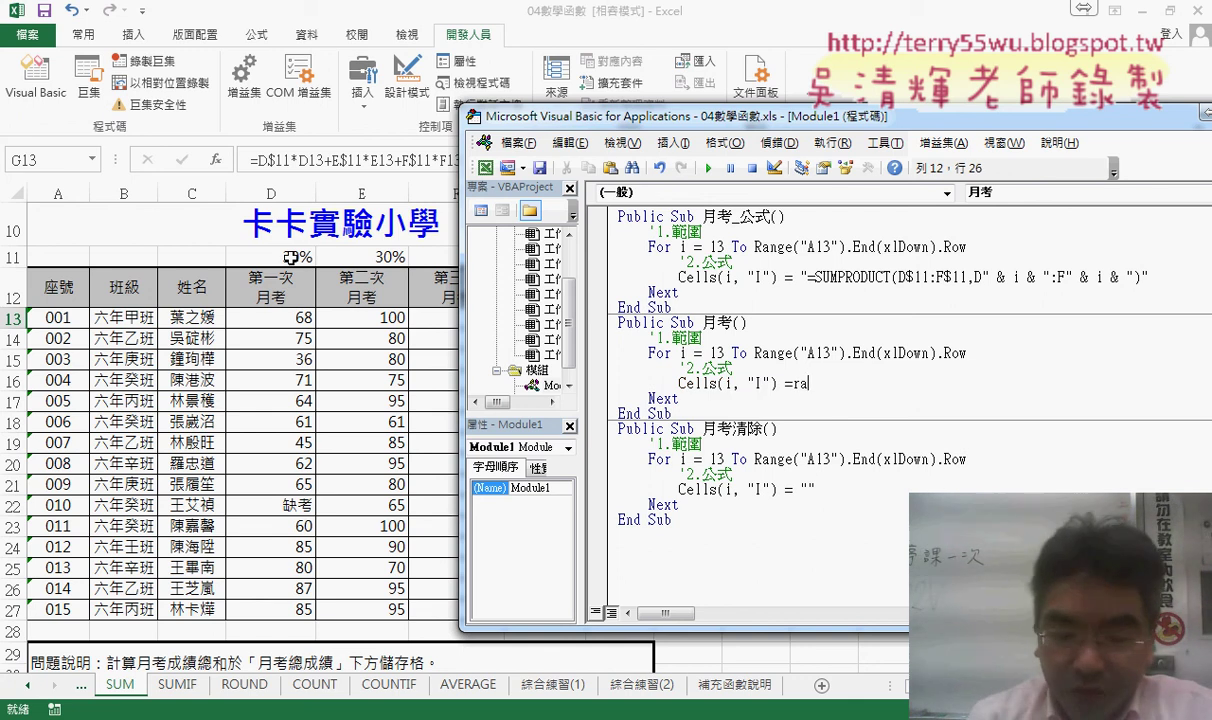
text(e)
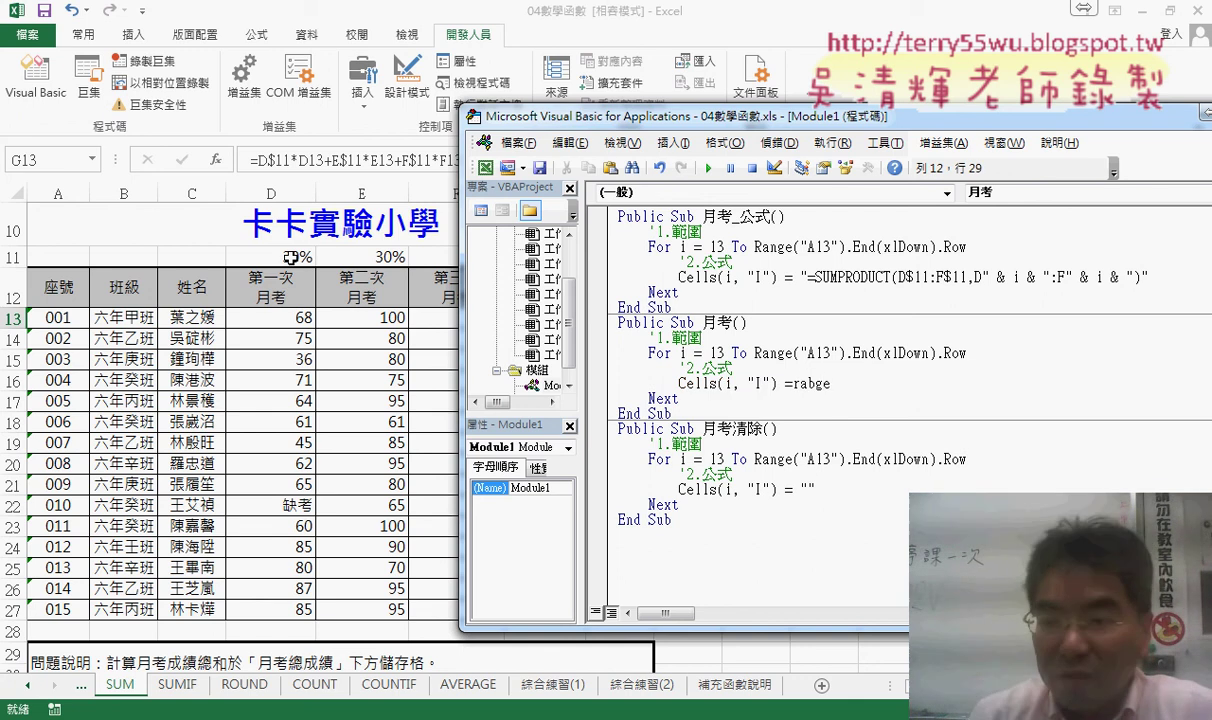
text(()
key(BackSpace)
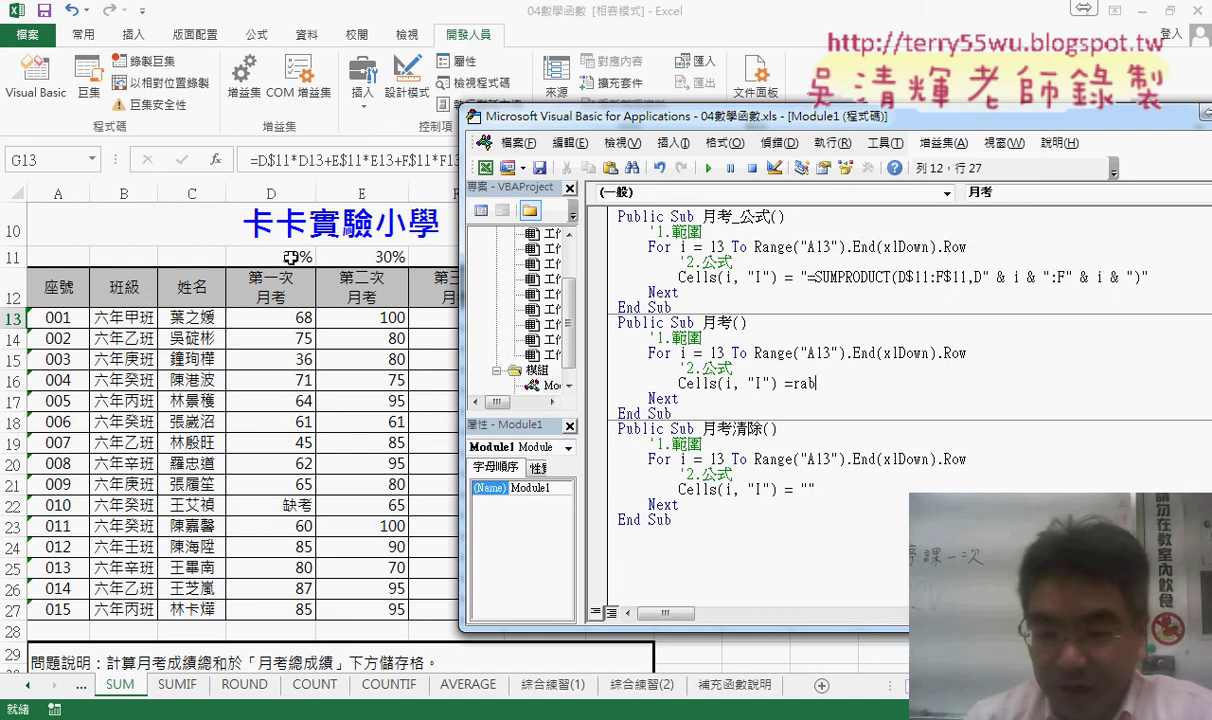
key(BackSpace)
text(e(")
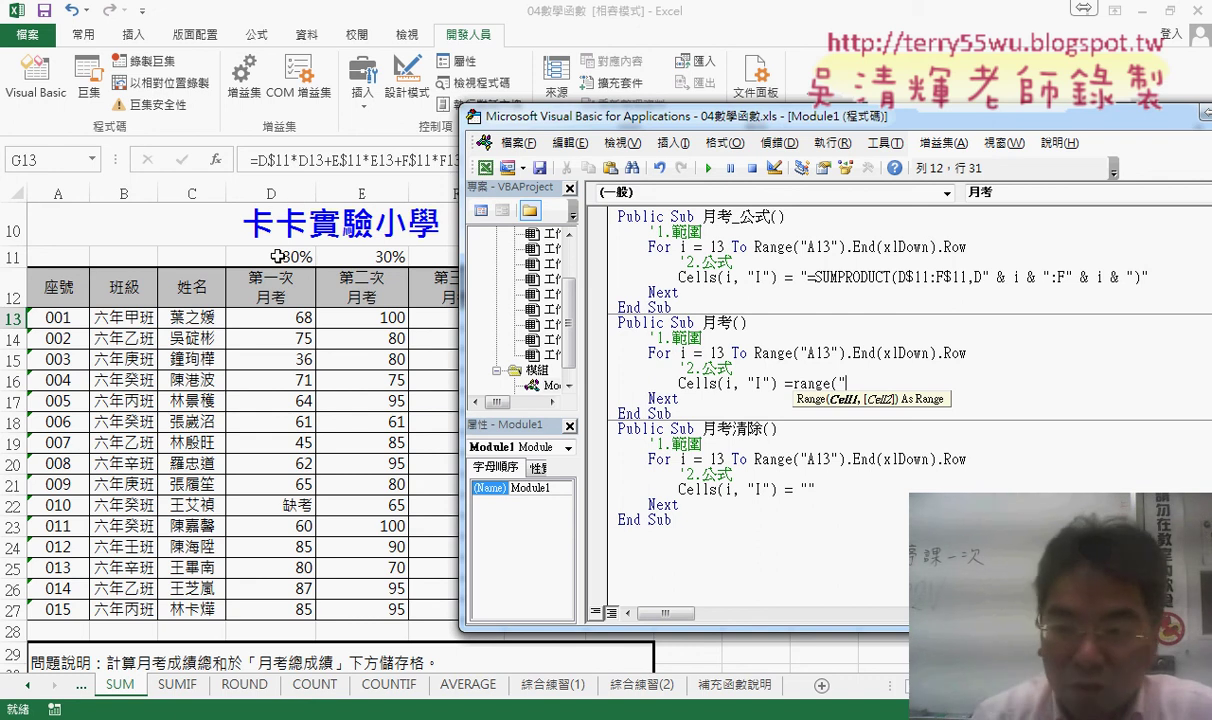
text(D11)
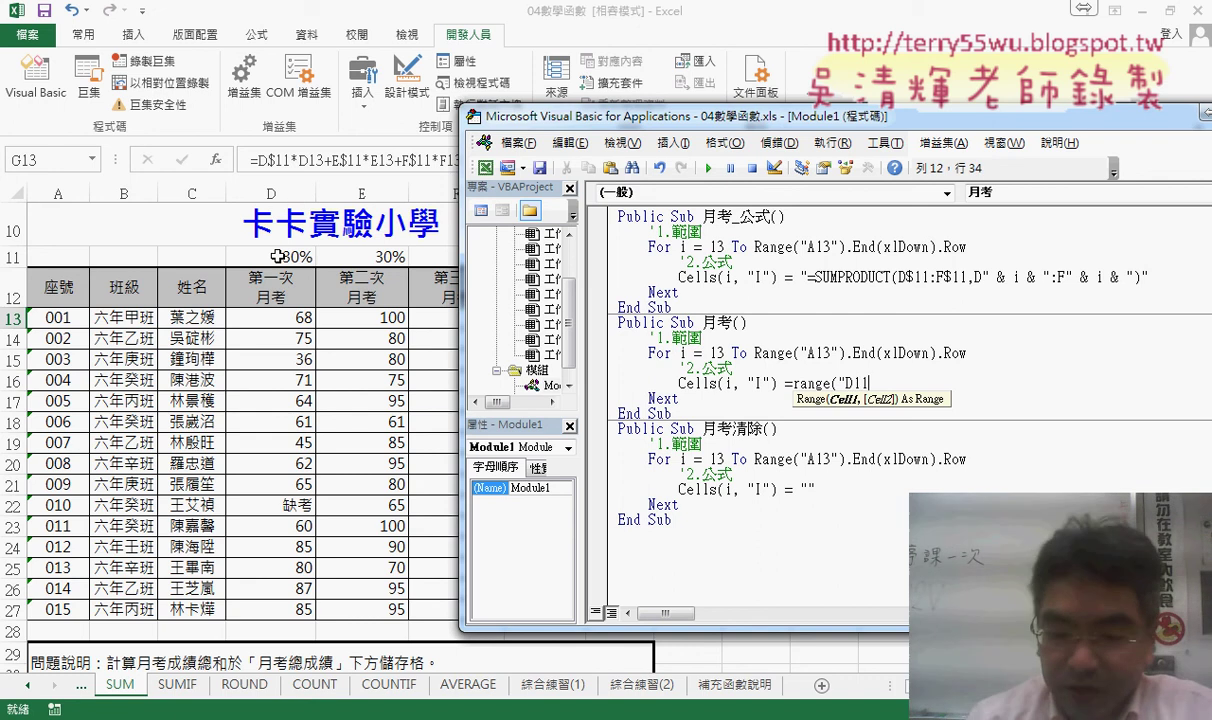
text("))
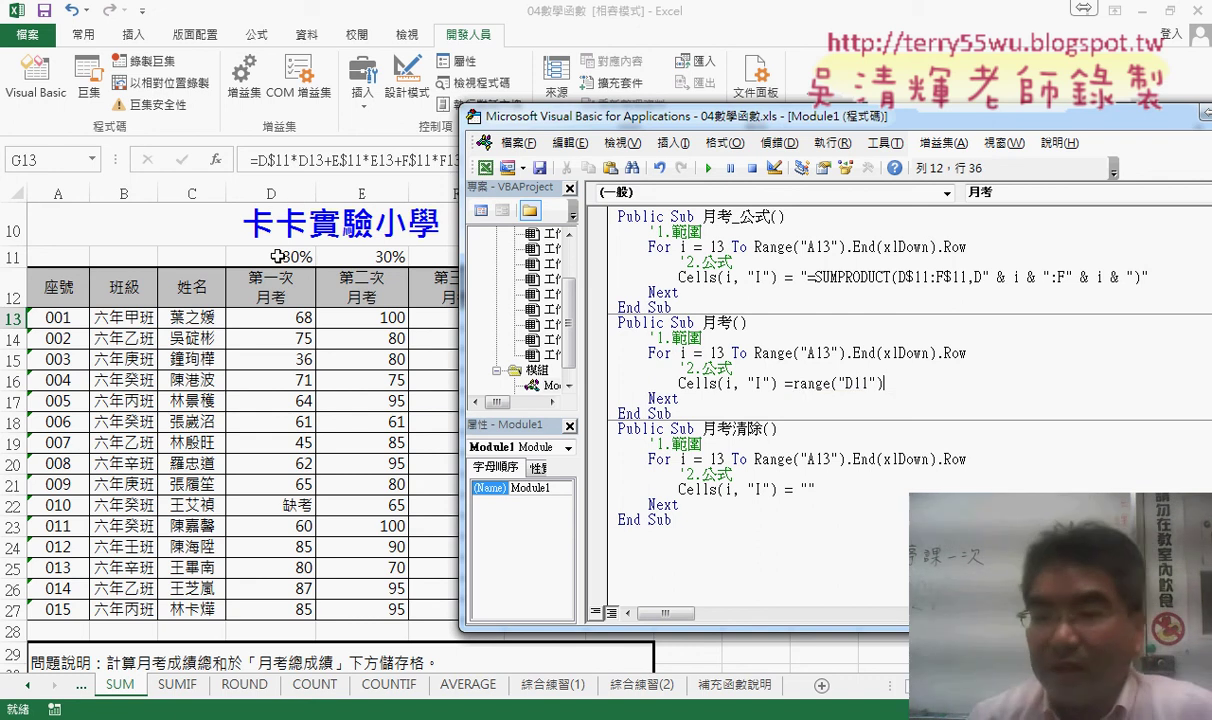
text(*)
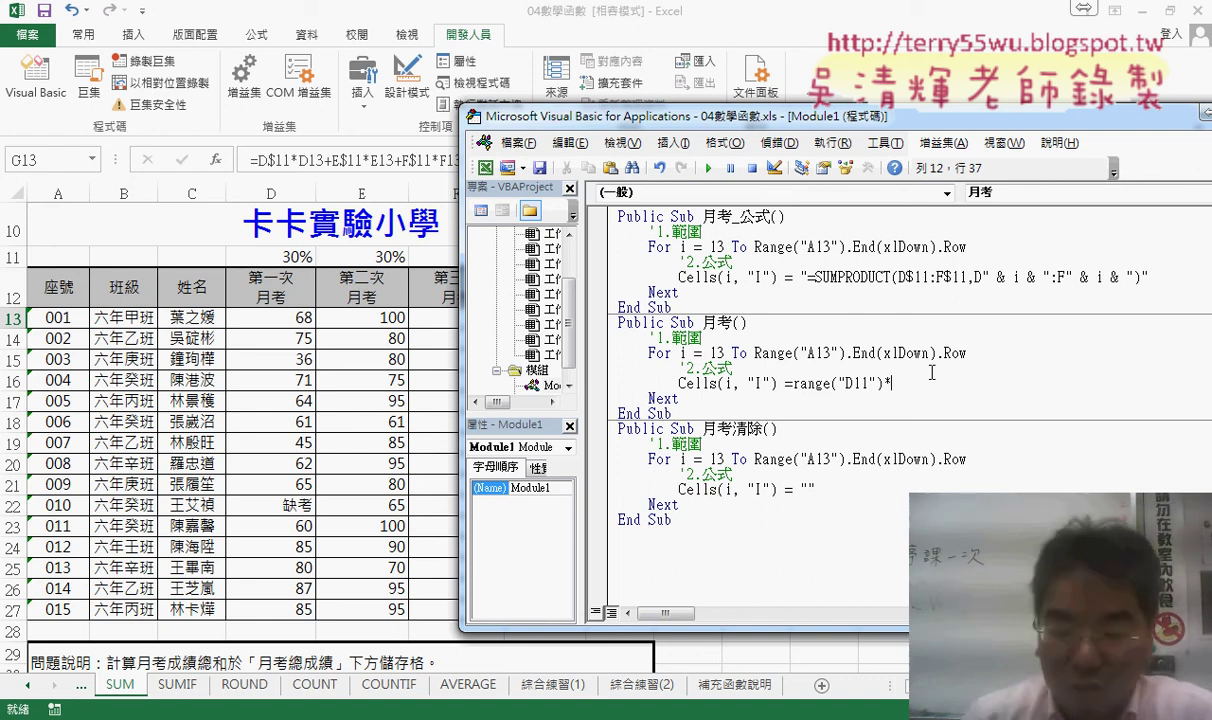
text(cell)
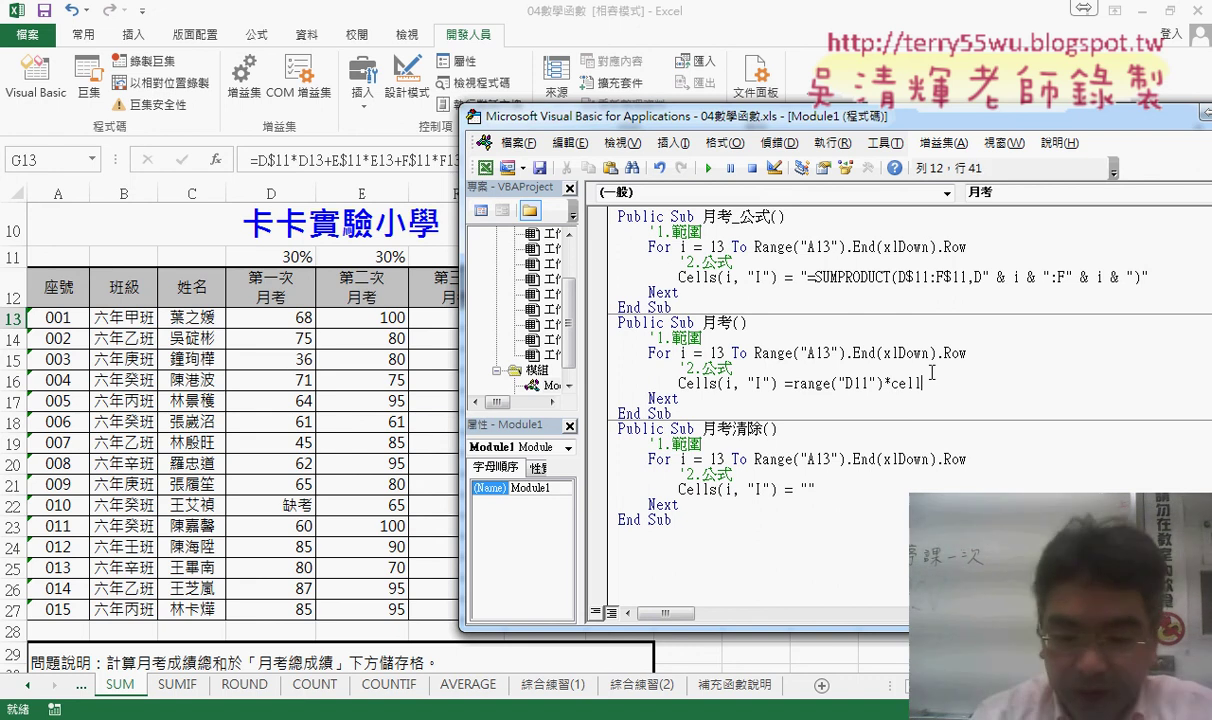
text(s(i)
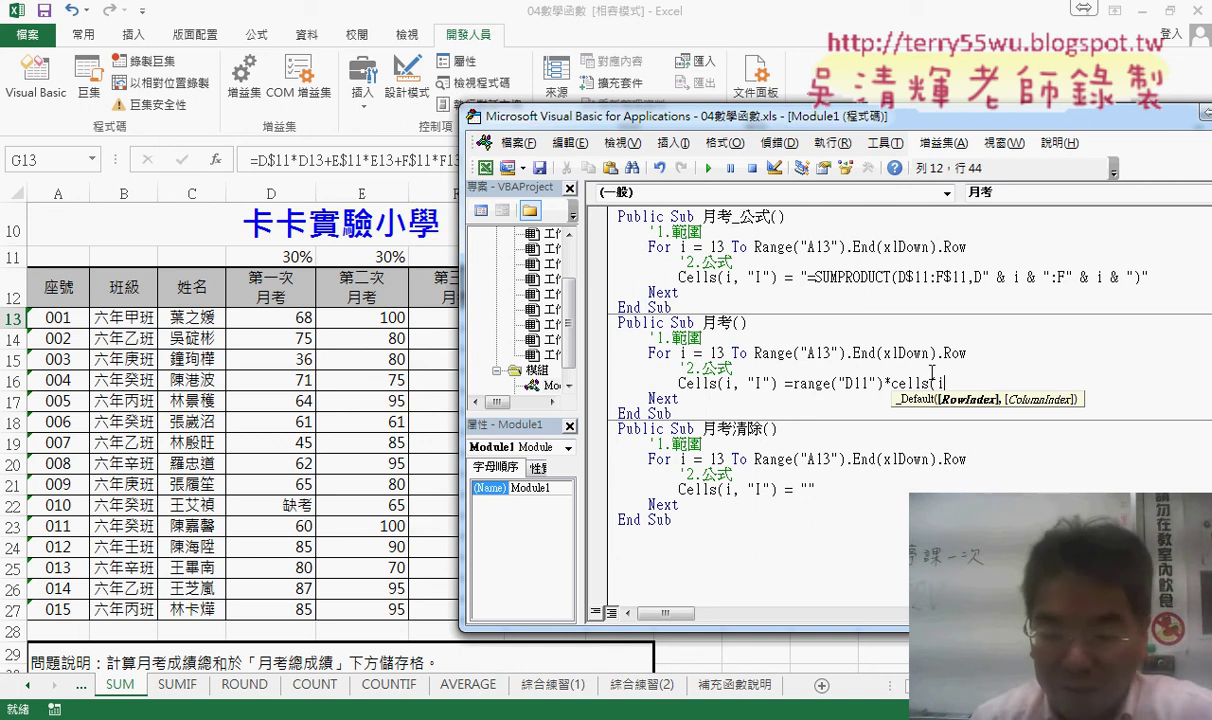
text(,")
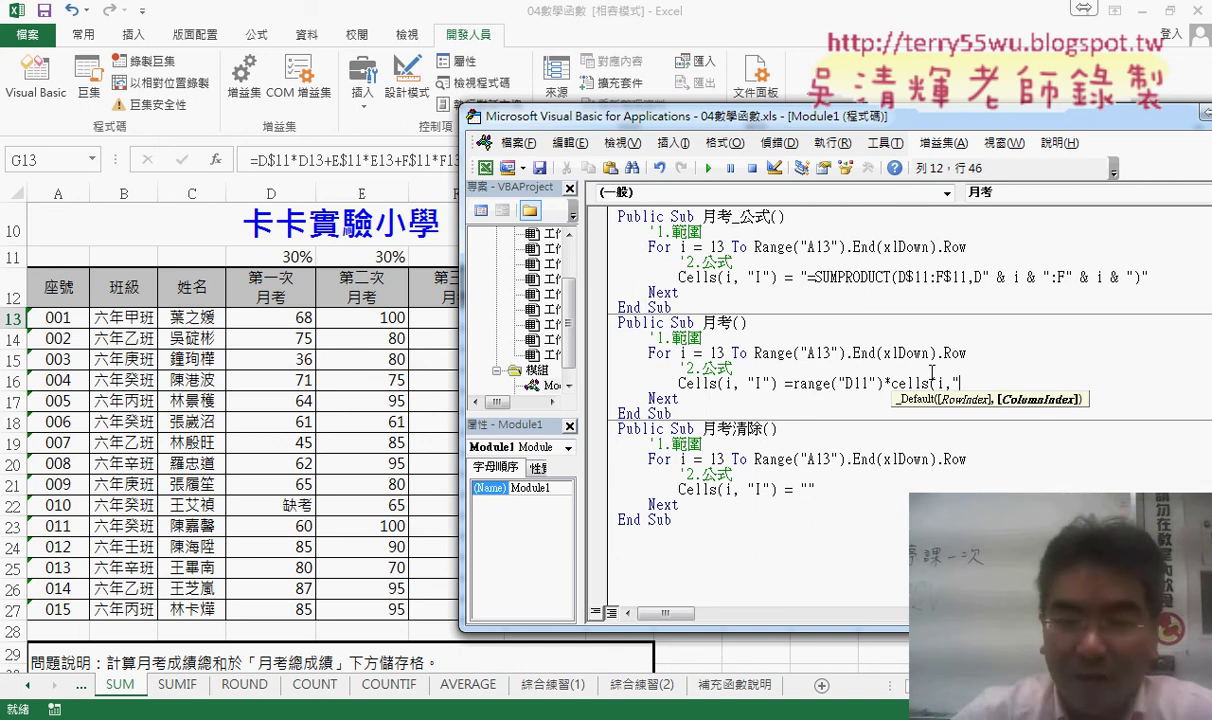
text(D)
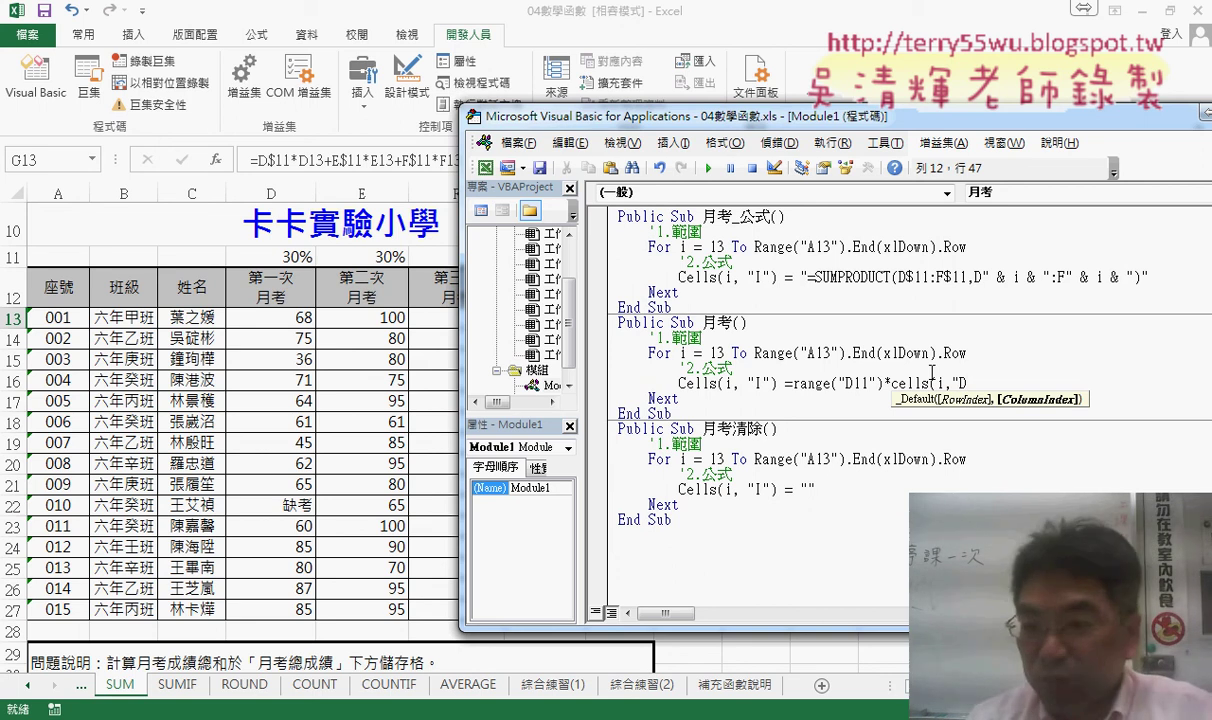
text(")+)
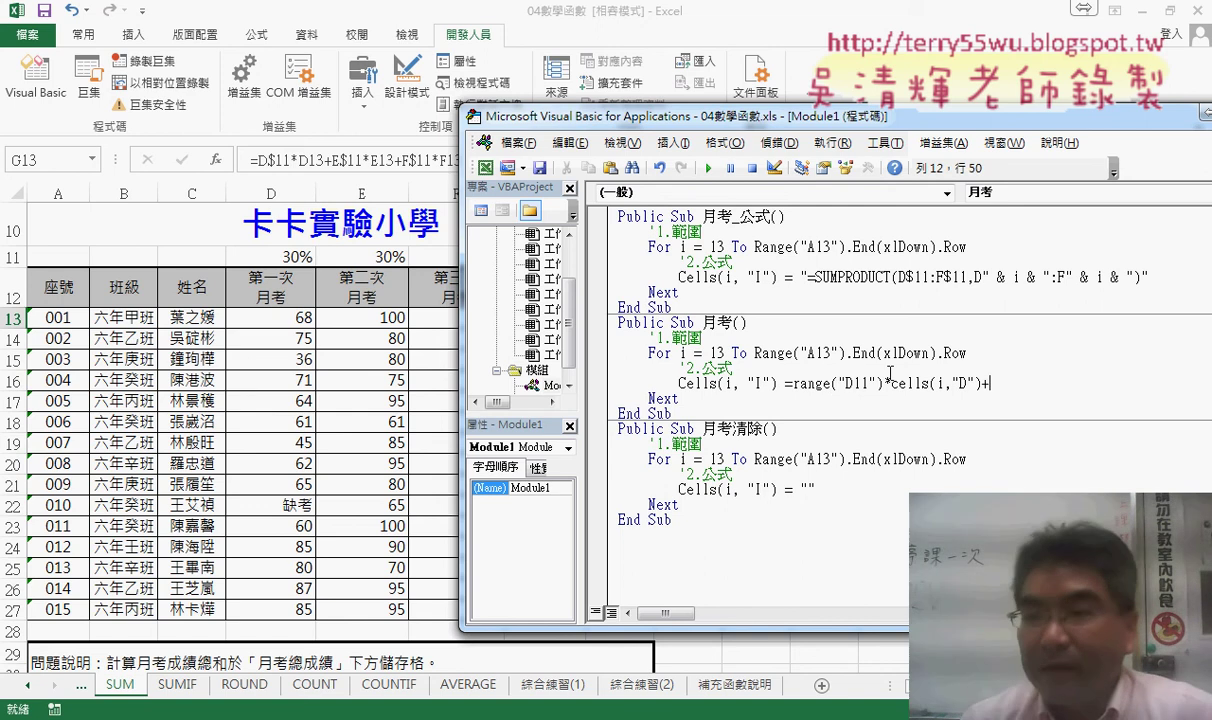
Step: Add the second term Range("E11")*Cells(i,"E") by copying and editing the first
drag(986, 383, 793, 383)
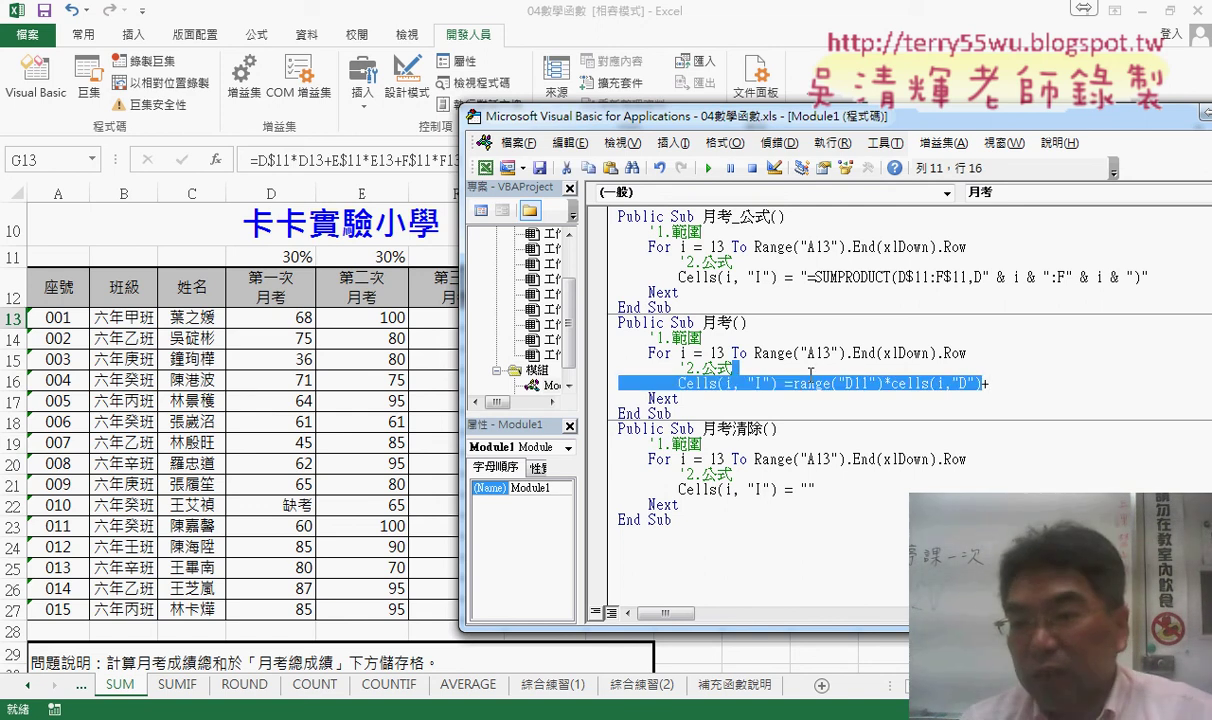
key(ctrl+c)
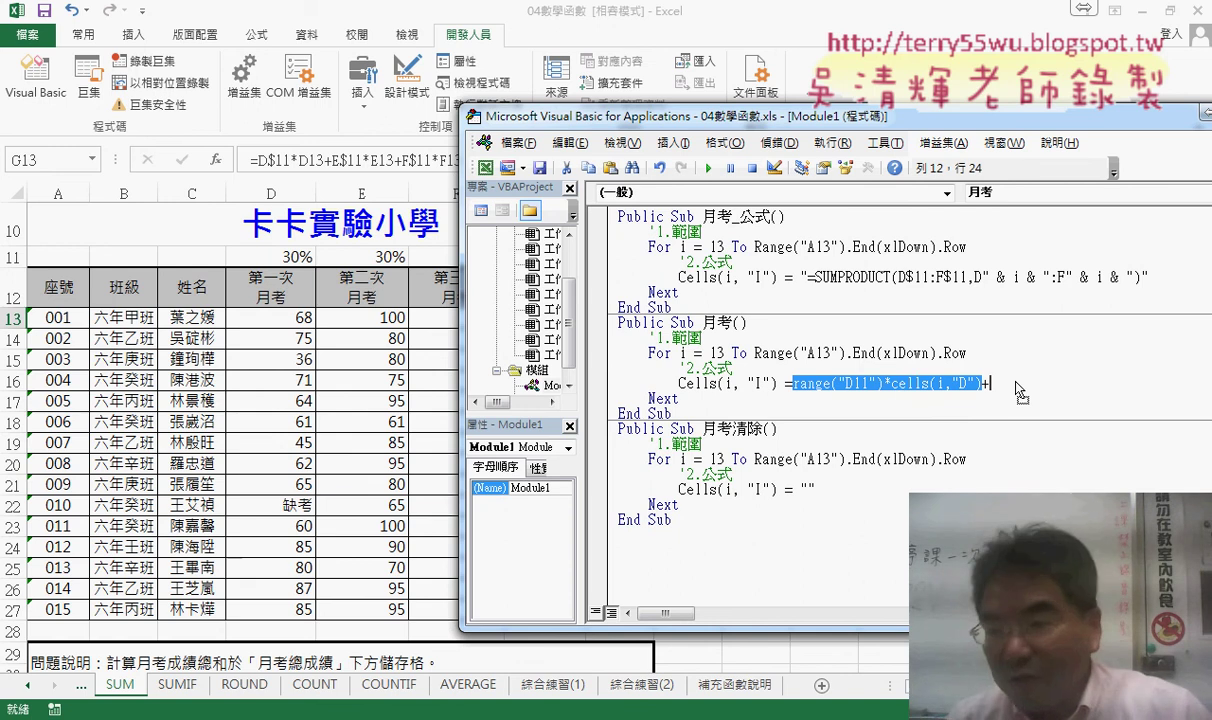
click(1040, 383)
key(ctrl+v)
drag(1041, 383, 1050, 383)
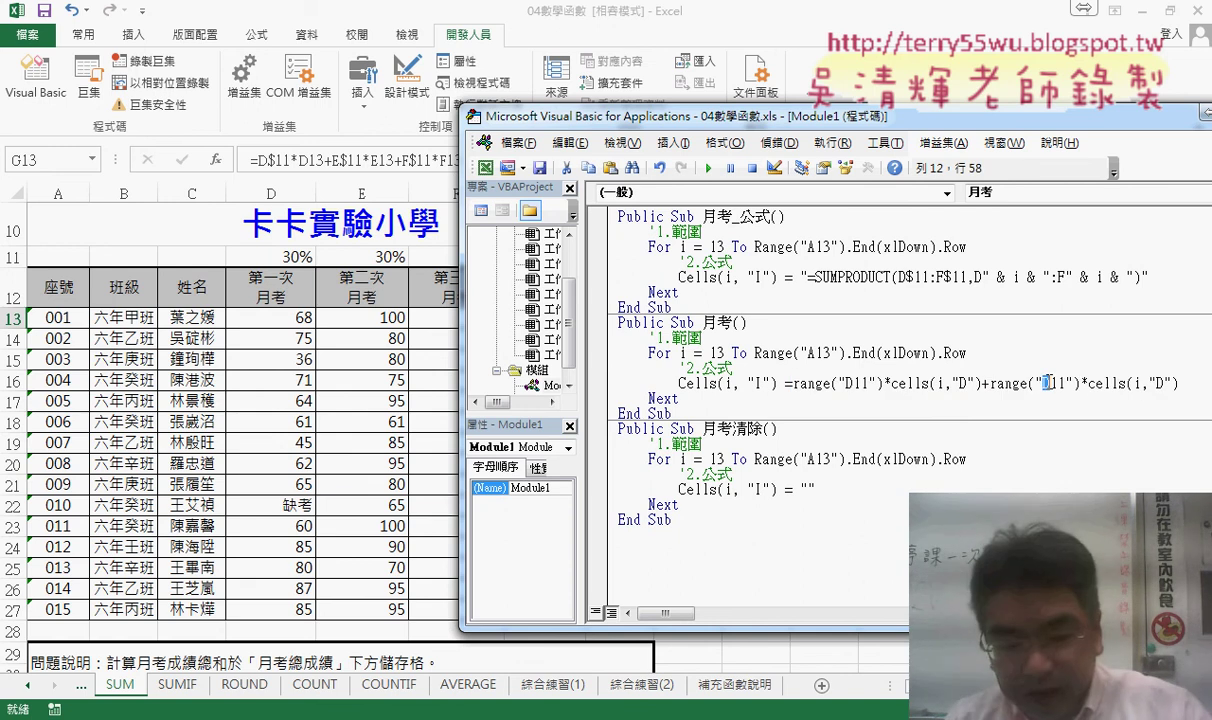
text(E)
drag(1154, 383, 1162, 383)
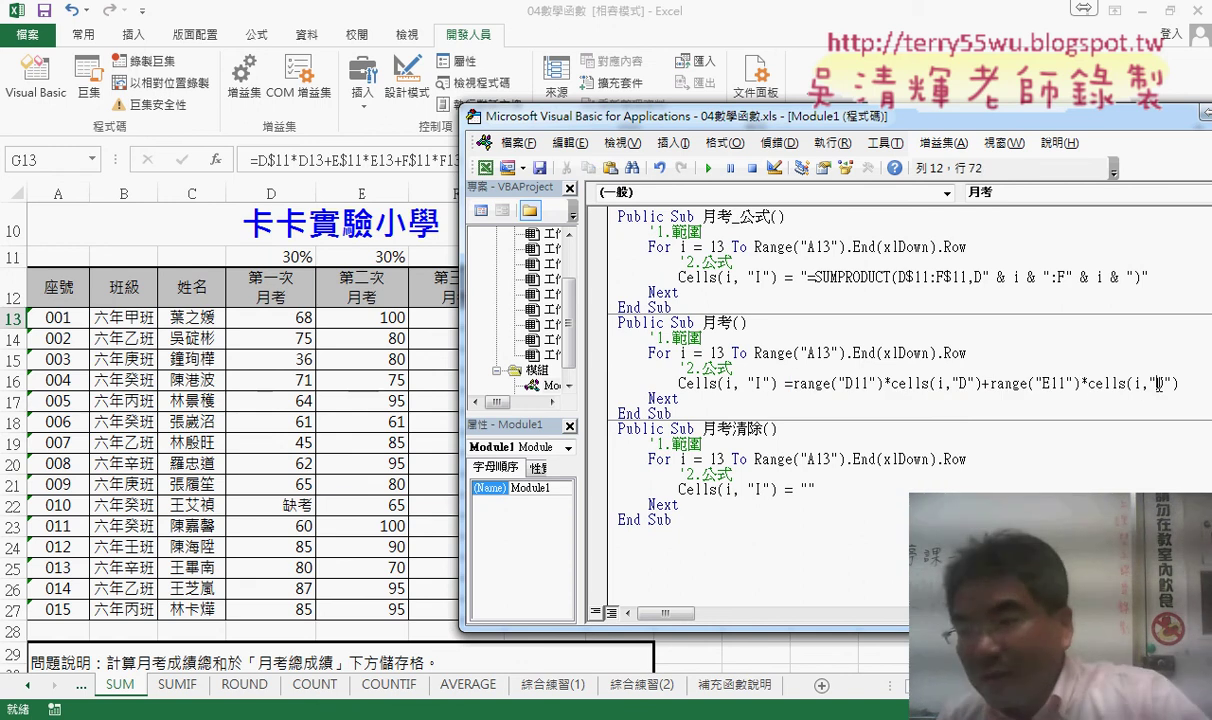
text(E)
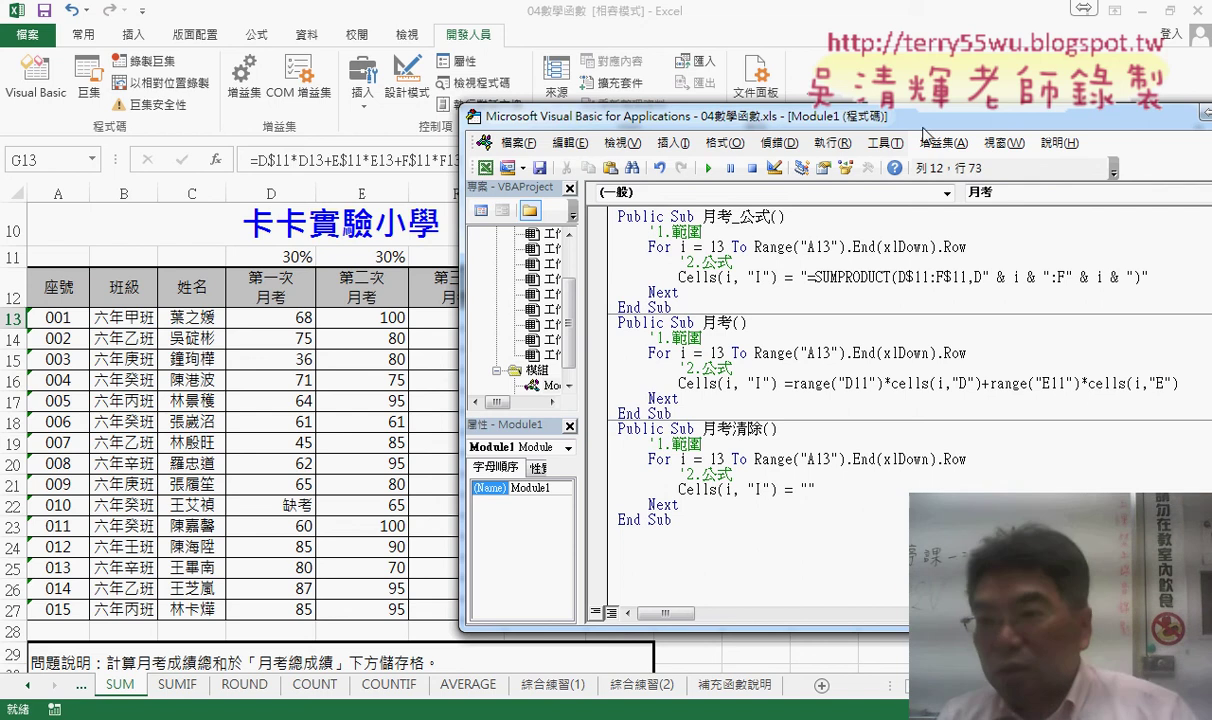
Step: Append the third term Range("F11")*Cells(i,"F") to complete the weighted sum
drag(924, 127, 654, 126)
drag(906, 383, 710, 385)
drag(800, 383, 932, 392)
click(746, 382)
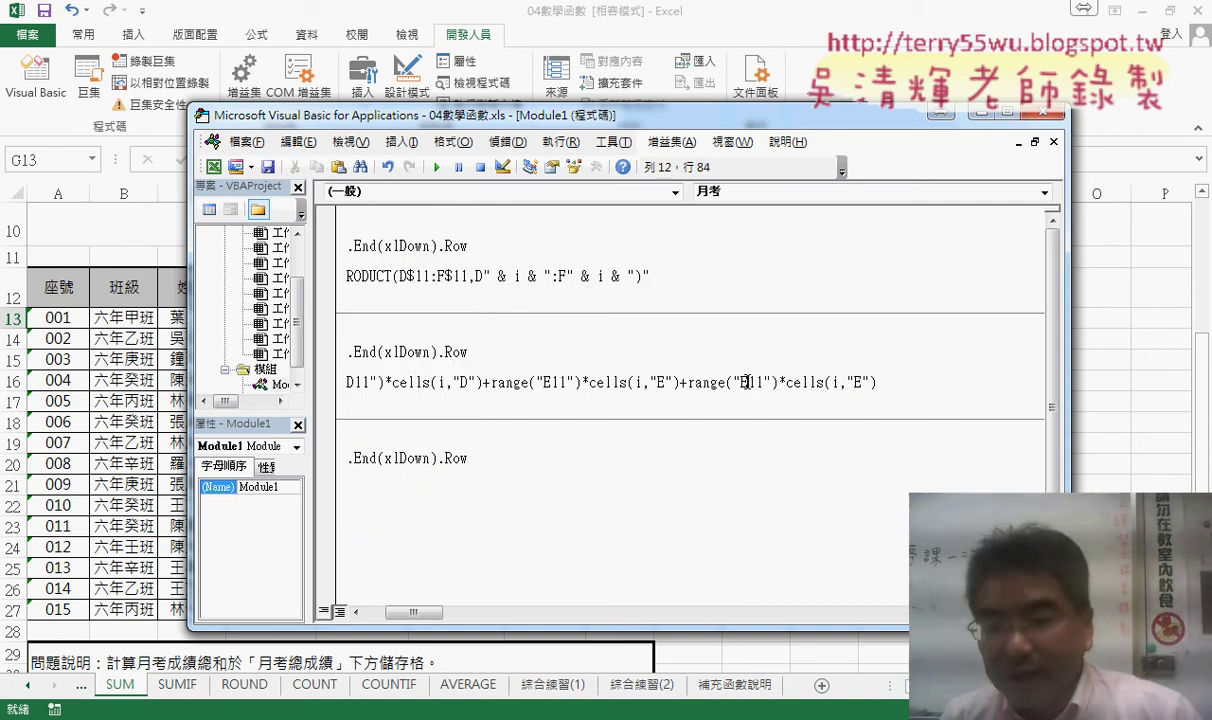
key(shift+Left)
text(F)
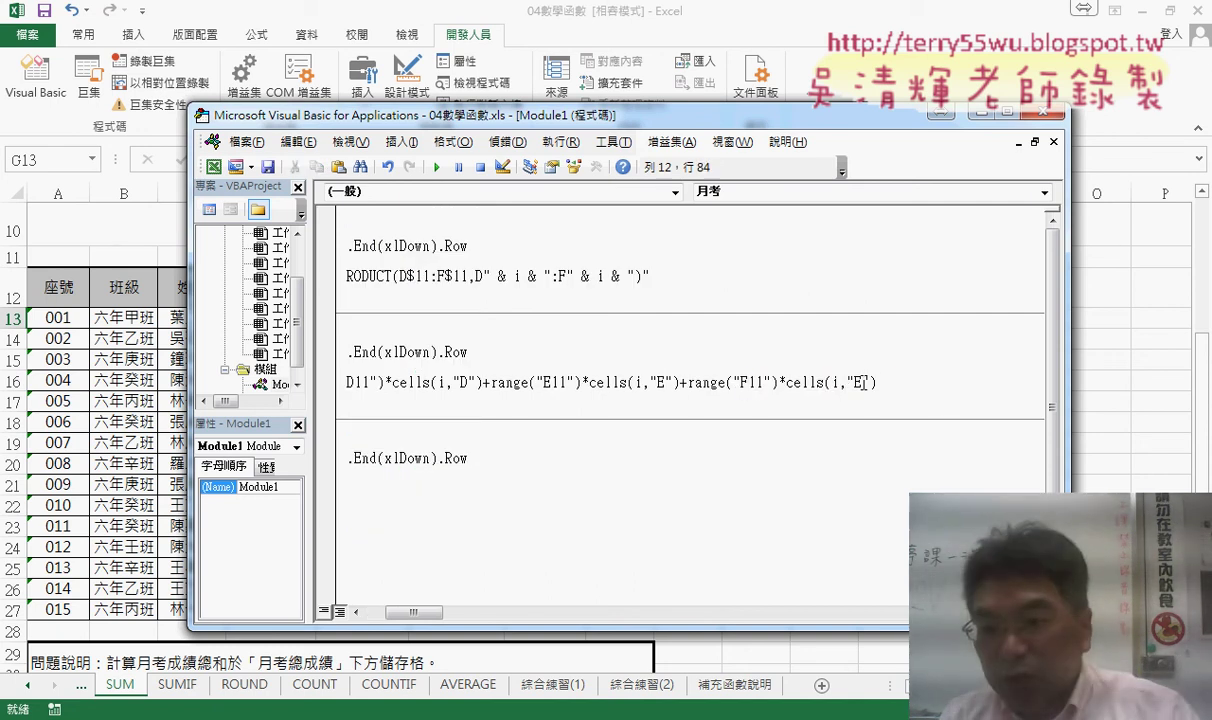
key(shift+Left)
text(F)
key(Down)
key(Down)
key(Down)
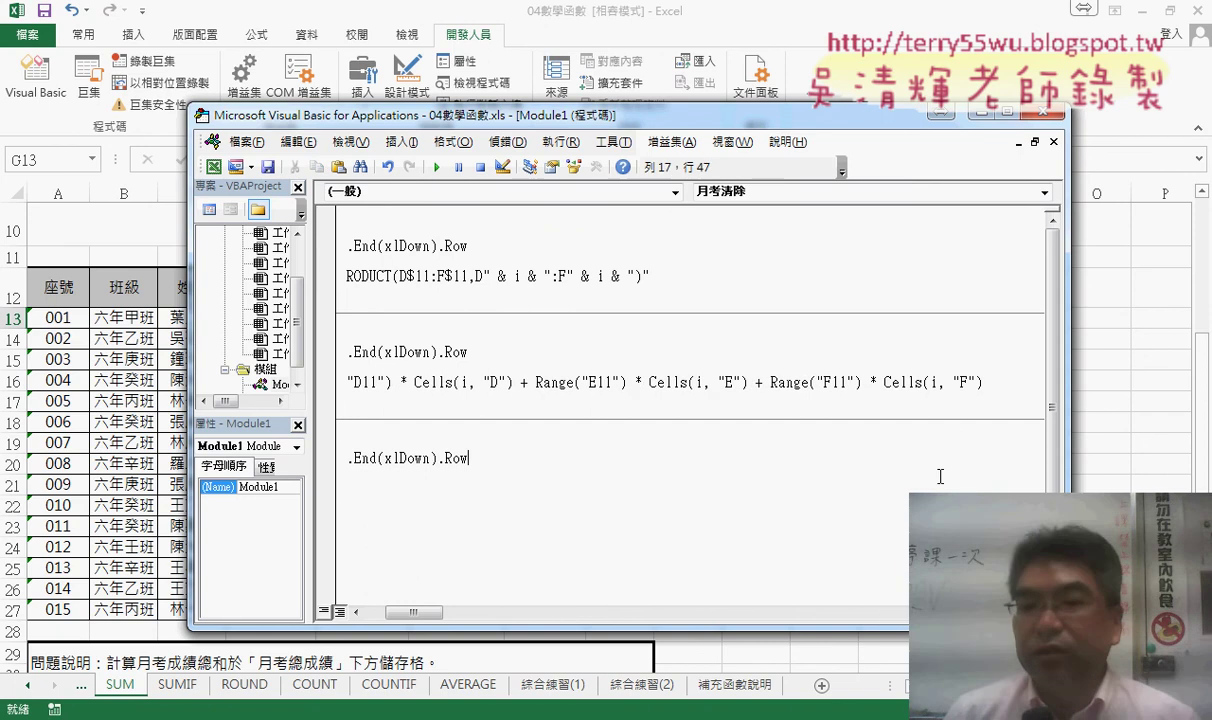
Step: Point out the weighted terms and the Cells(i, "I") target, then move the editor aside
drag(395, 620, 380, 620)
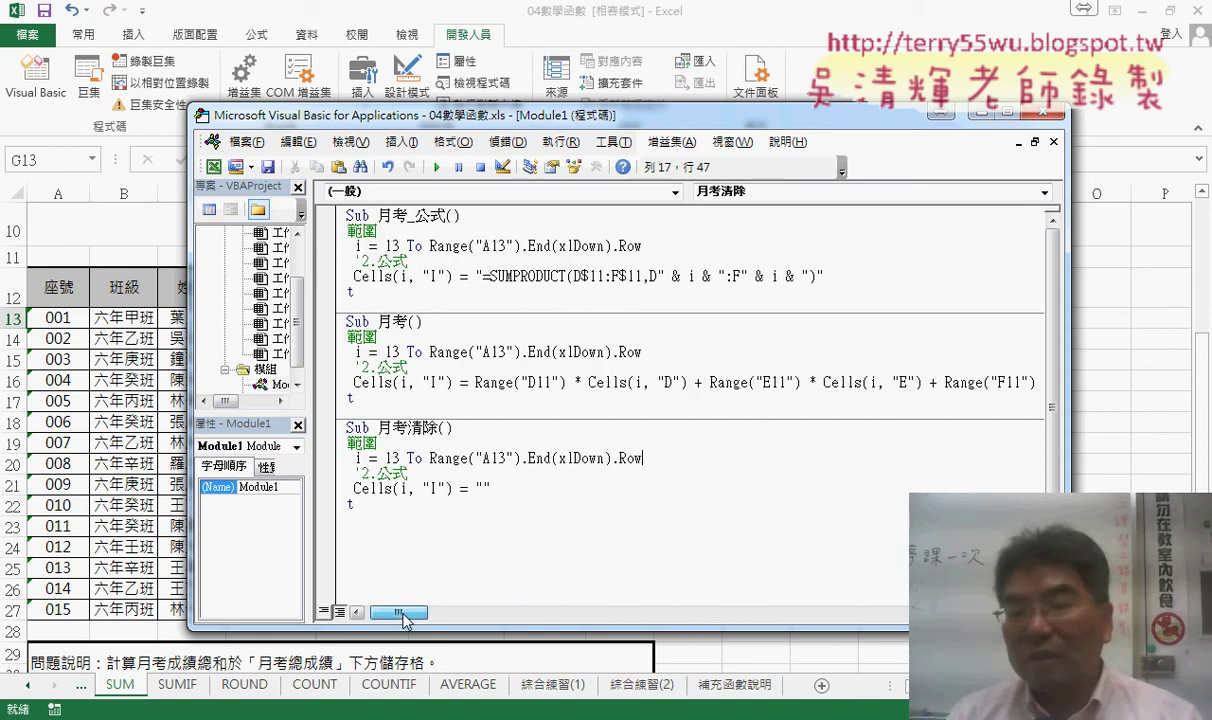
click(477, 384)
drag(477, 383, 823, 383)
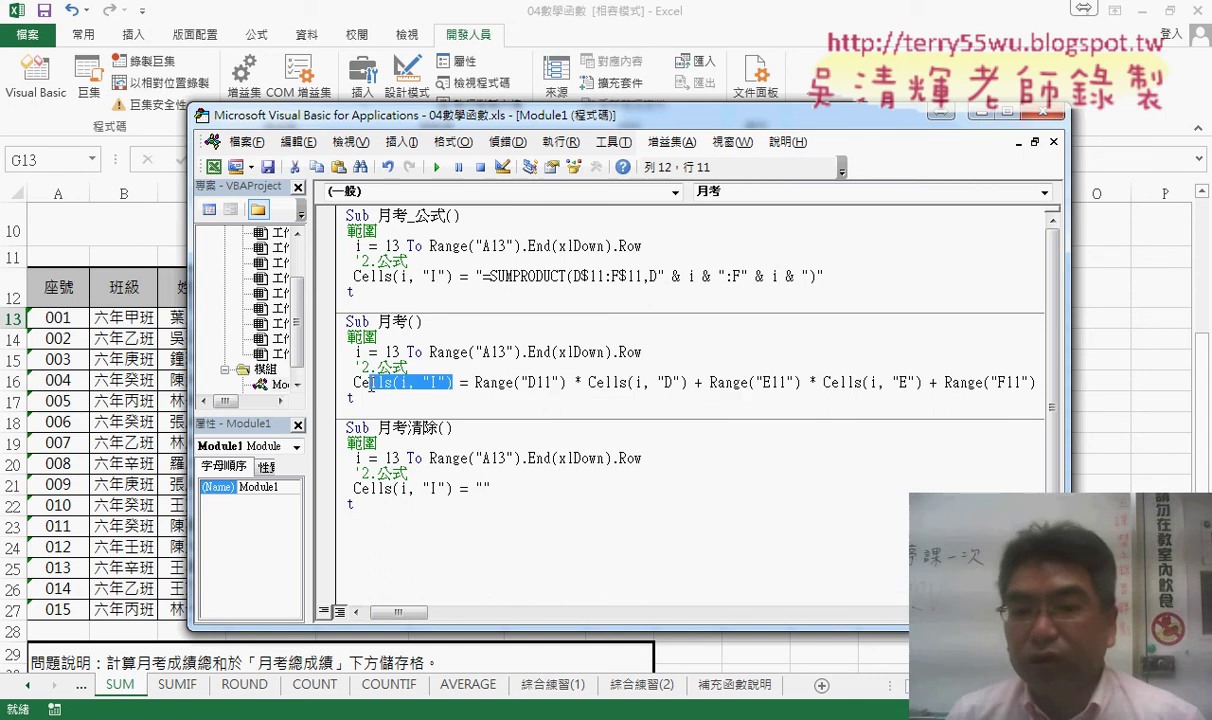
drag(453, 383, 354, 383)
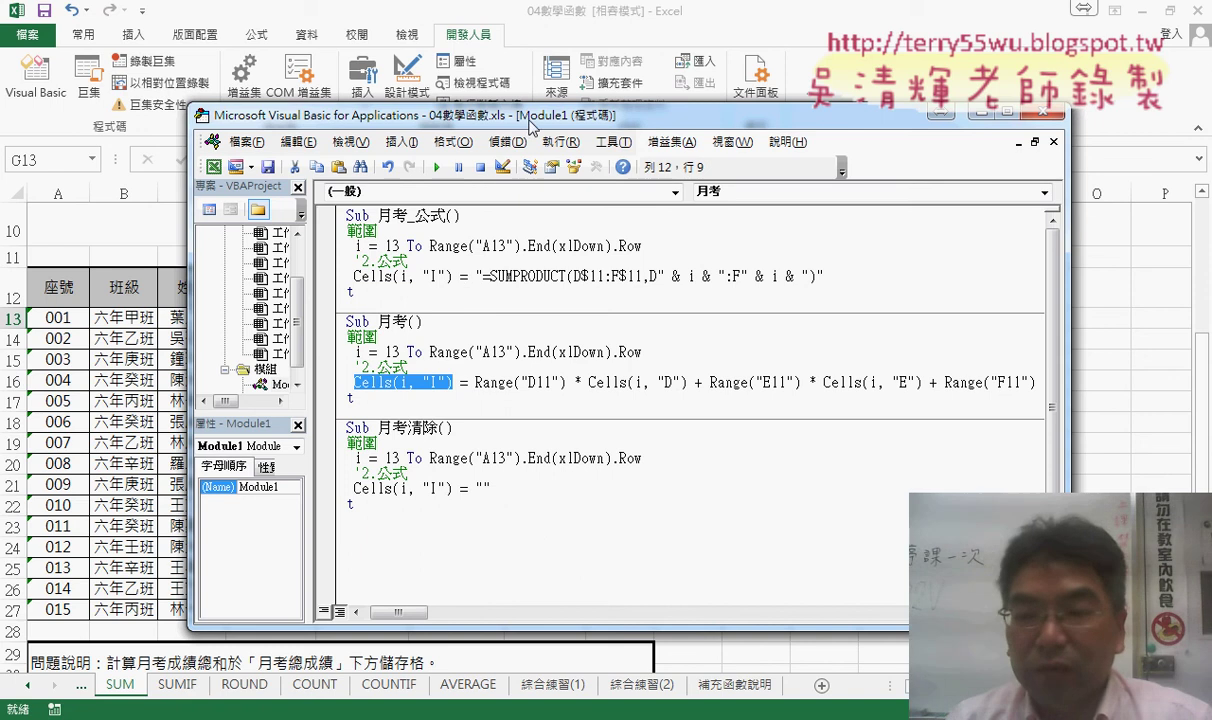
drag(530, 125, 660, 367)
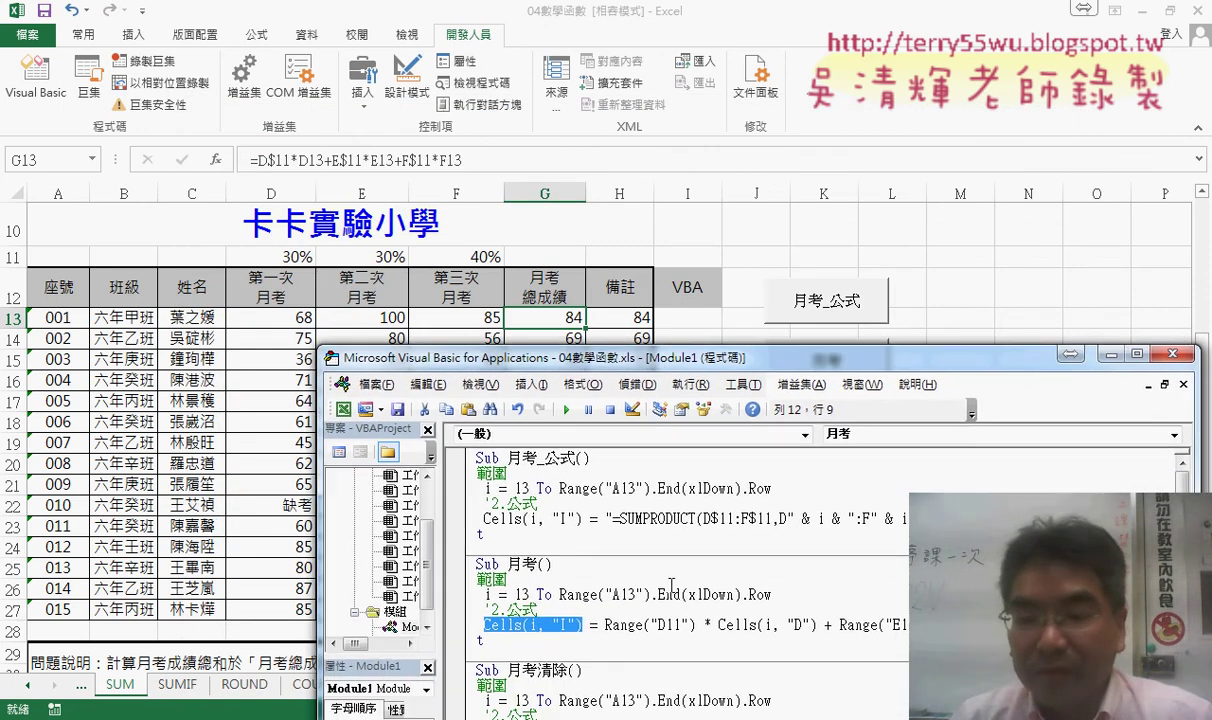
Step: Break the 月考 formula line before Cells(i, "E"), raising an Expected: expression error
mouse_move(596, 361)
mouse_down()
mouse_move(588, 278)
mouse_move(604, 186)
mouse_move(592, 108)
mouse_up()
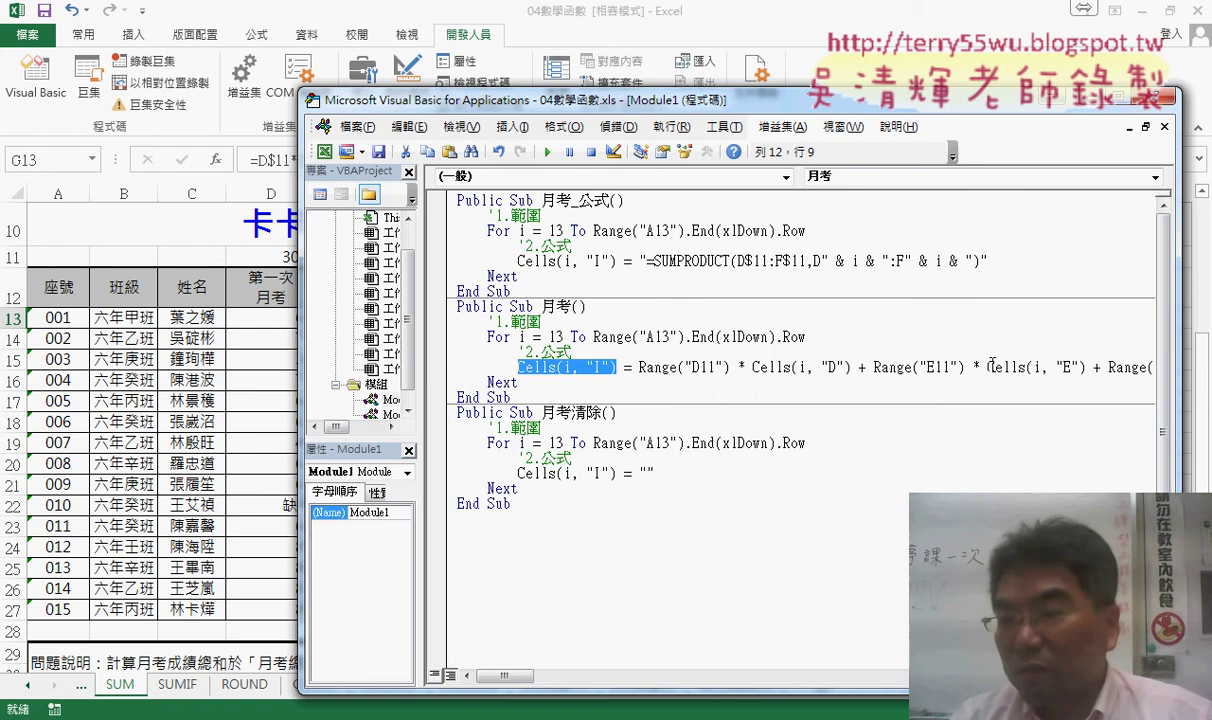
double_click(975, 367)
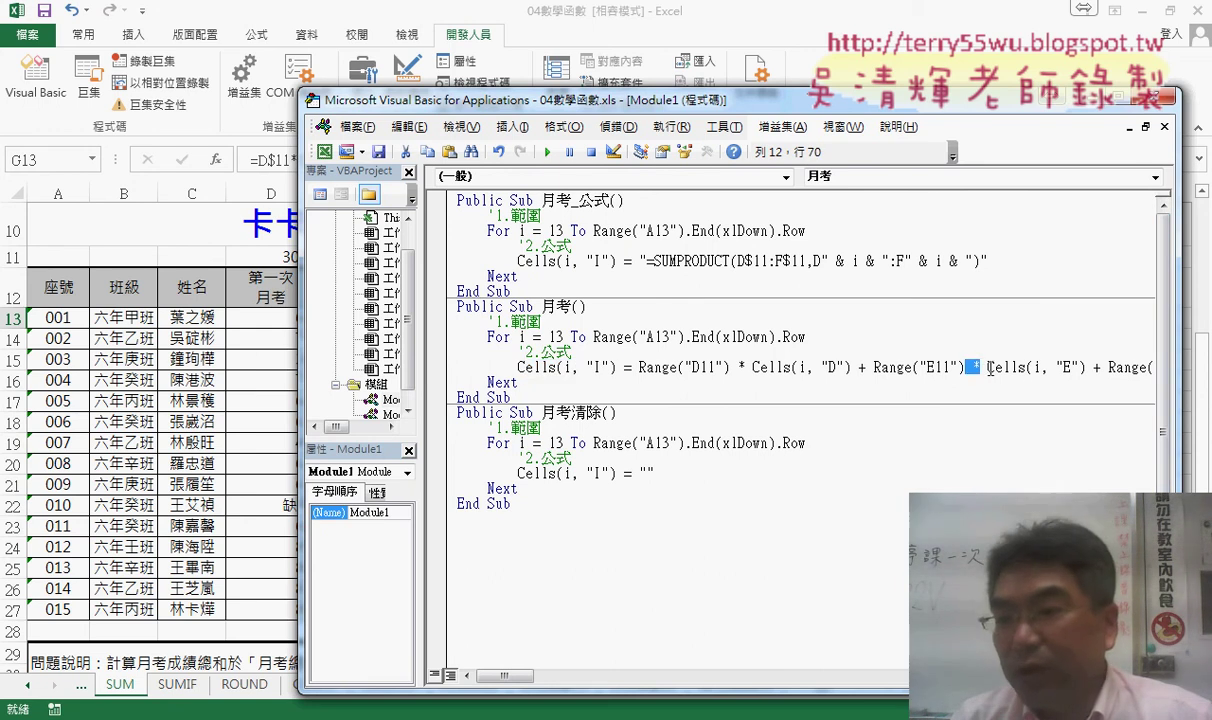
double_click(985, 368)
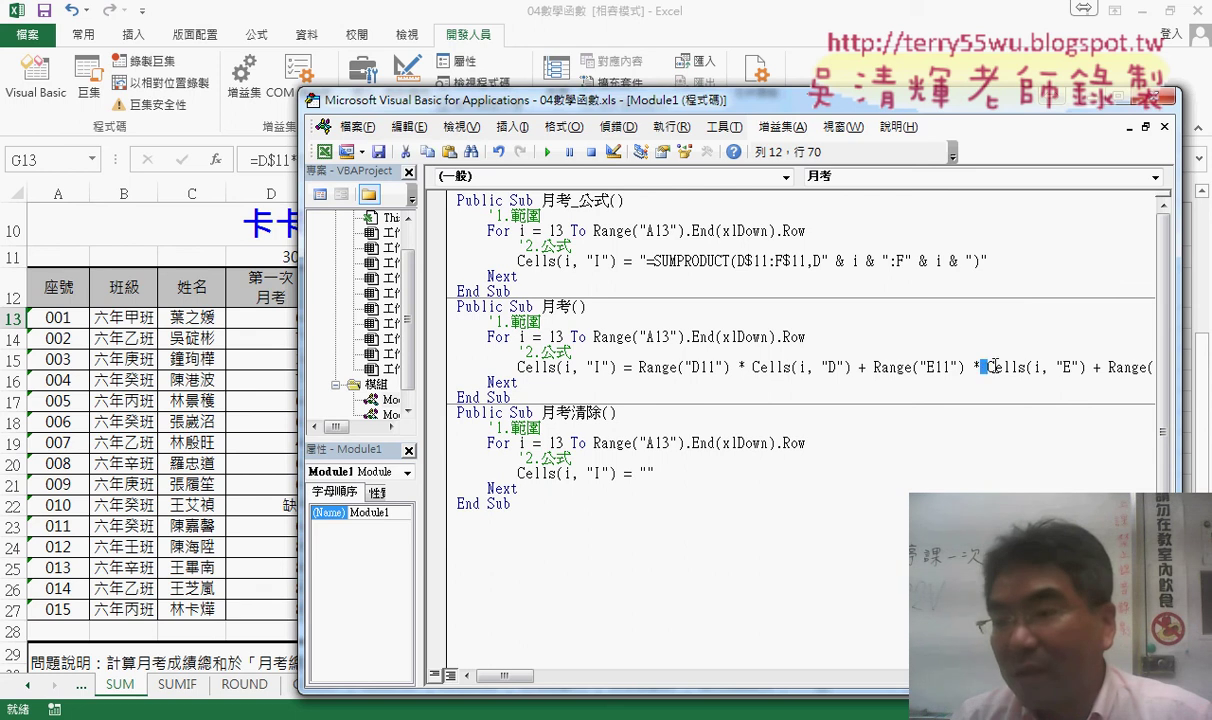
click(990, 367)
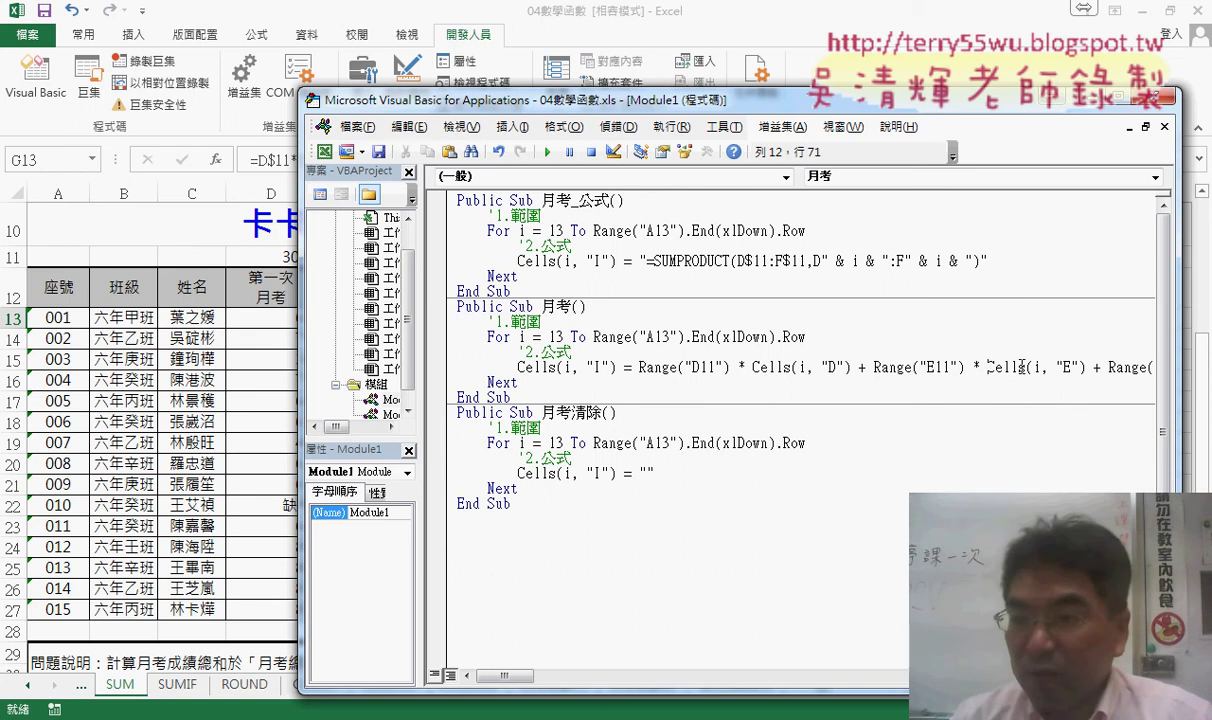
key(Return)
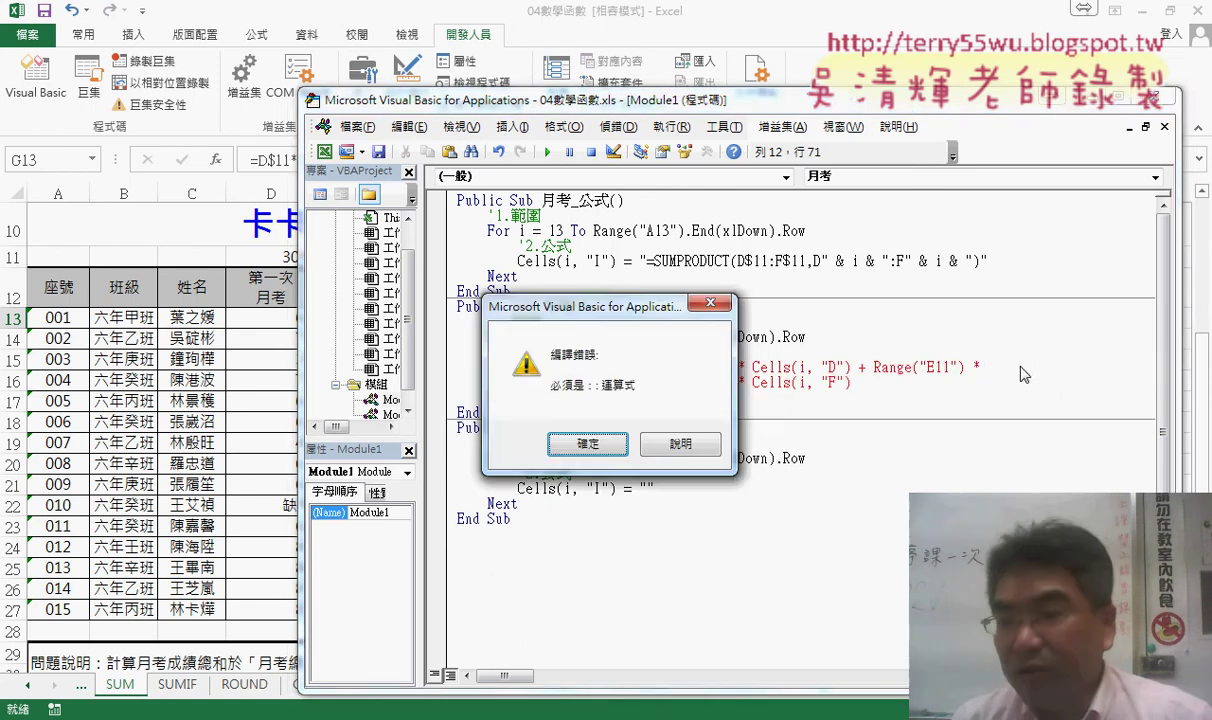
Step: Undo the split and rebreak the line with a continuation underscore before Cells(i, "E")
click(614, 452)
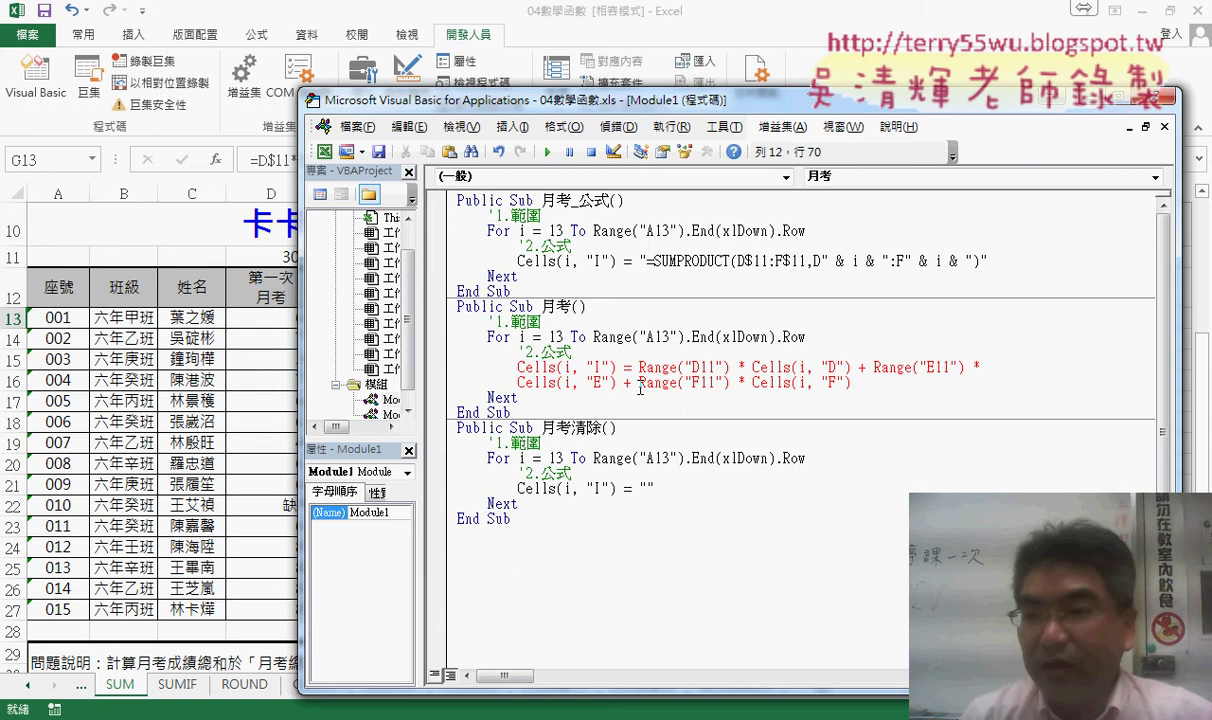
key(ctrl+z)
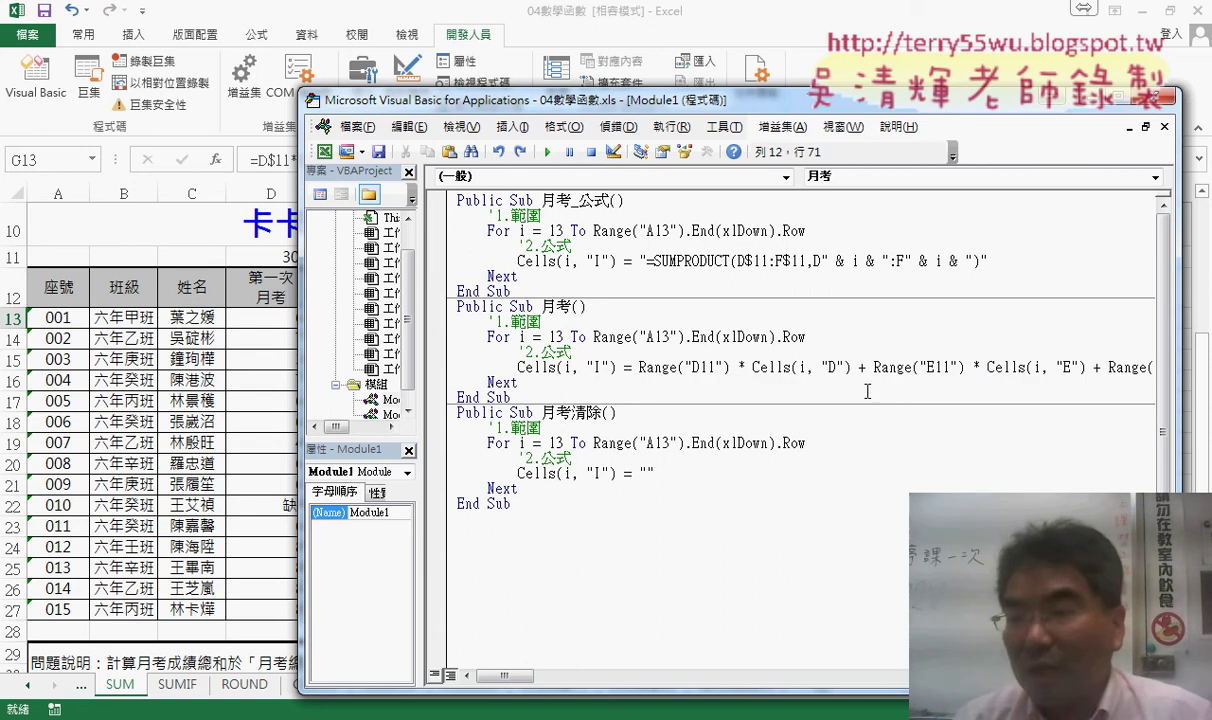
key(shift+Left)
key(shift+Left)
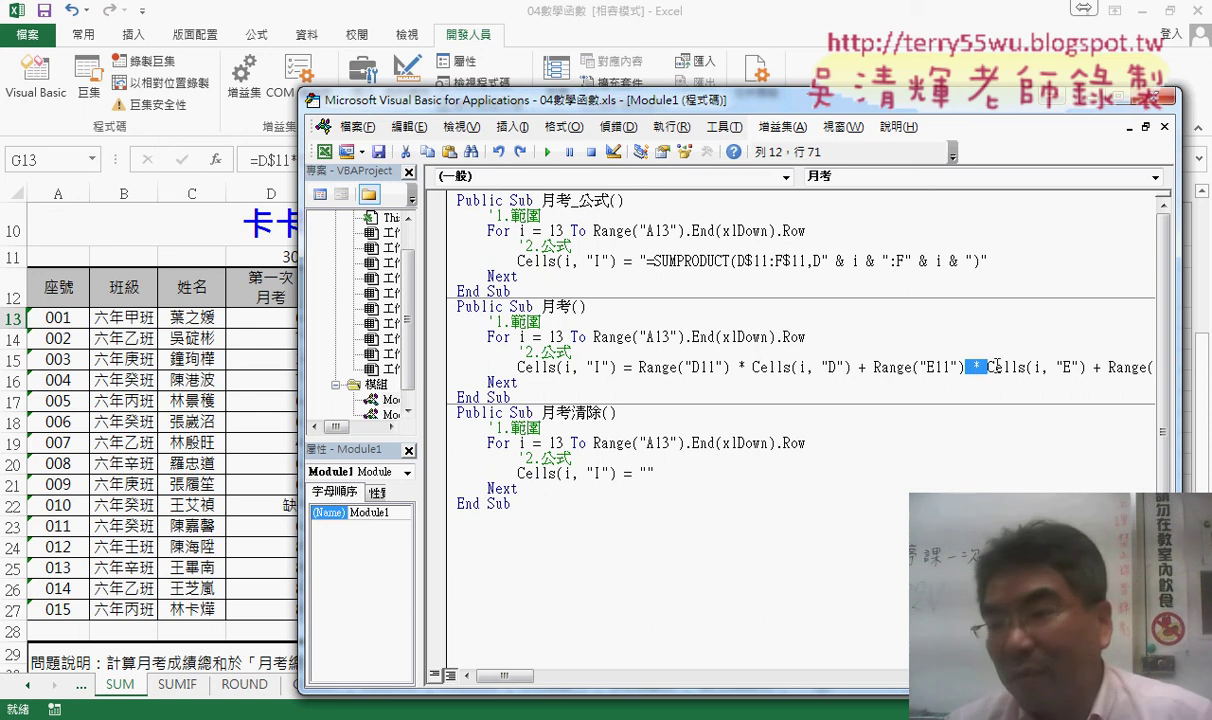
click(991, 362)
text(_)
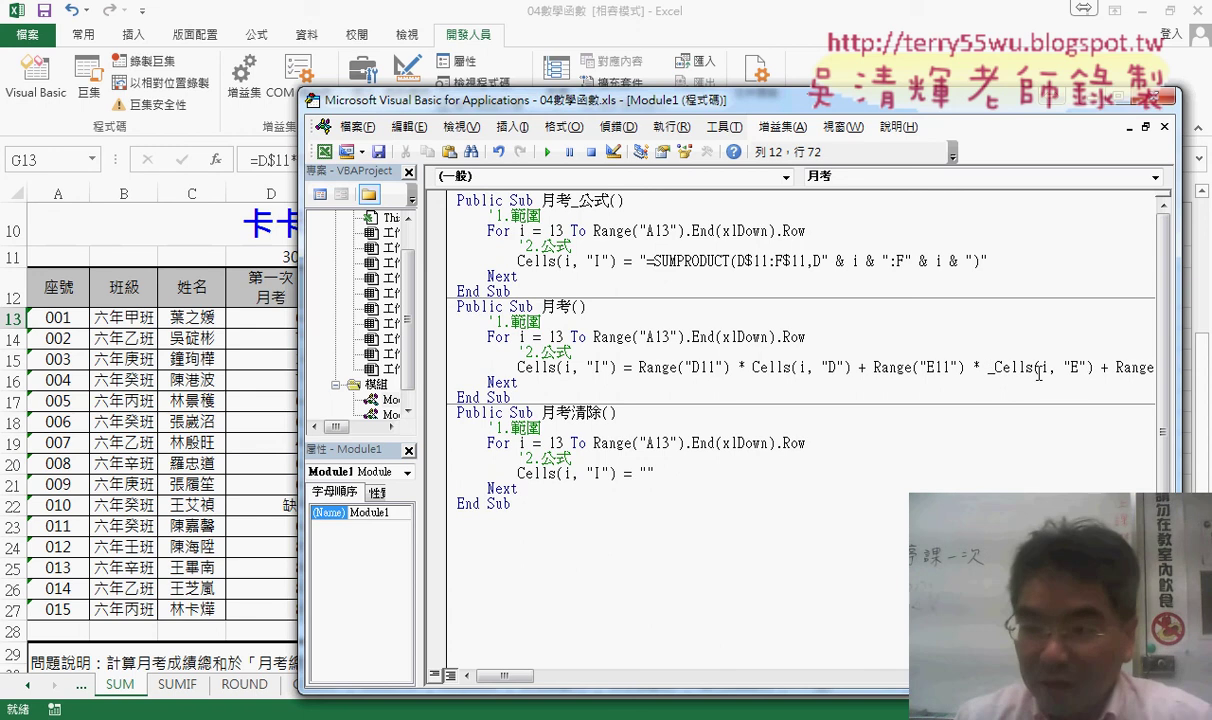
key(Return)
click(1000, 533)
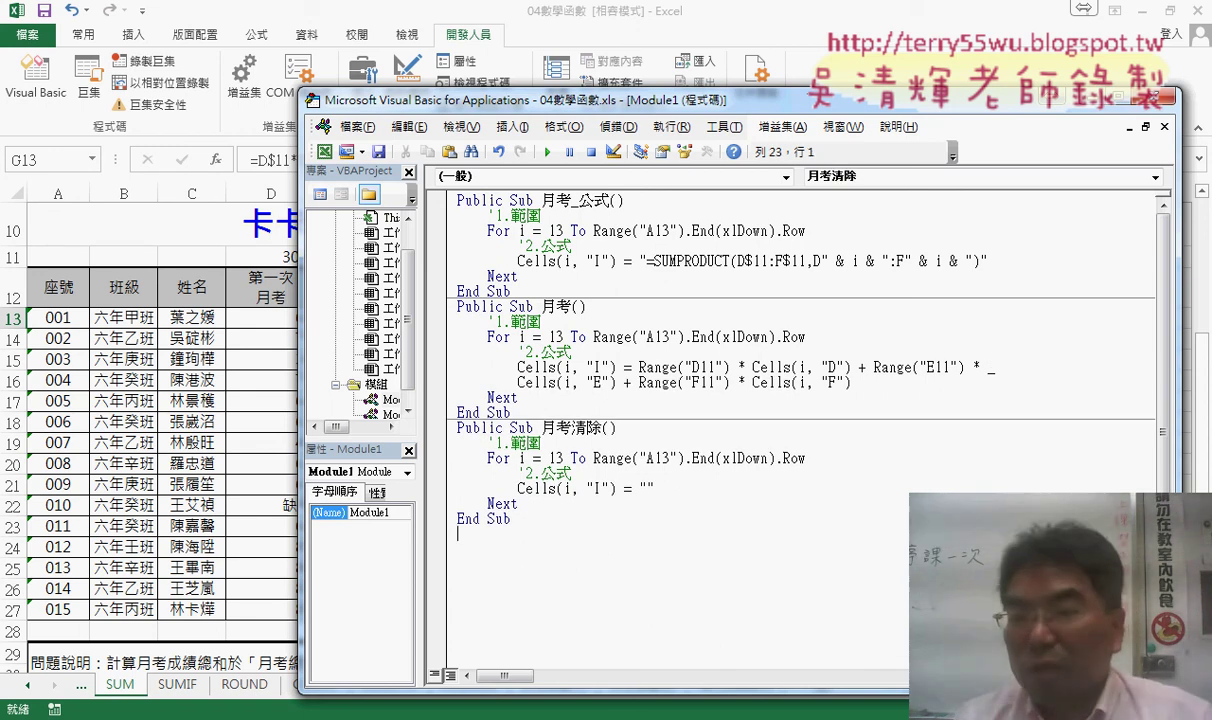
Step: Review the two-line formula and its underscore, then move the editor to reveal the score table
click(847, 364)
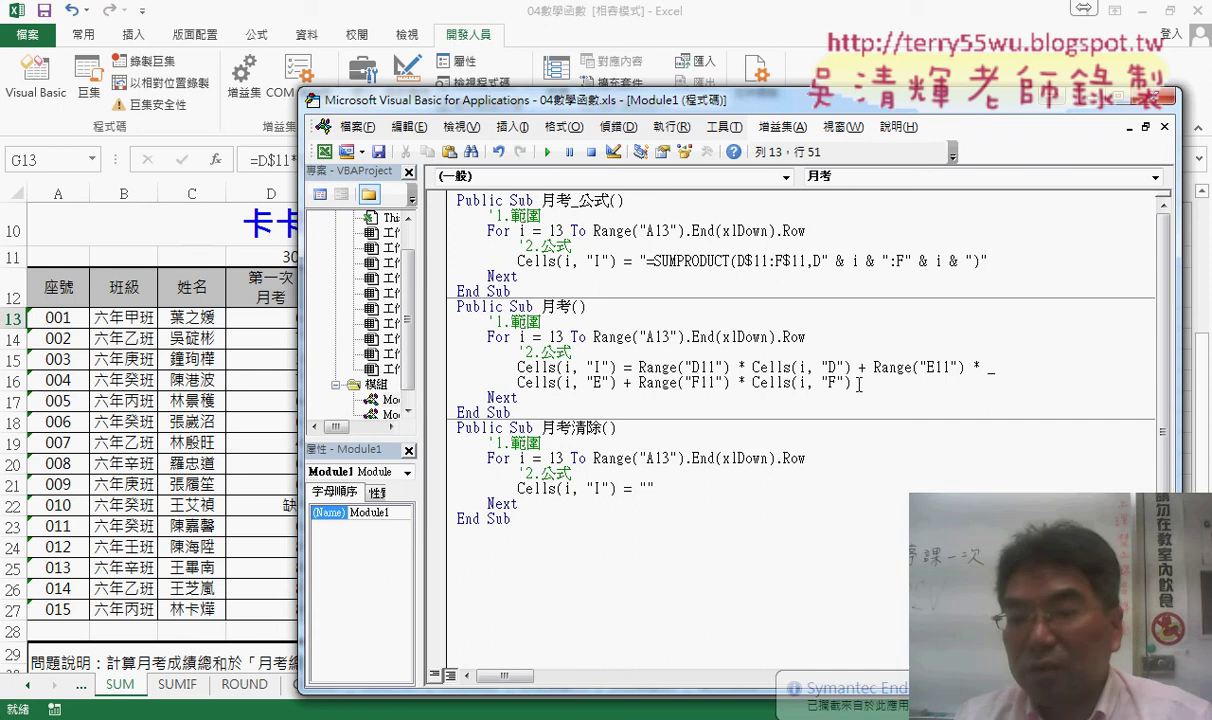
drag(851, 382, 546, 368)
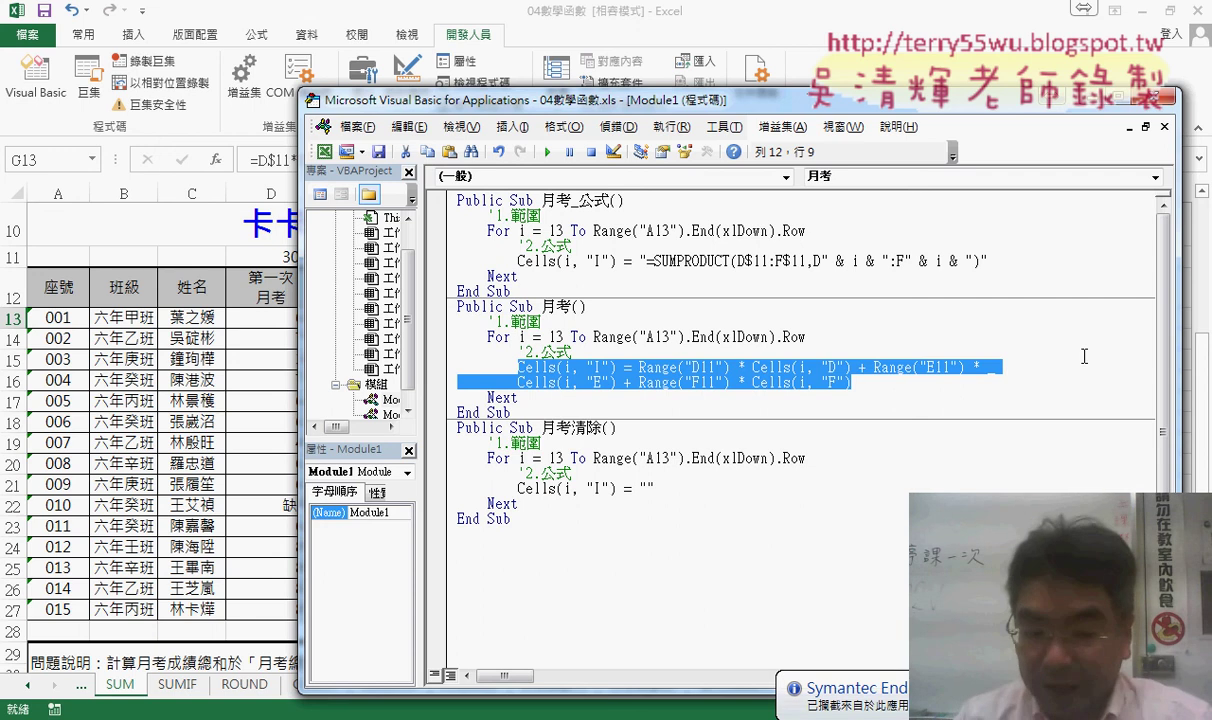
key(Left)
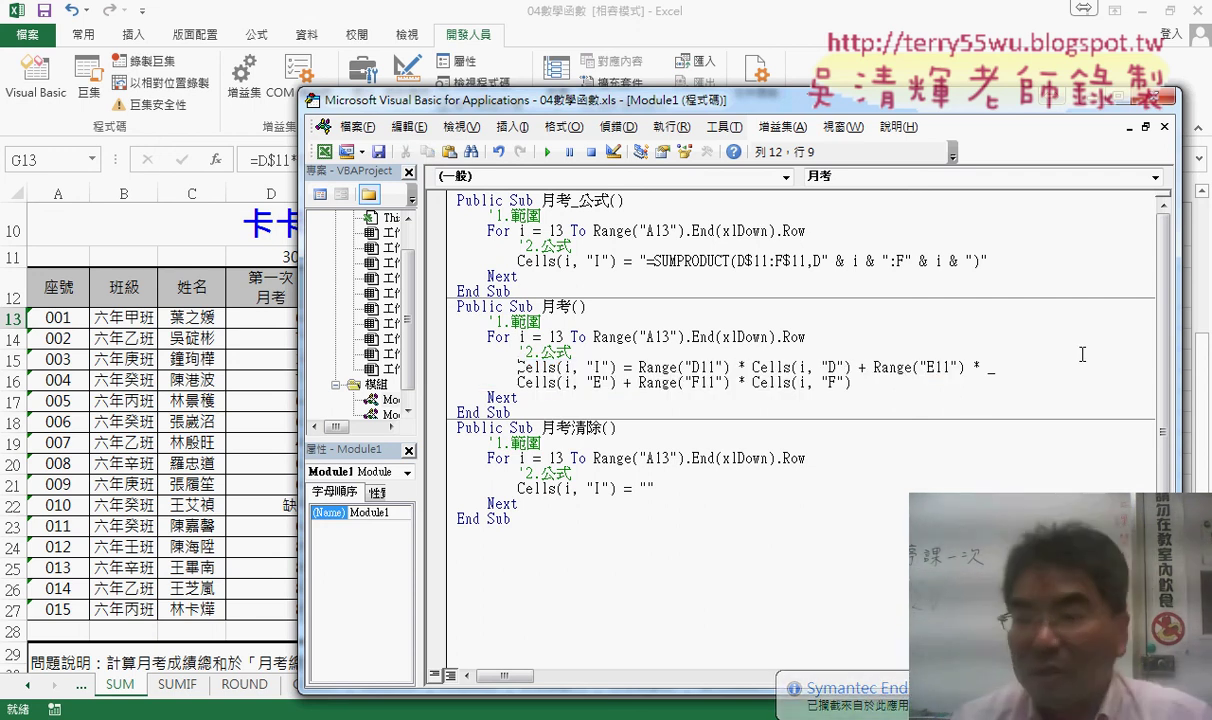
double_click(992, 367)
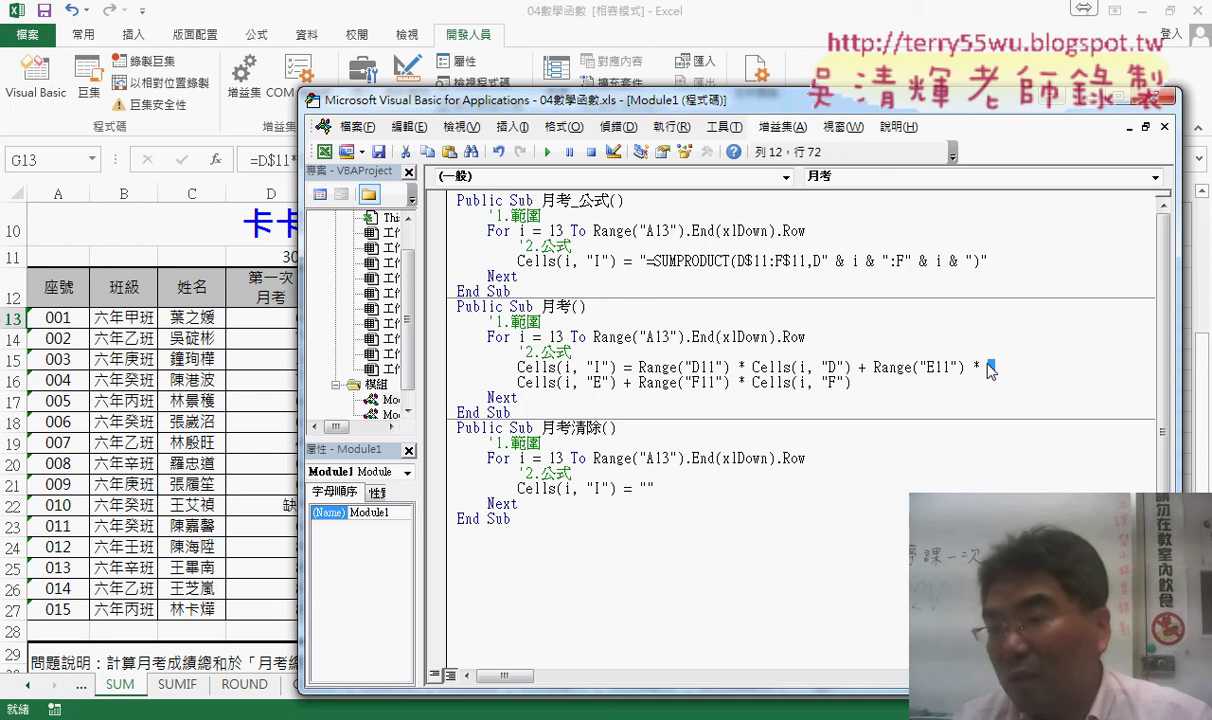
click(981, 367)
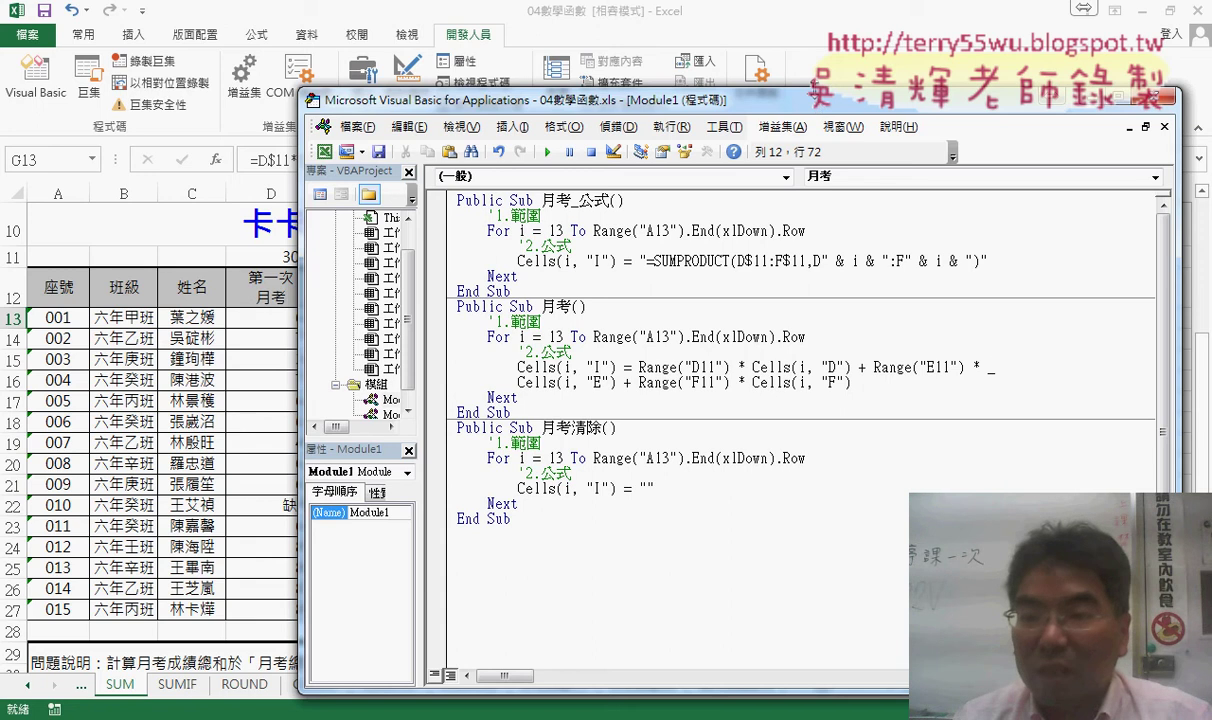
drag(813, 90, 810, 347)
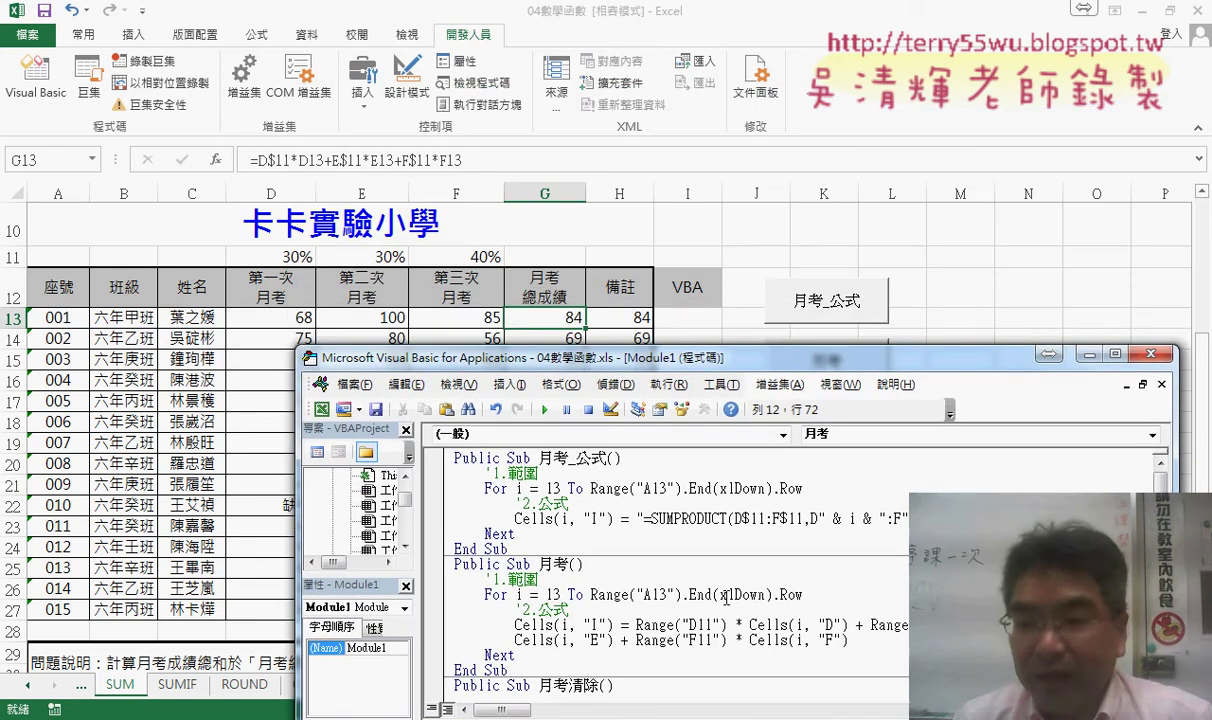
Step: Begin stepping through 月考 with F8 and highlight the weighted-sum expression and "I" target
click(726, 595)
scroll(726, 595, down, 2)
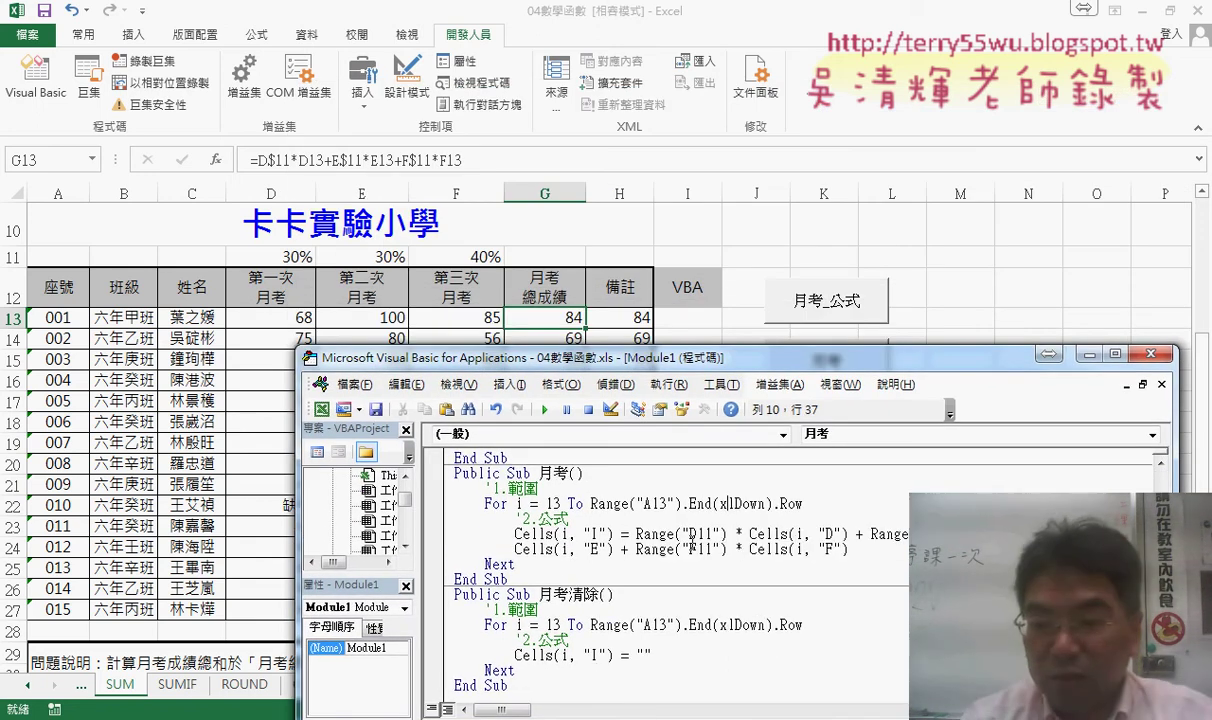
key(F8)
key(F8)
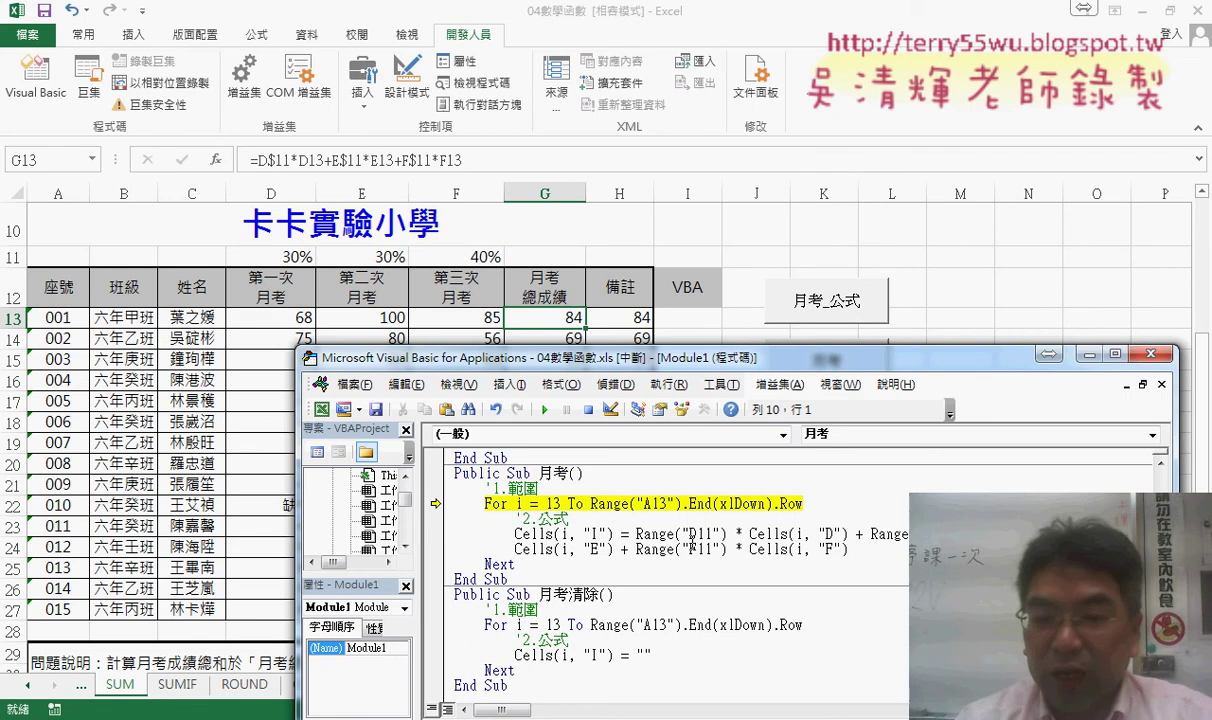
key(F8)
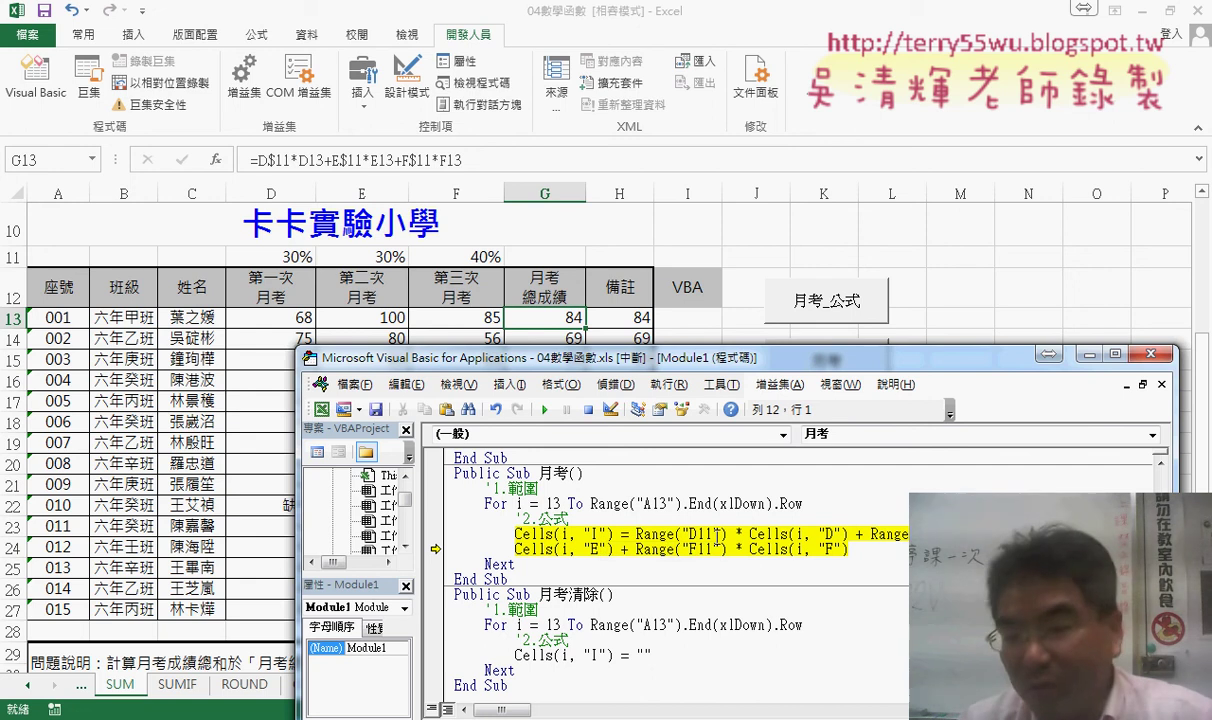
drag(636, 534, 861, 553)
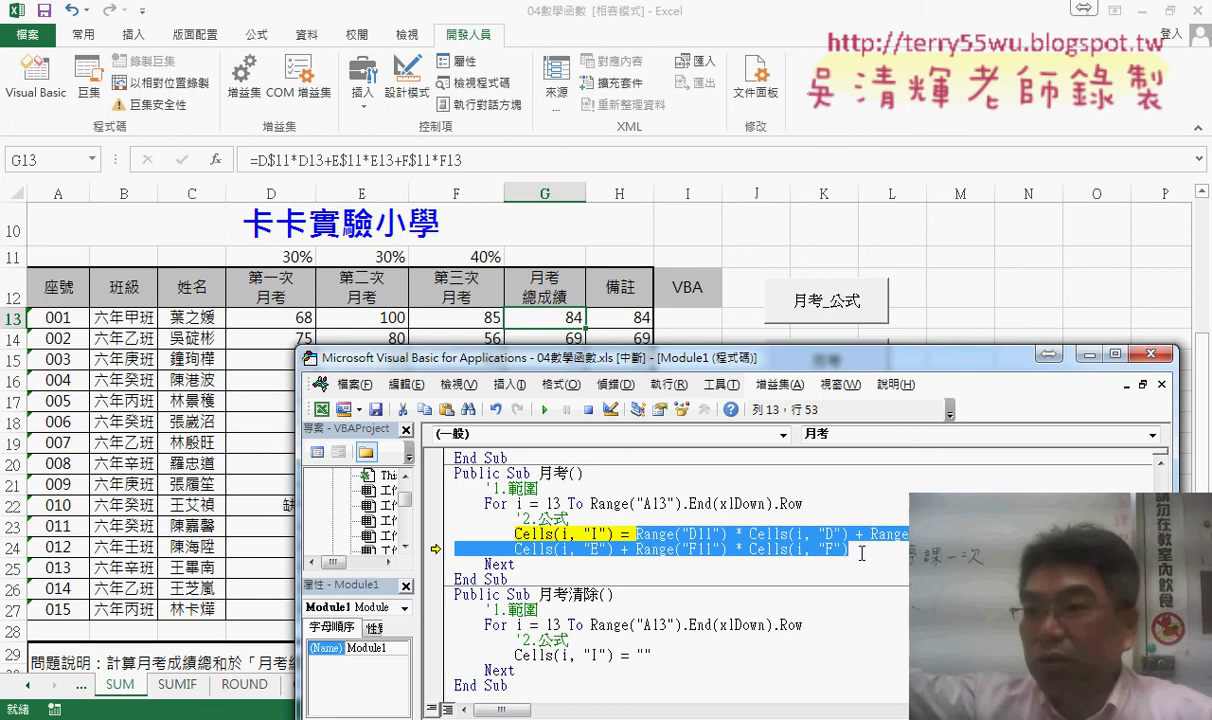
click(622, 533)
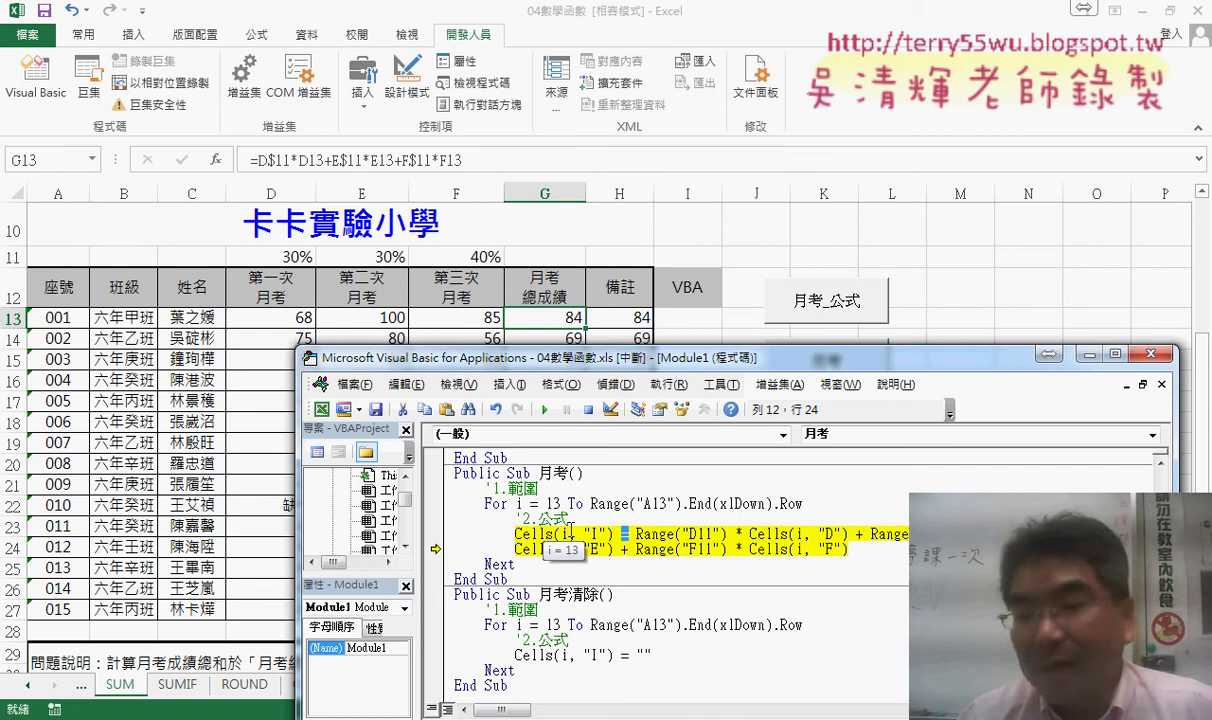
drag(611, 534, 584, 534)
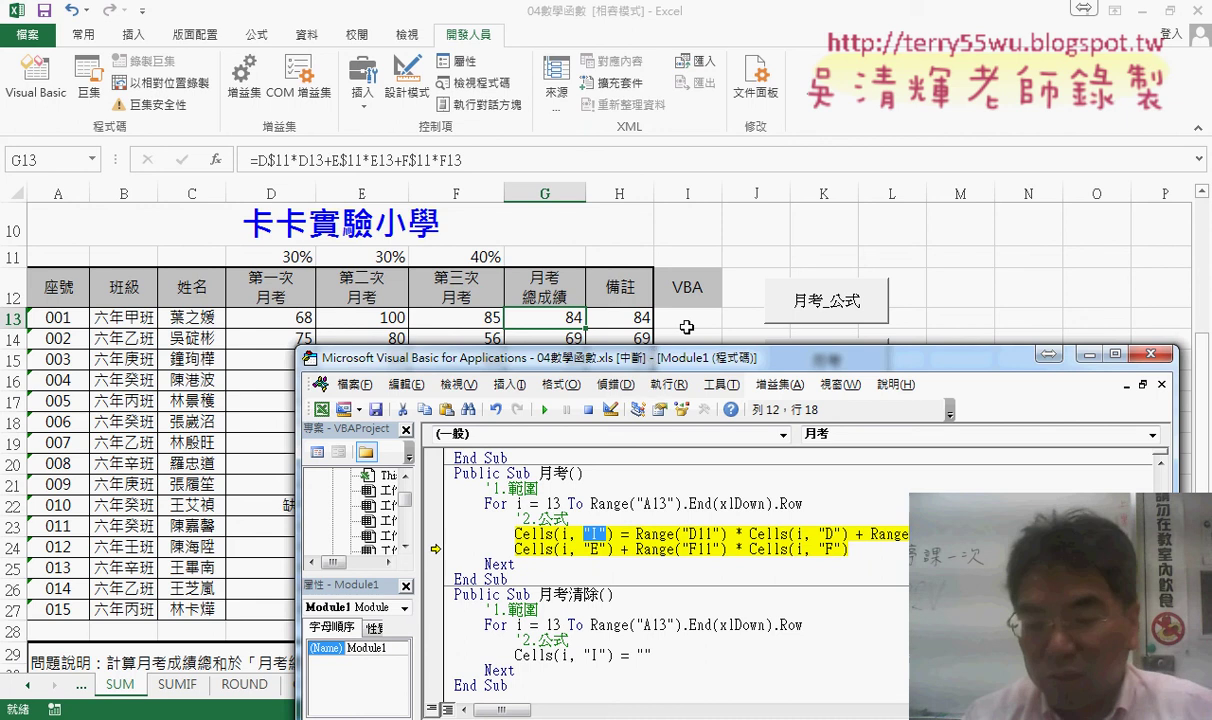
Step: Step the loop with F8 so I13, I14 and I15 fill with 84, 69 and 59
key(F8)
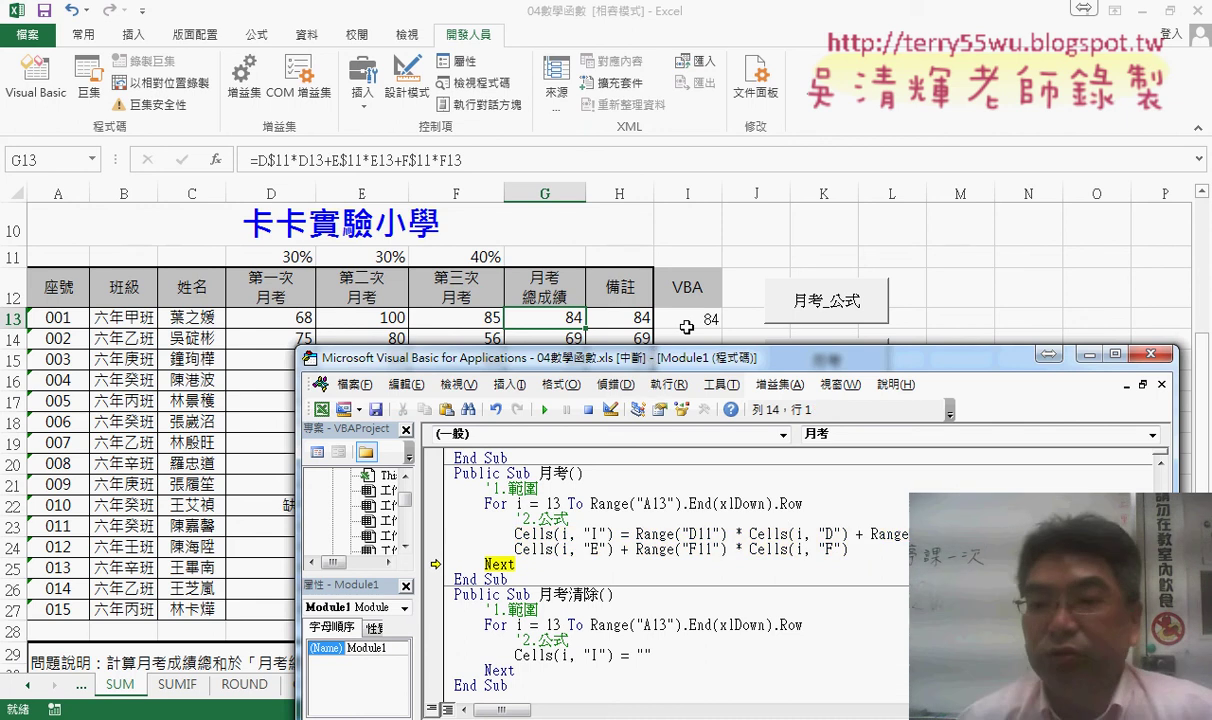
drag(677, 342, 677, 386)
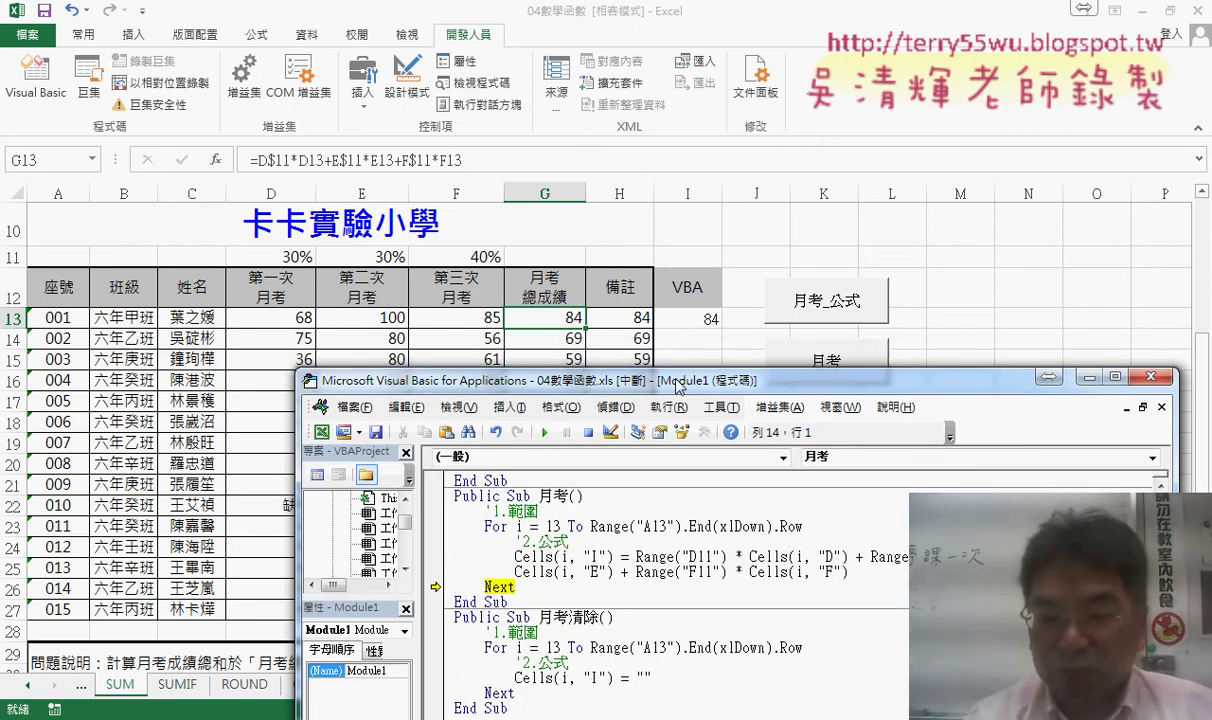
key(F8)
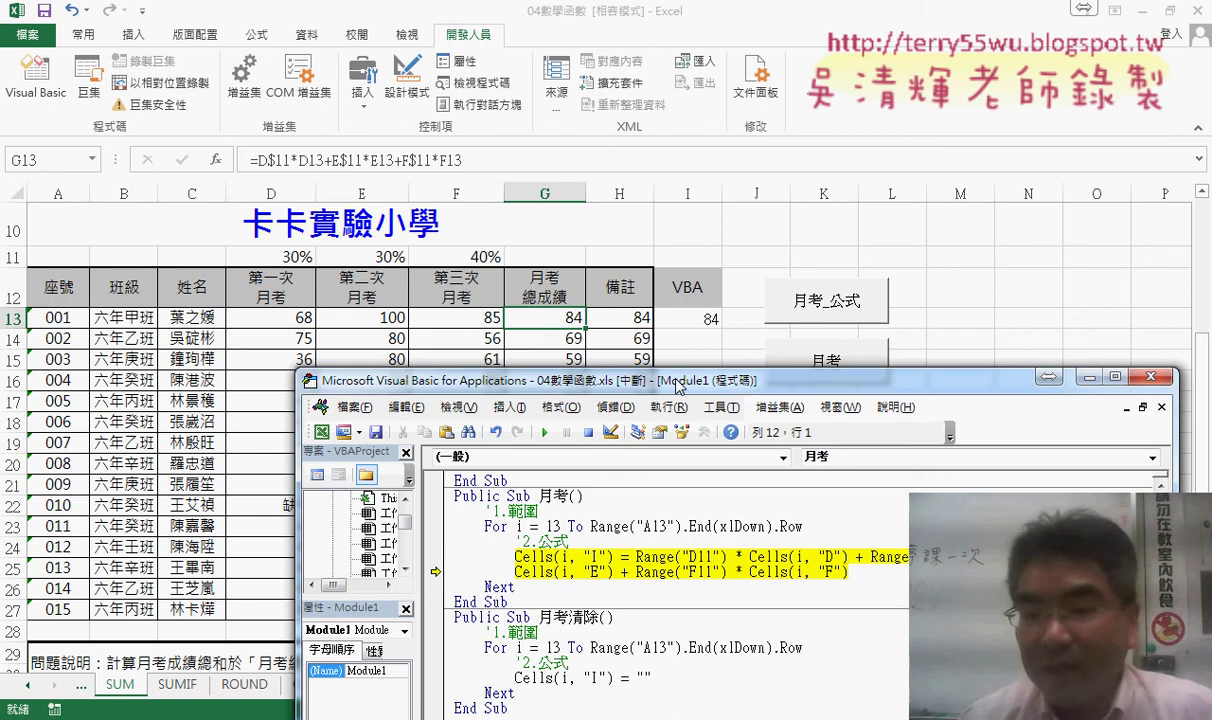
mouse_move(519, 526)
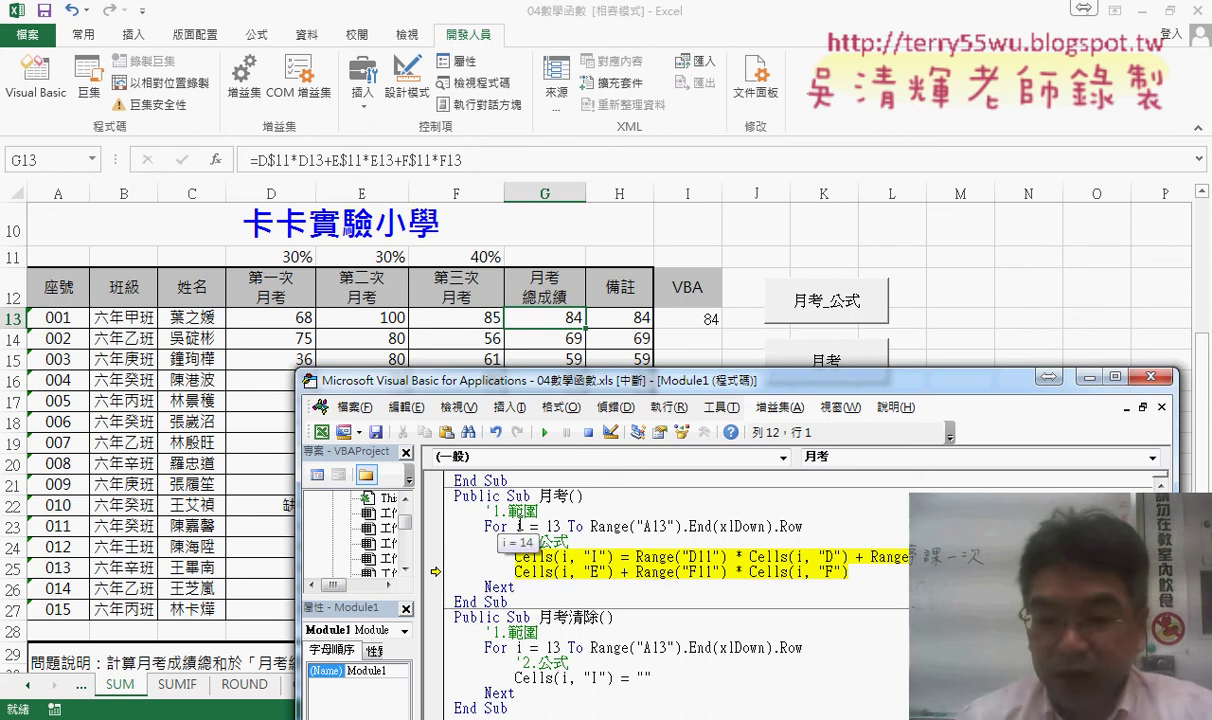
key(F8)
key(F8)
key(F8)
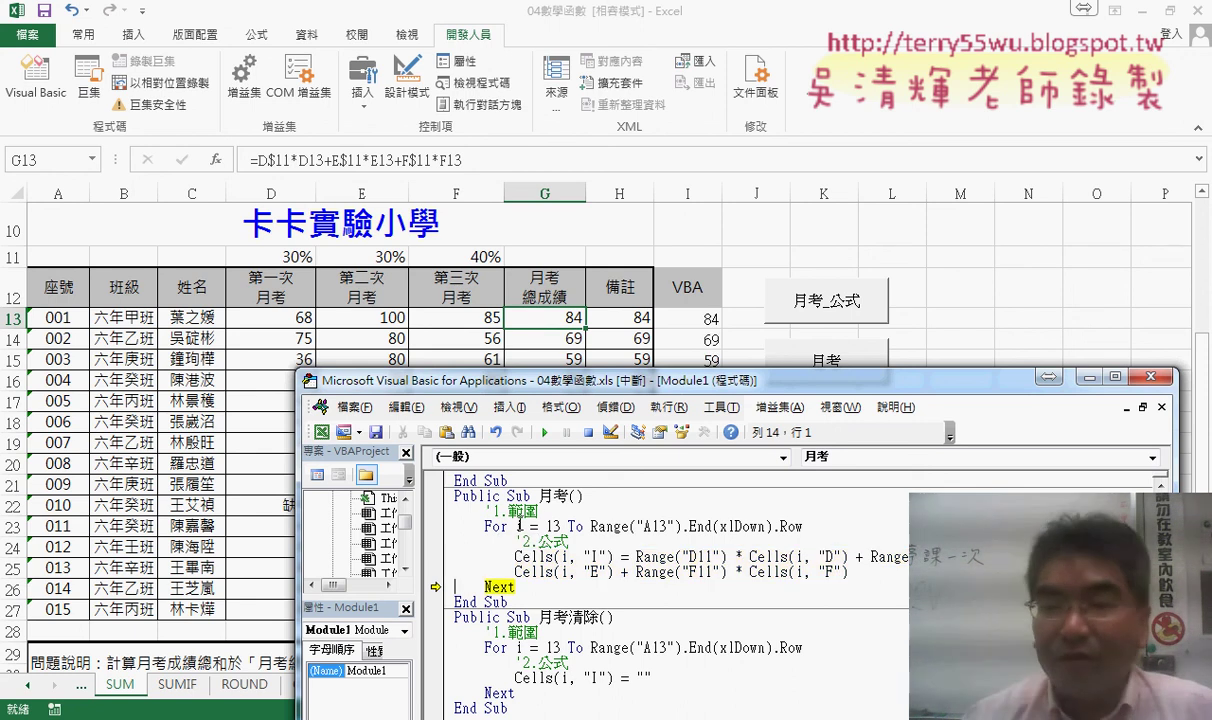
key(F8)
key(F8)
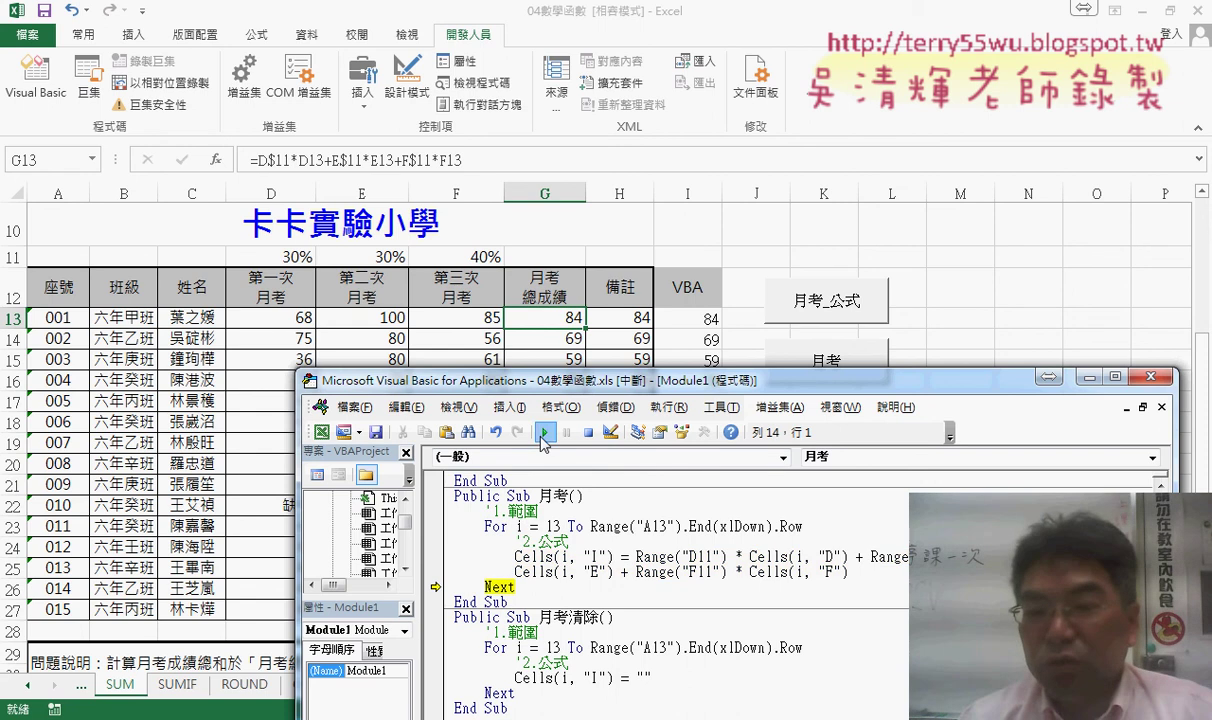
Step: Continue the 月考 macro to the end, then confirm I13 stores 84.4
click(541, 441)
click(699, 320)
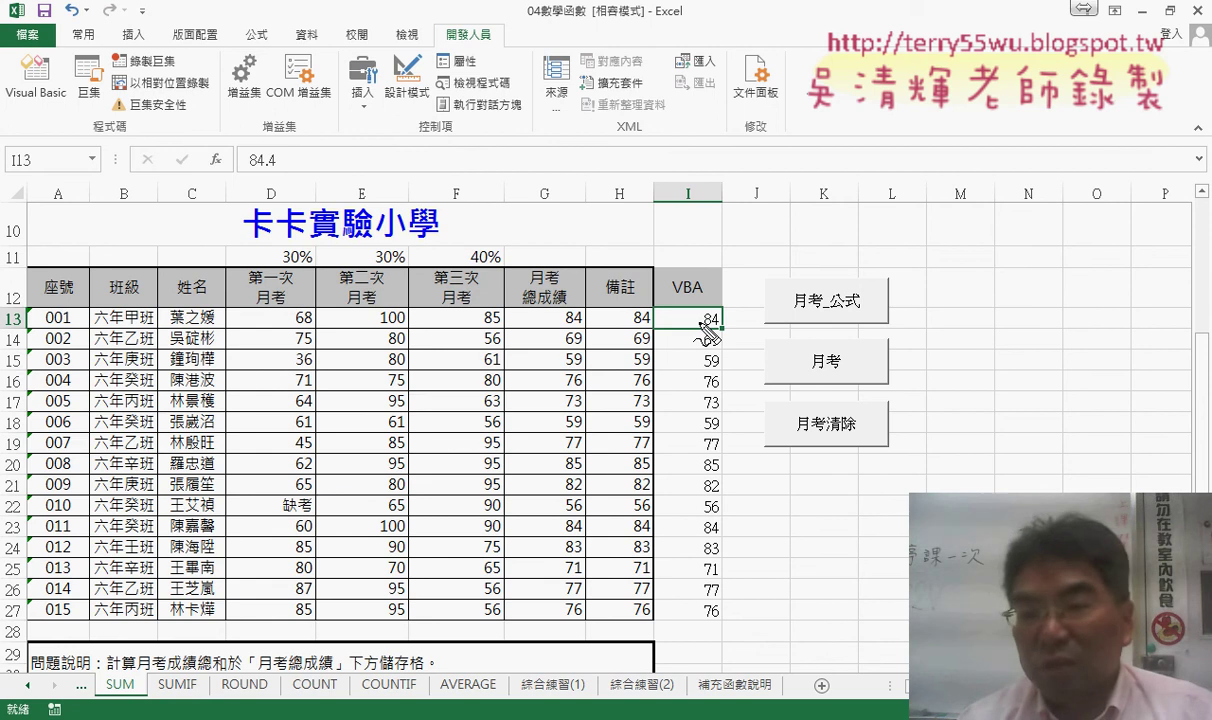
drag(733, 312, 732, 324)
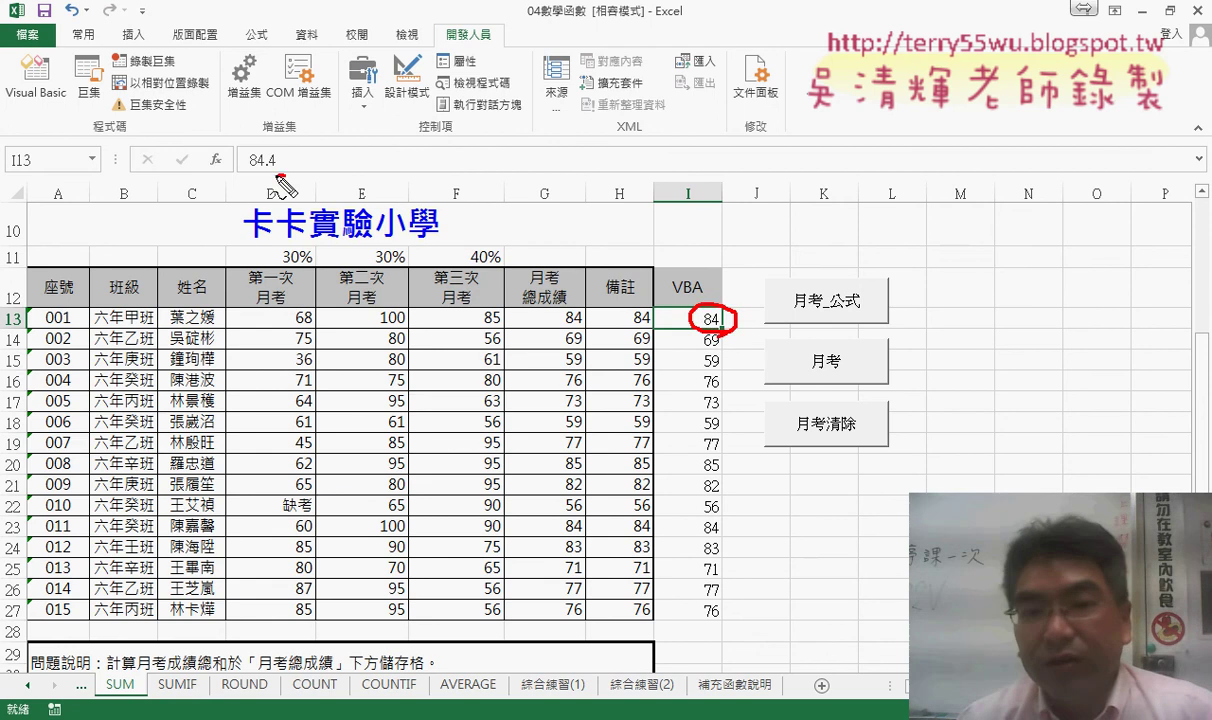
drag(283, 170, 288, 182)
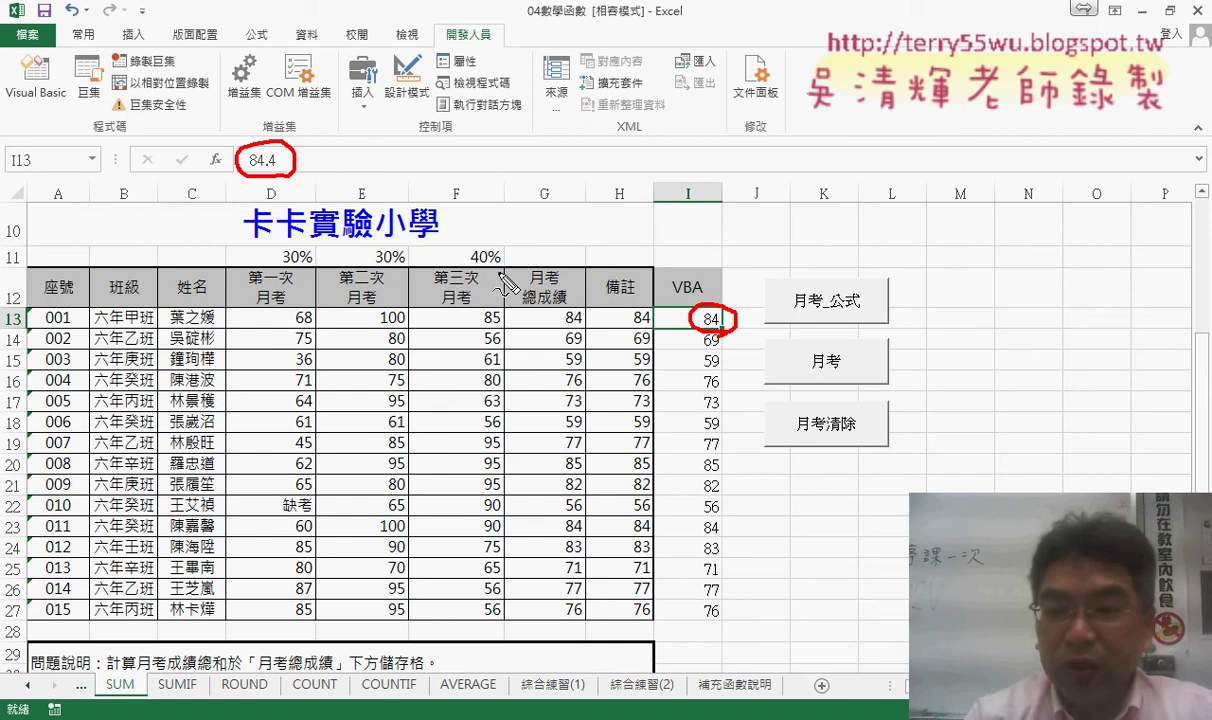
key(Escape)
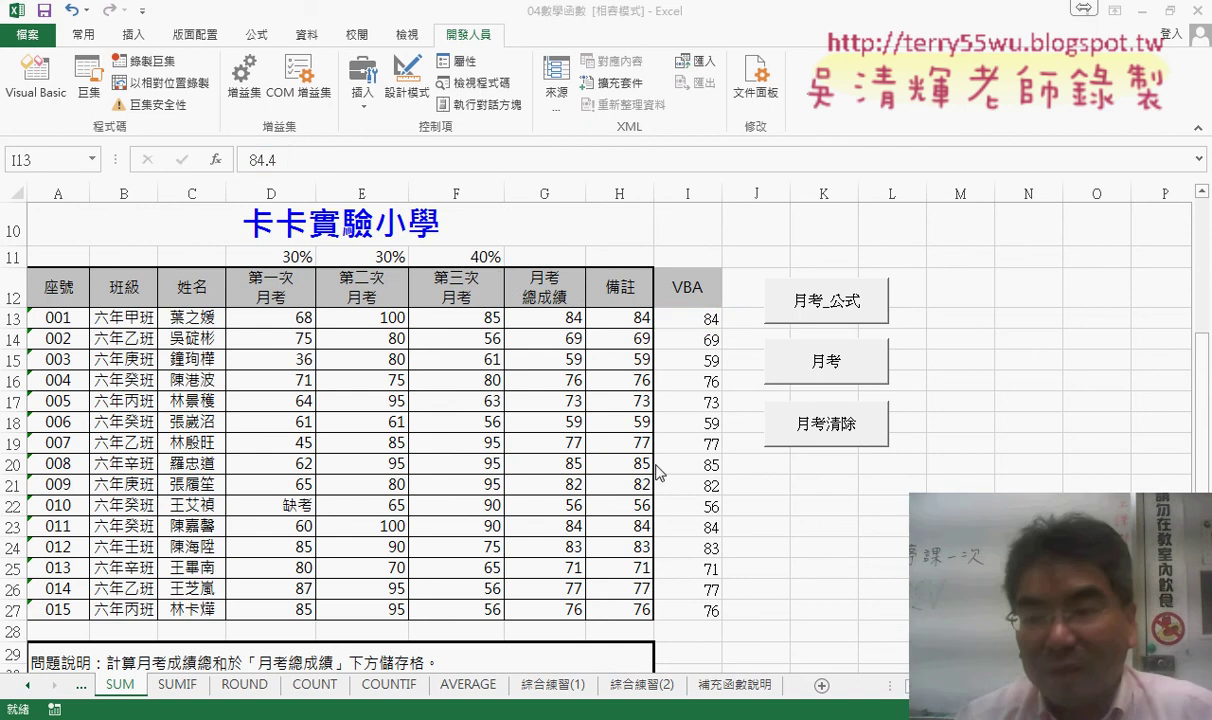
Step: Use the 月考清除 and 月考 buttons to clear, refill, then clear column I again
click(834, 428)
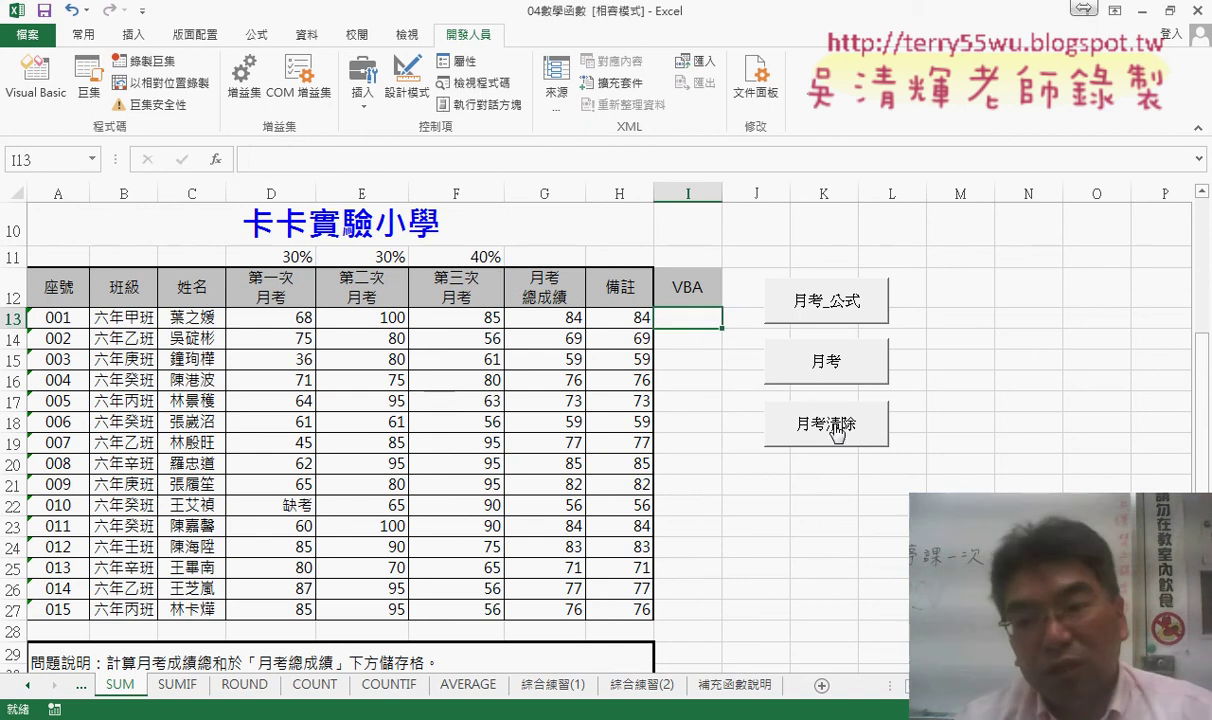
click(798, 360)
click(834, 428)
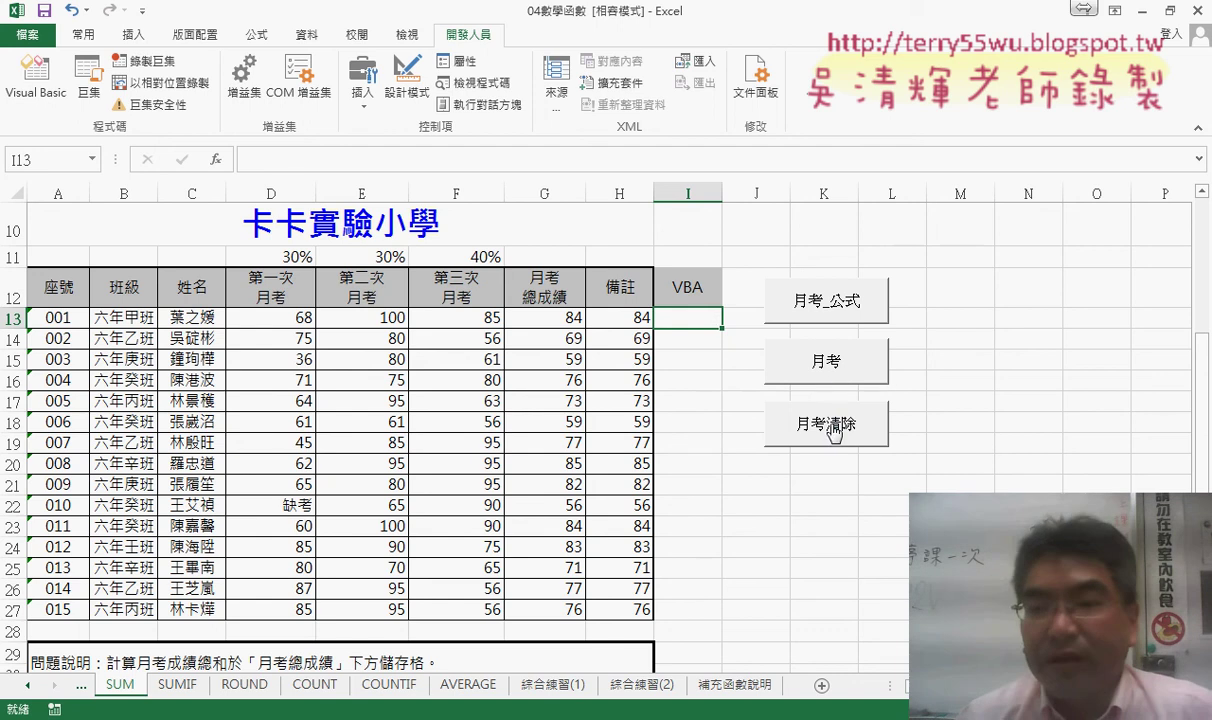
click(820, 375)
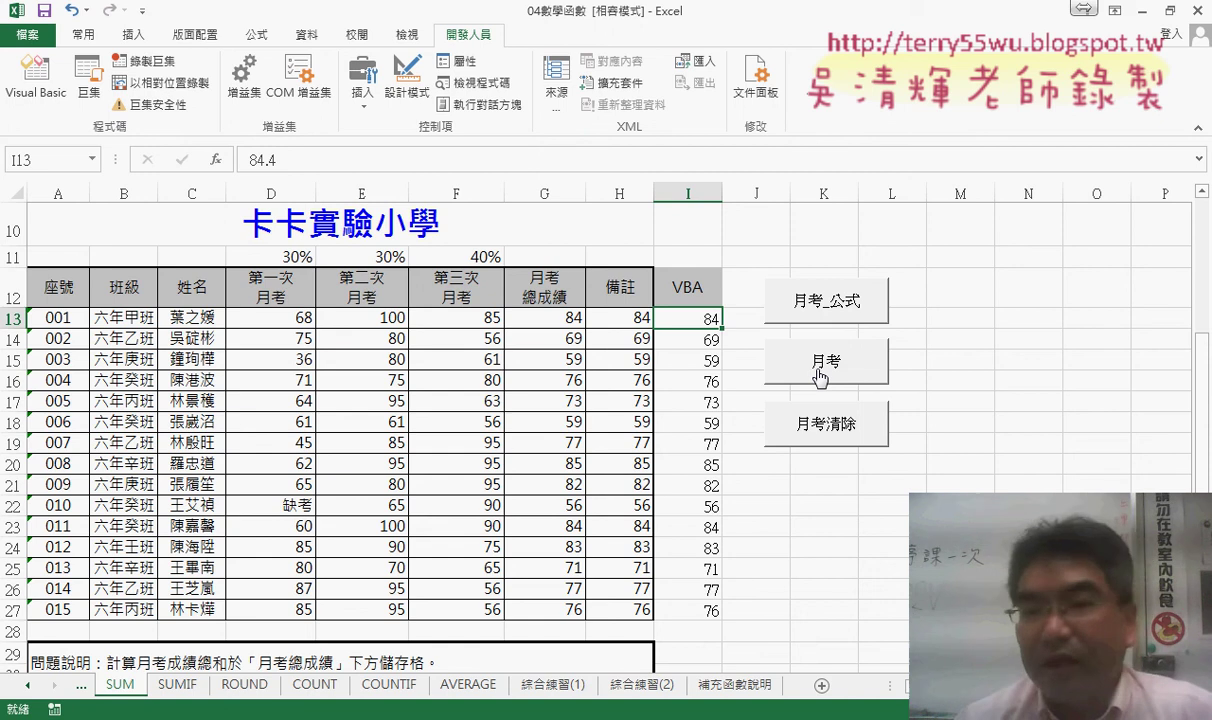
click(817, 445)
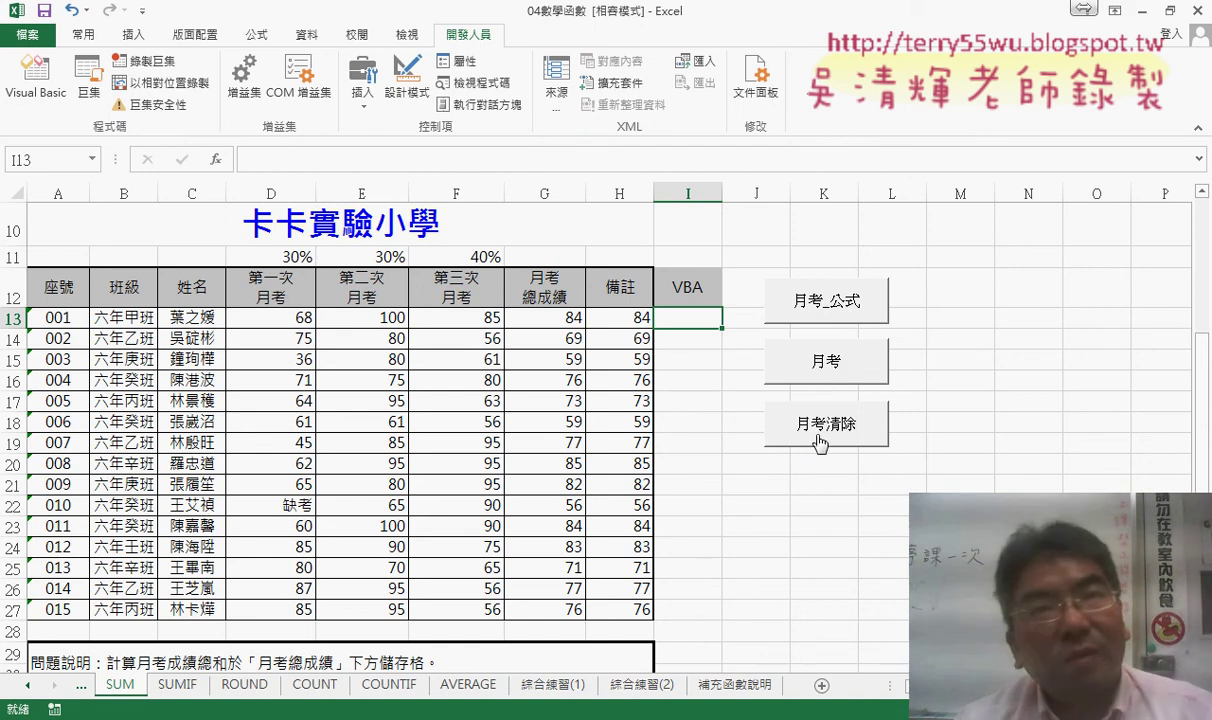
click(216, 162)
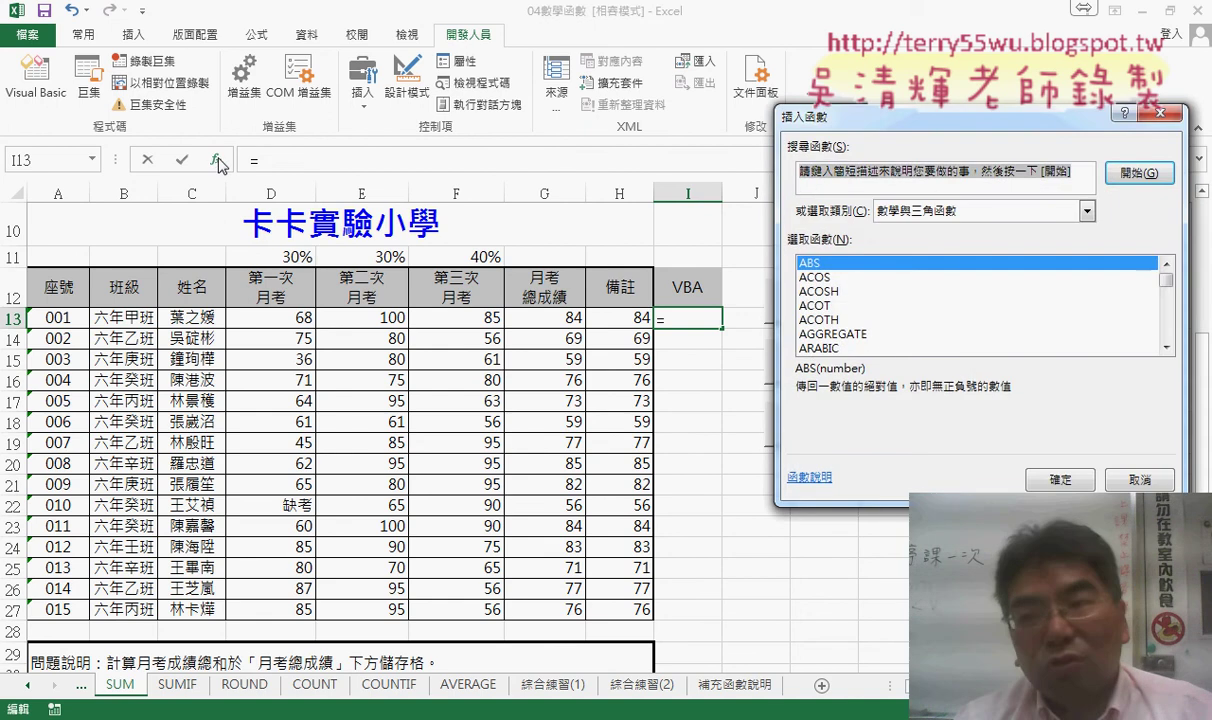
click(1086, 211)
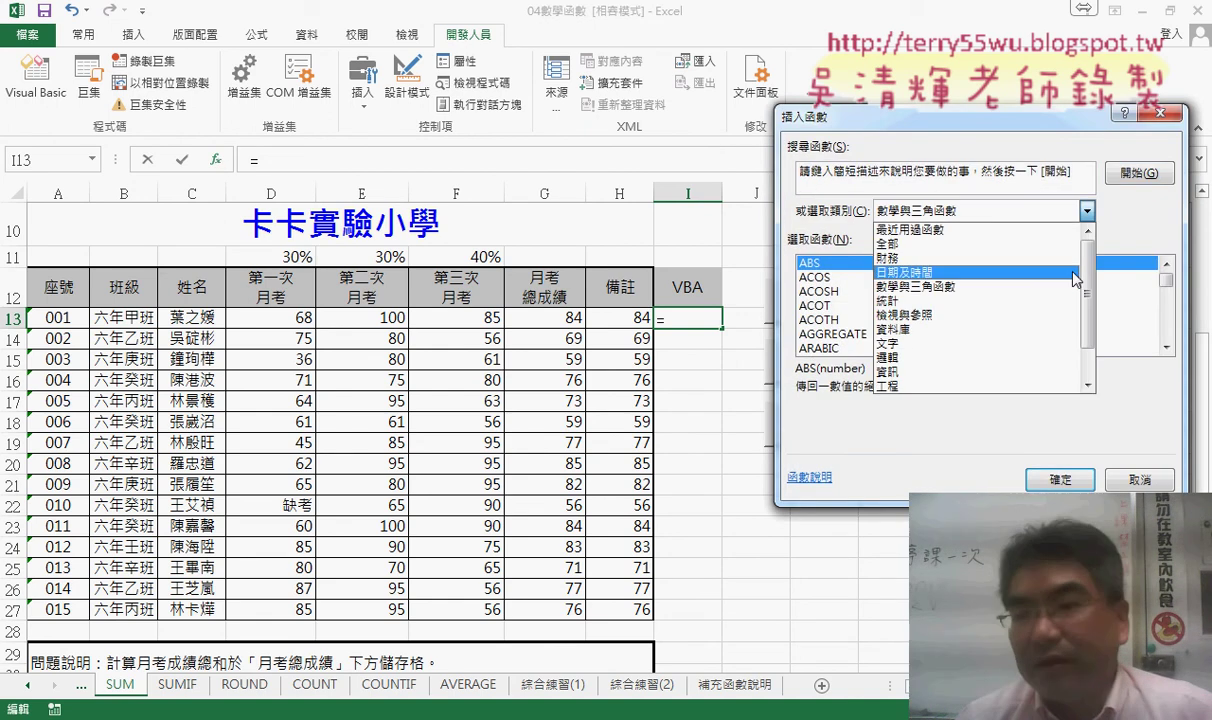
scroll(1000, 345, down, 1)
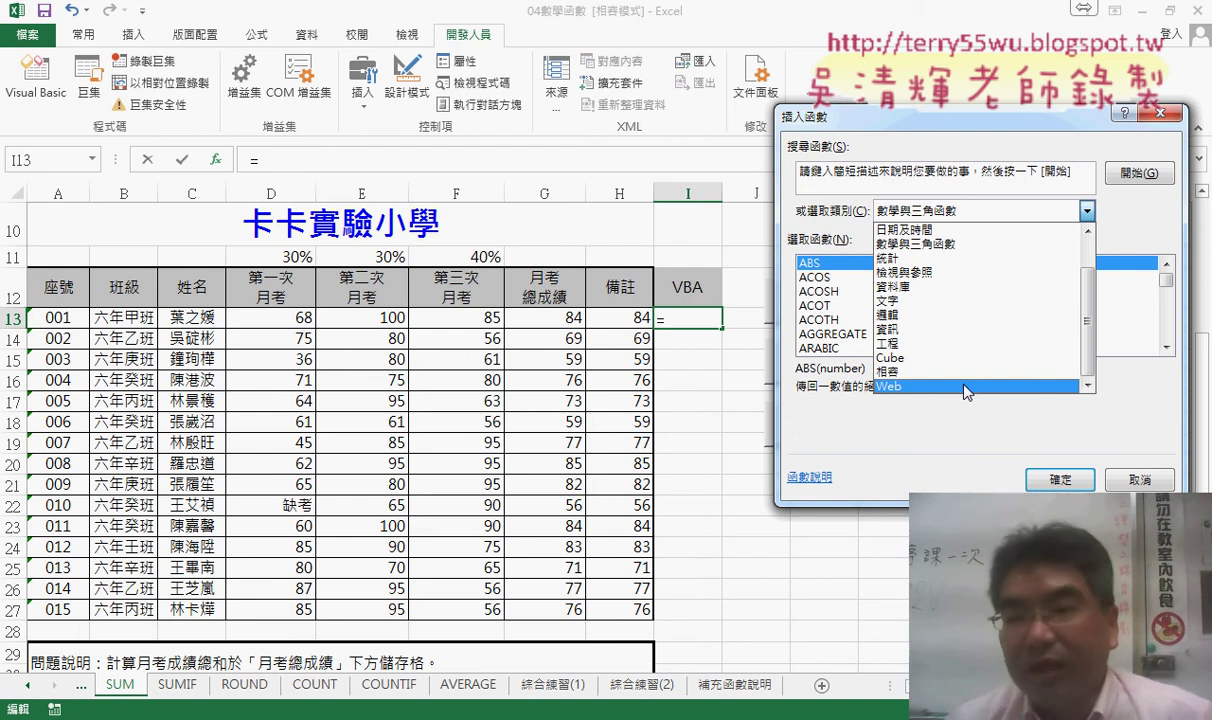
click(1047, 430)
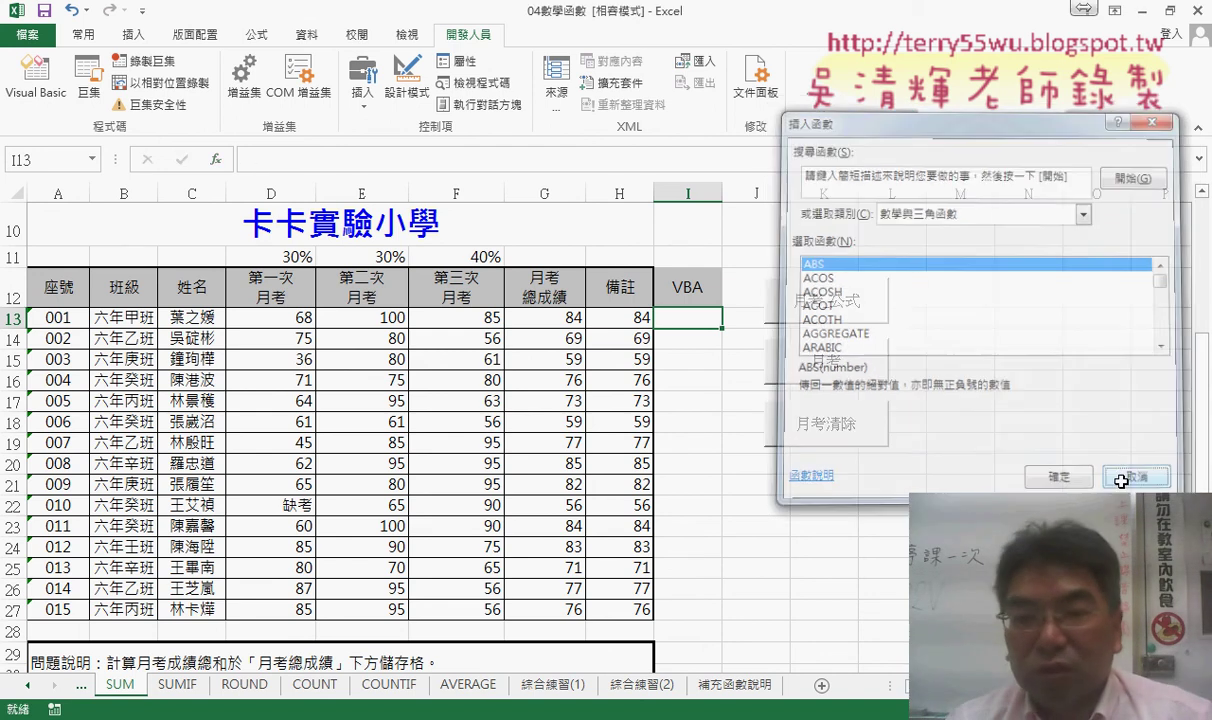
click(1140, 479)
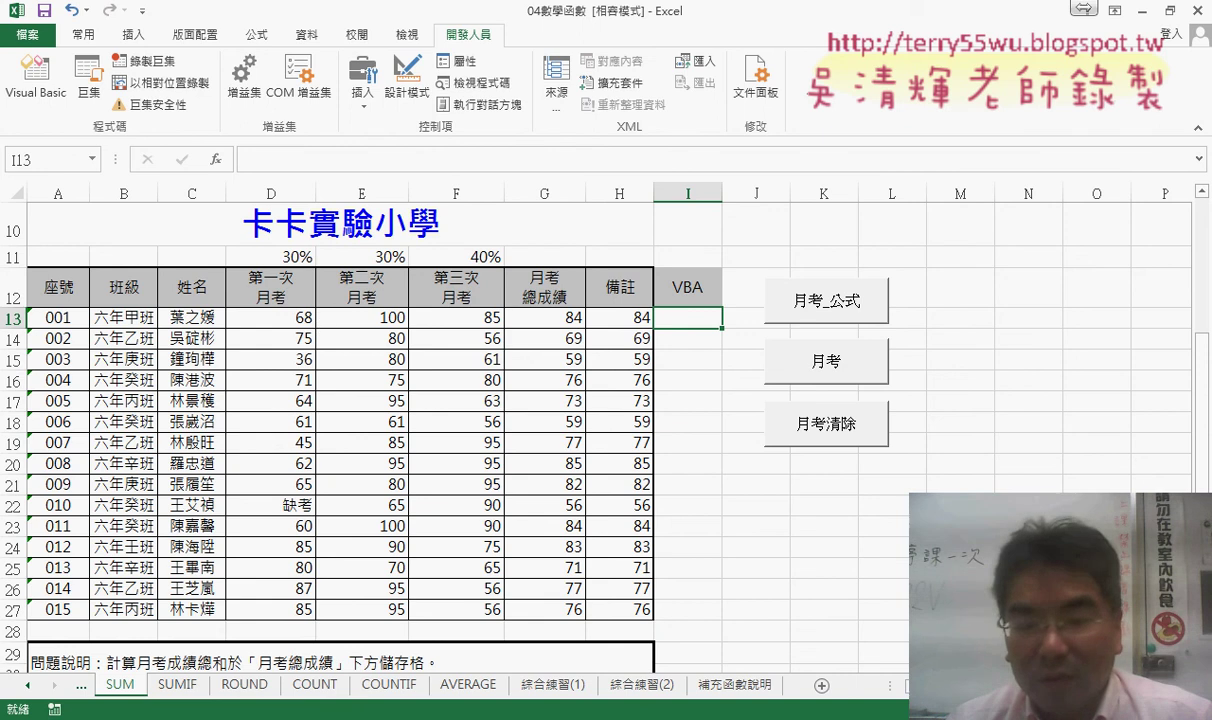
click(390, 620)
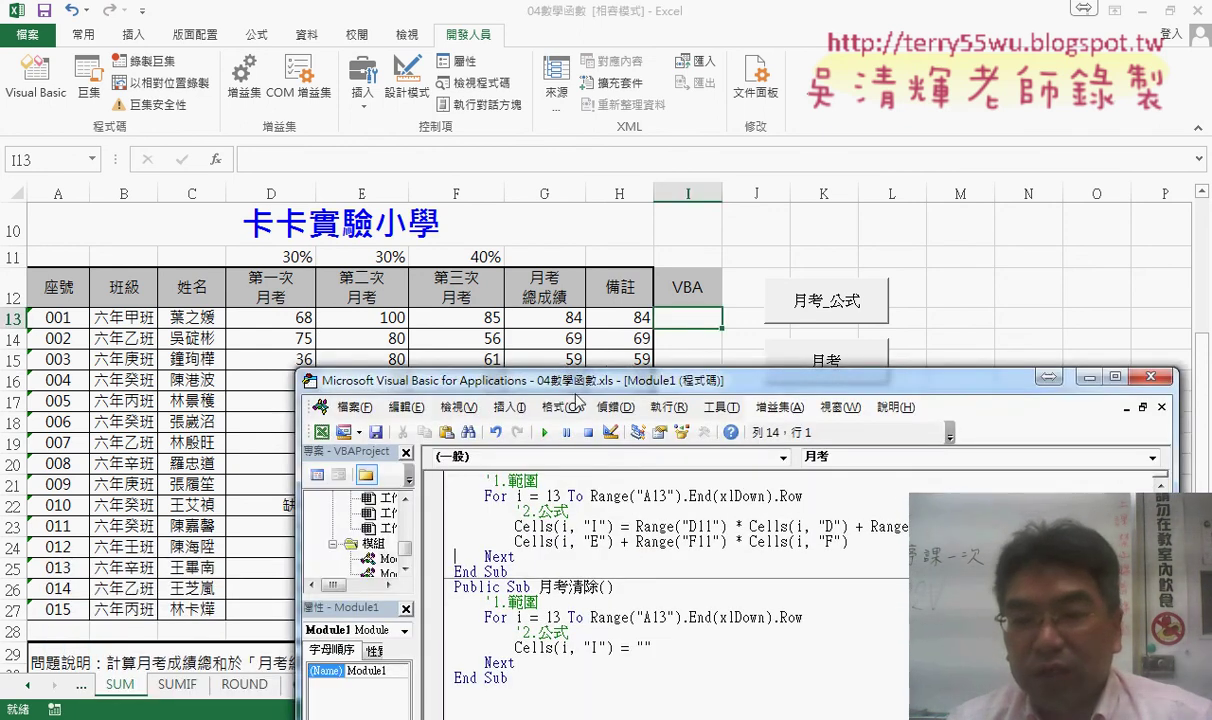
drag(577, 399, 537, 129)
click(420, 440)
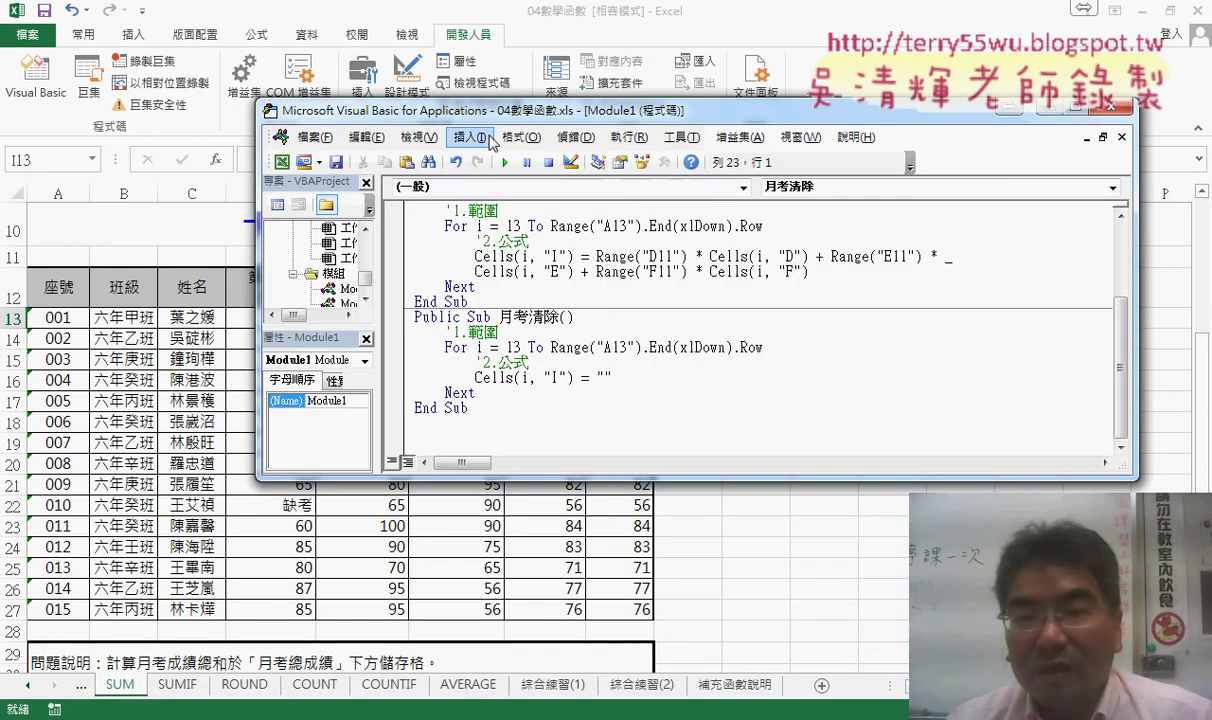
click(470, 137)
click(488, 155)
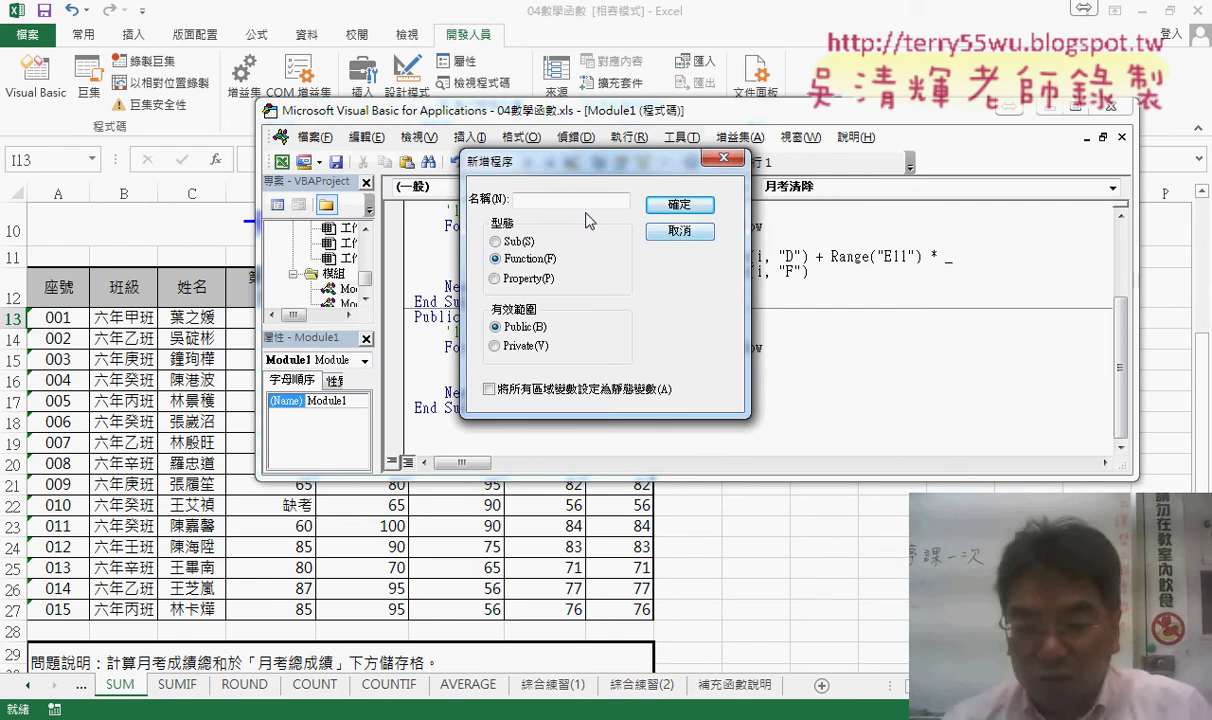
click(571, 204)
text(u)
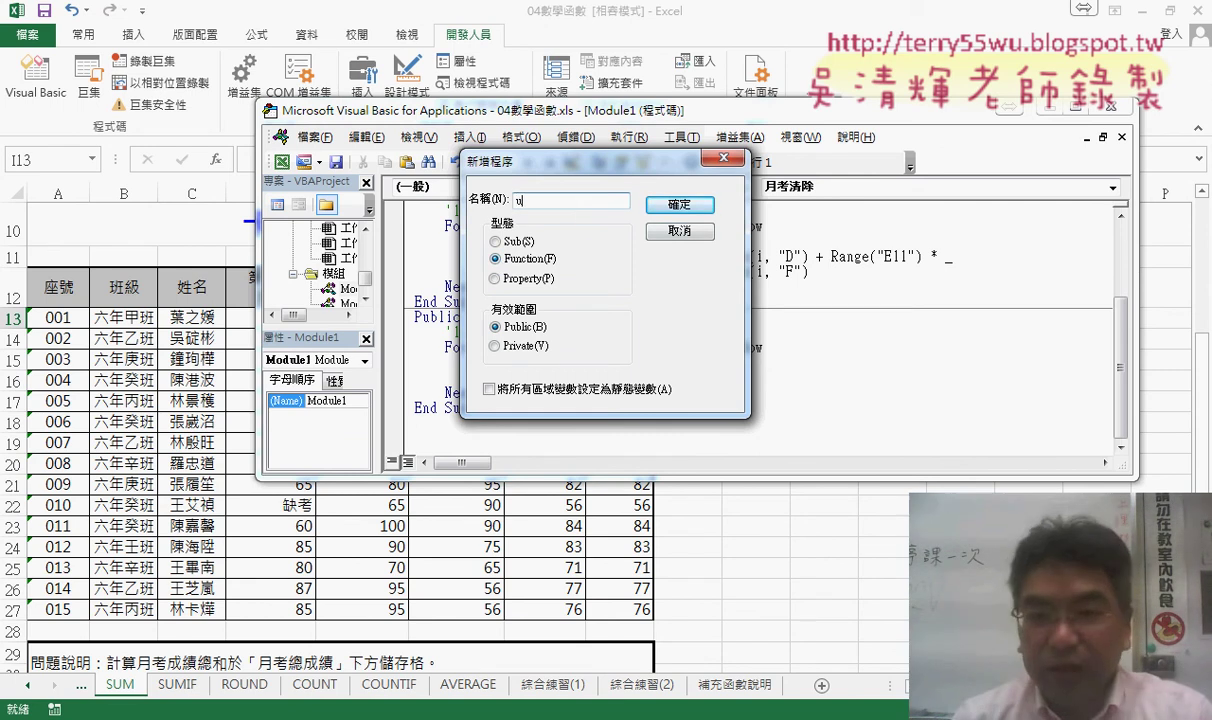
key(BackSpace)
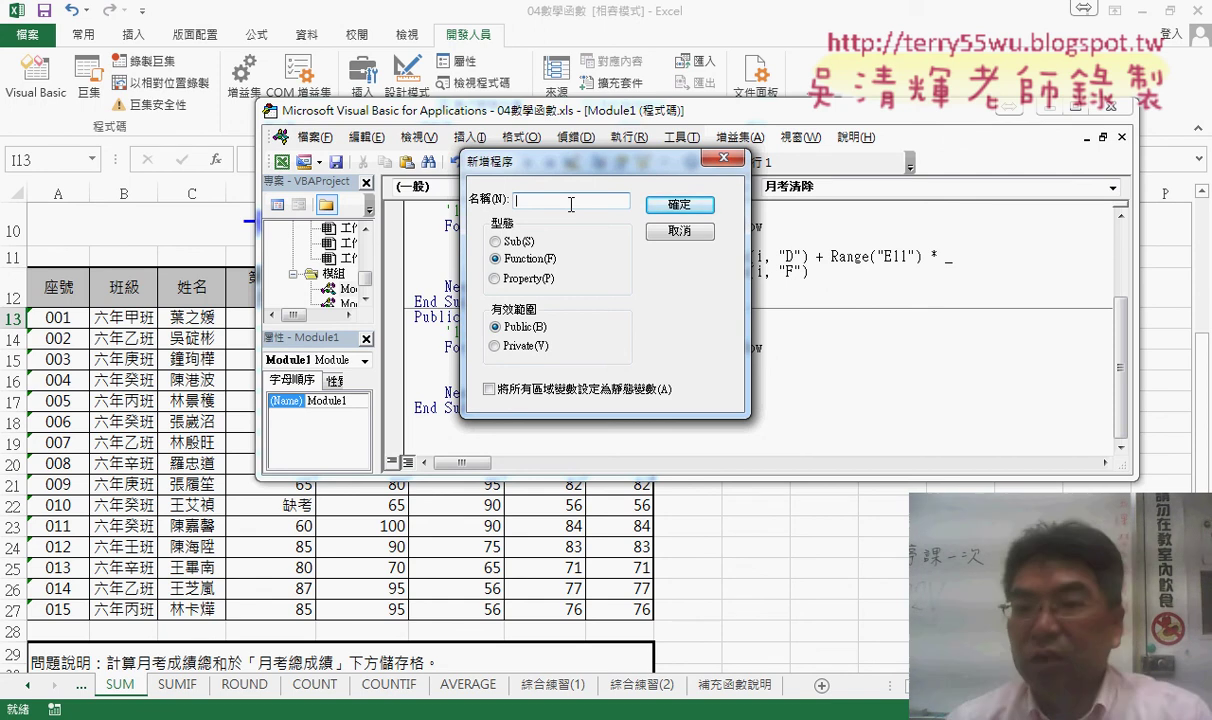
click(680, 231)
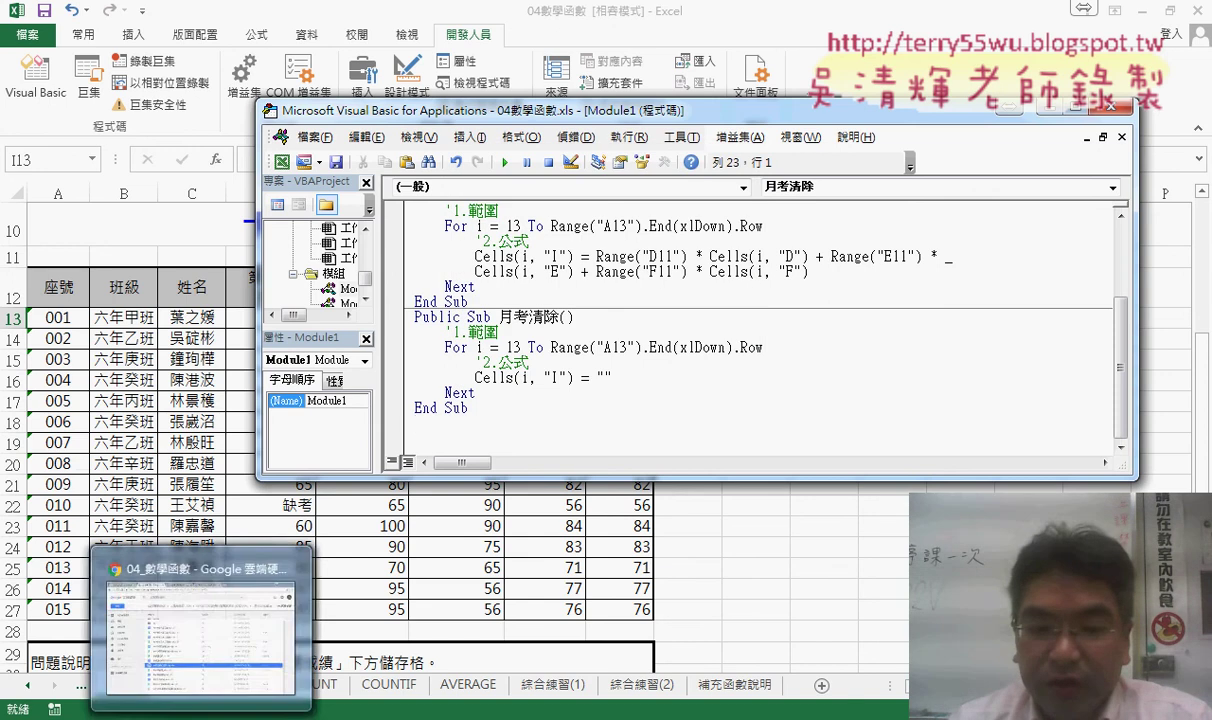
Step: Select the 月考函數 and 月考函數_範圍 definitions in the 04數學函數程式碼 document
click(190, 620)
click(487, 8)
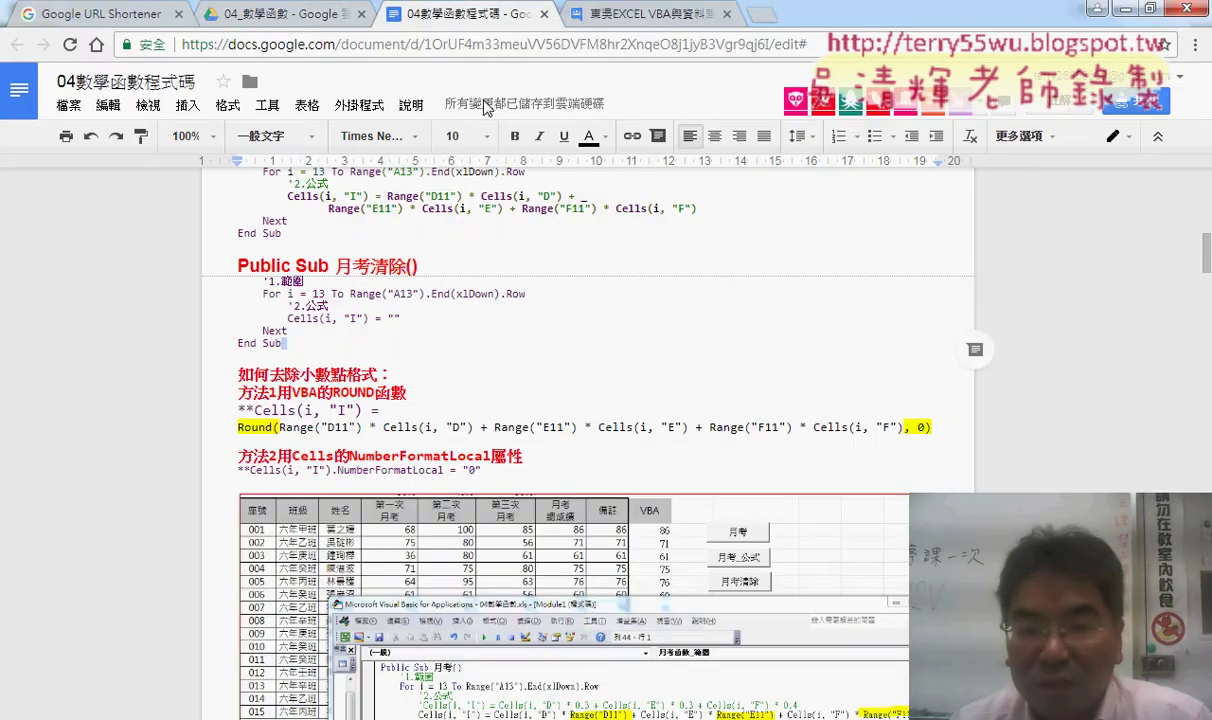
scroll(495, 292, down, 2)
scroll(495, 292, down, 1)
scroll(526, 317, down, 2)
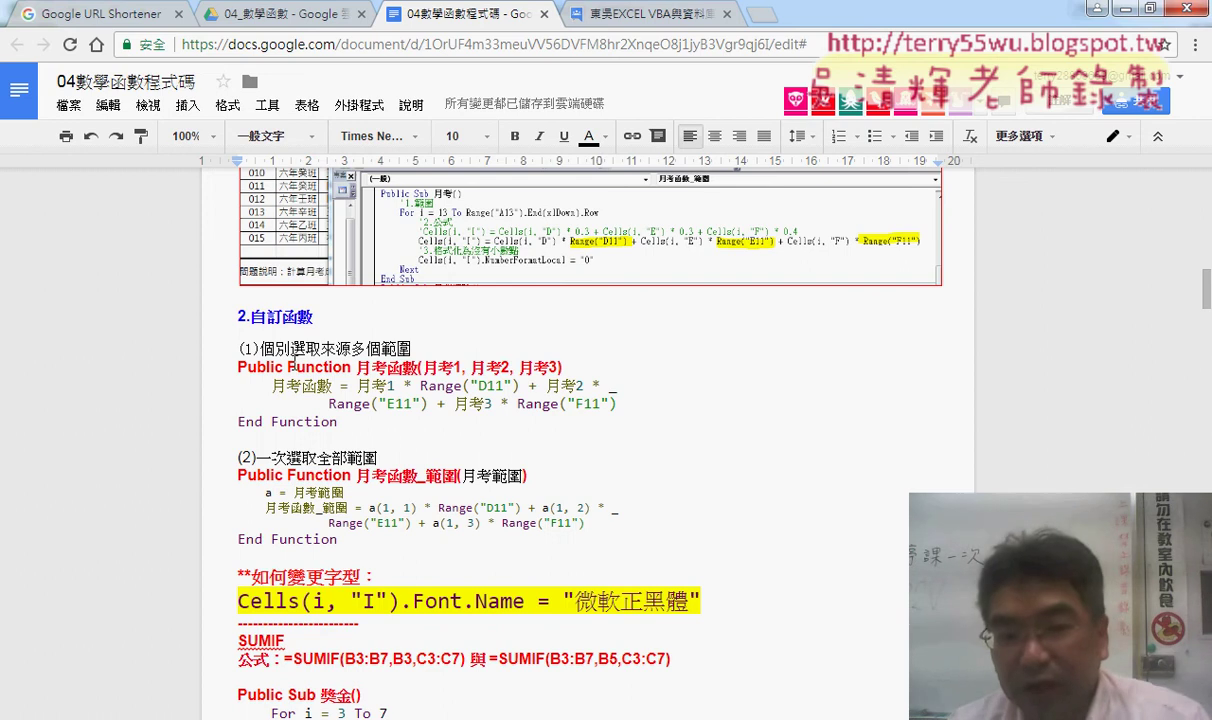
drag(231, 369, 345, 540)
key(ctrl+c)
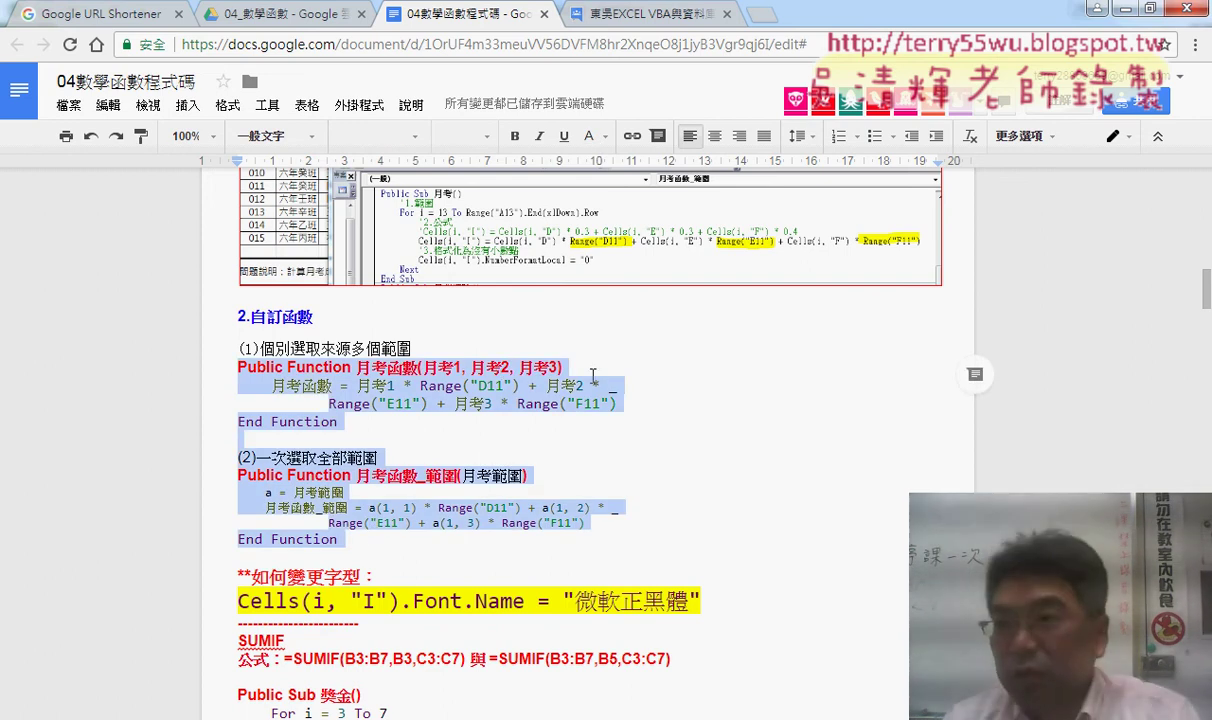
Step: Paste the functions into Module1, delete the stray heading line, and start a function in I13
click(1126, 9)
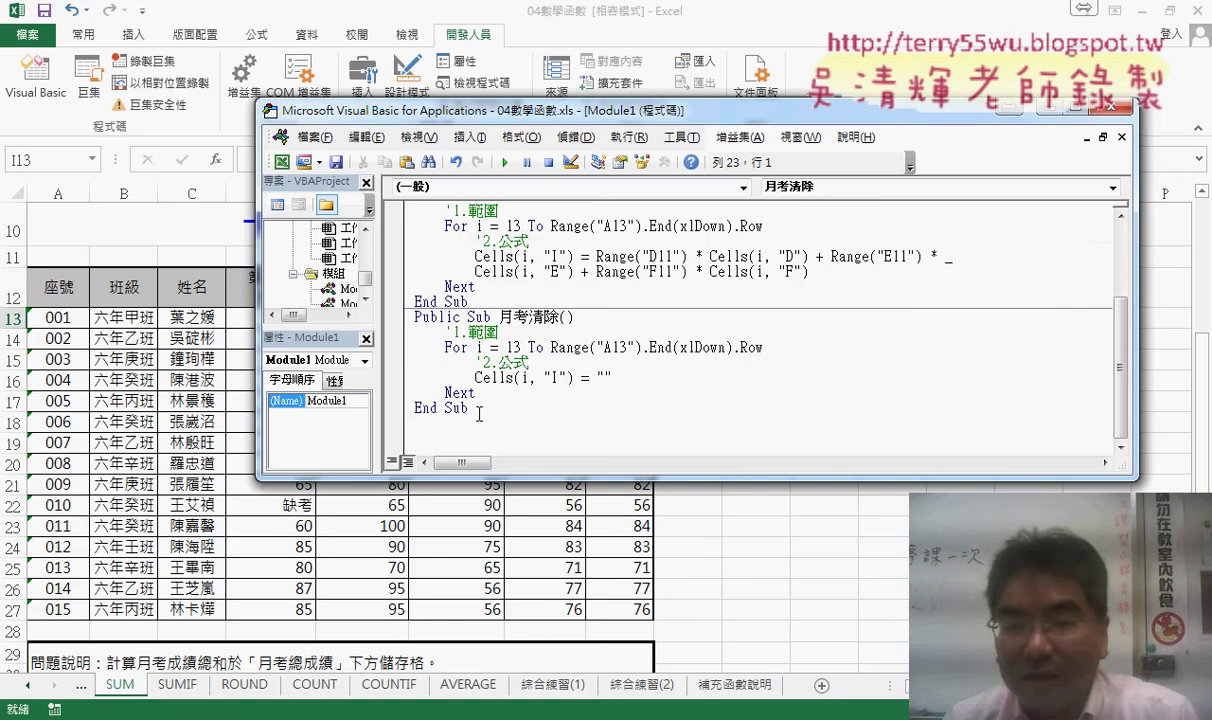
key(ctrl+v)
drag(560, 347, 410, 347)
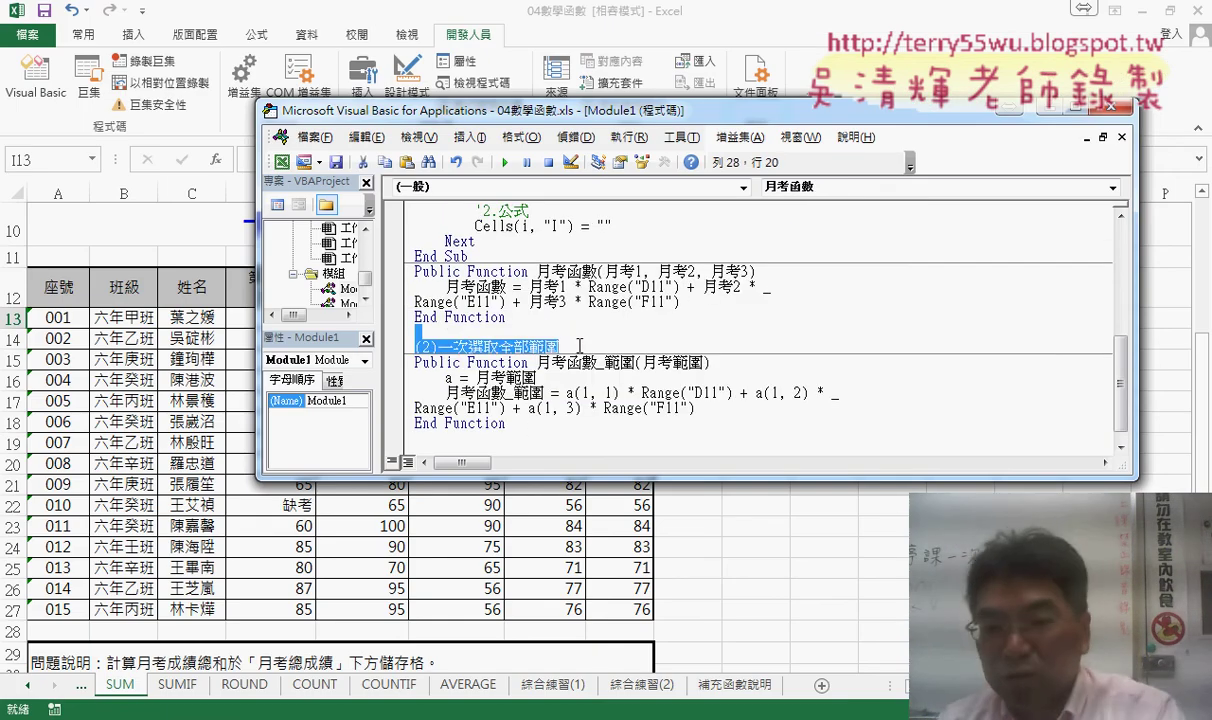
key(Delete)
key(alt+F11)
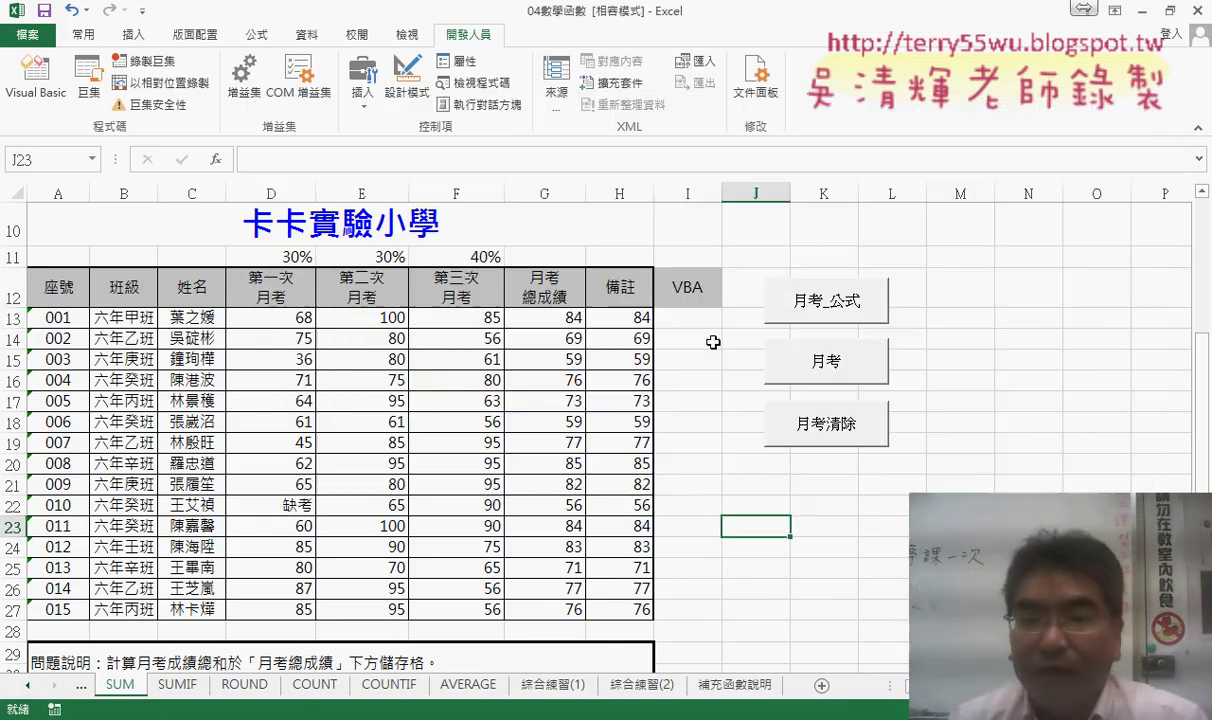
click(215, 159)
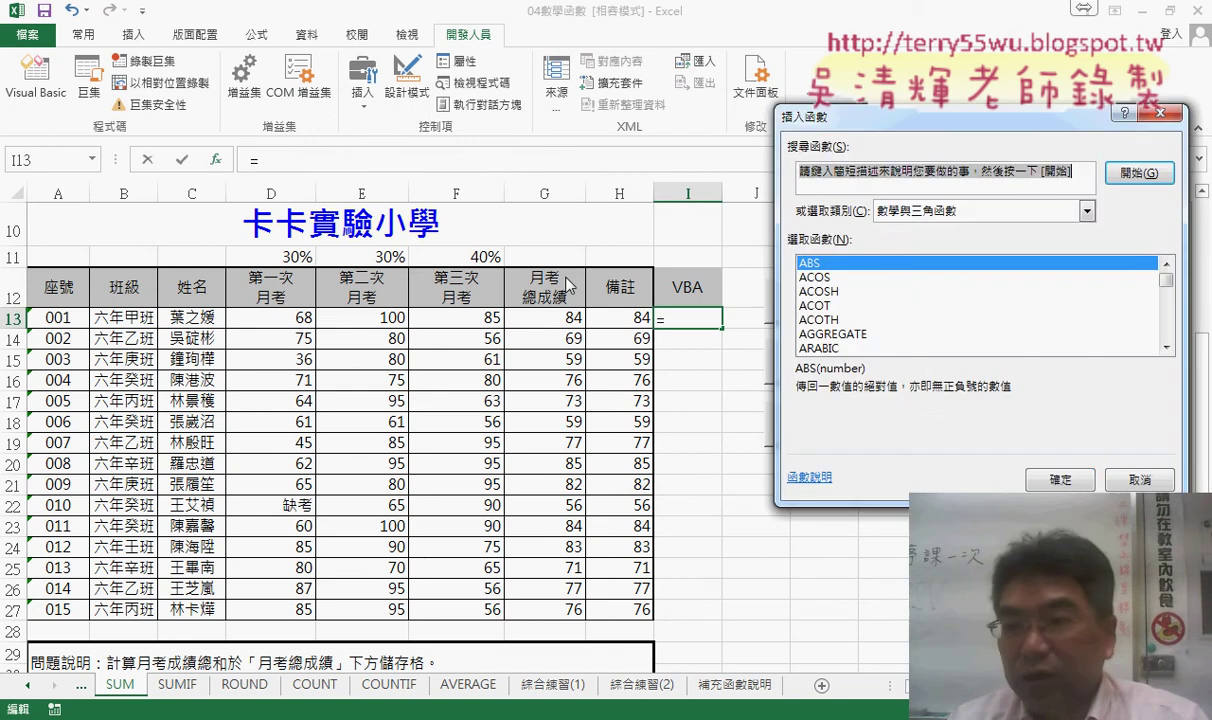
Step: Enter the user-defined =月考函數(D13,E13,F13) in I13 and fill it down to I27
click(943, 212)
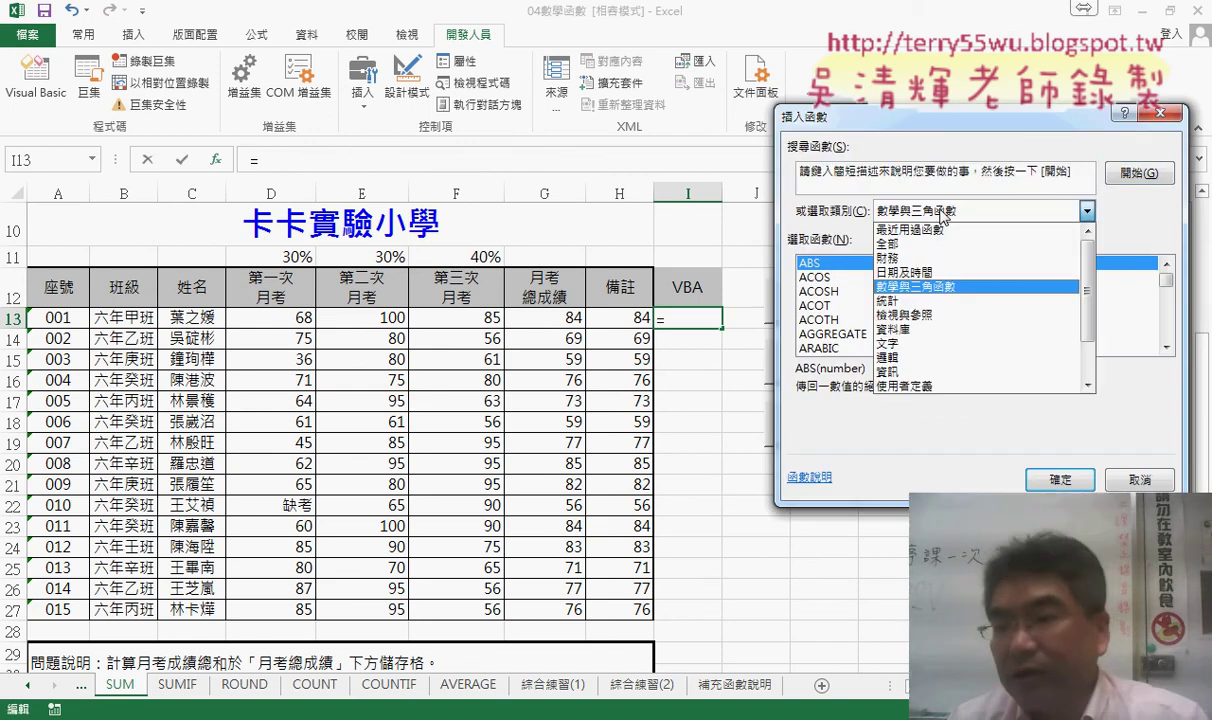
click(914, 388)
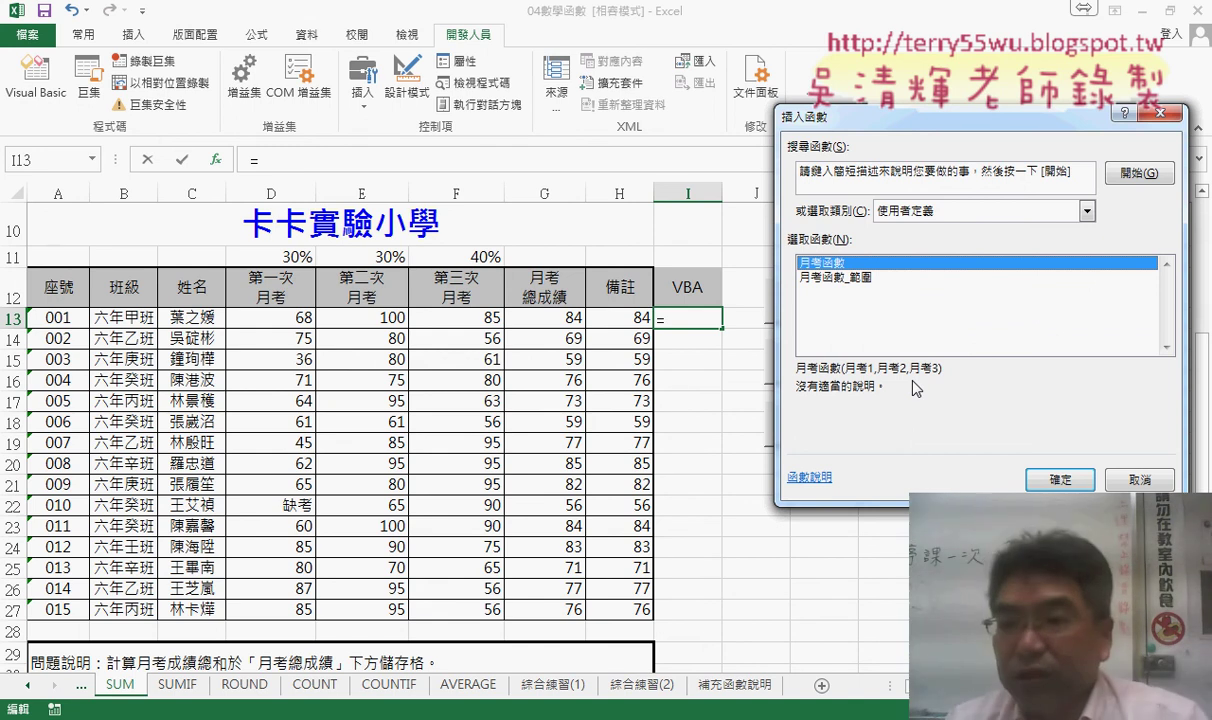
click(1062, 481)
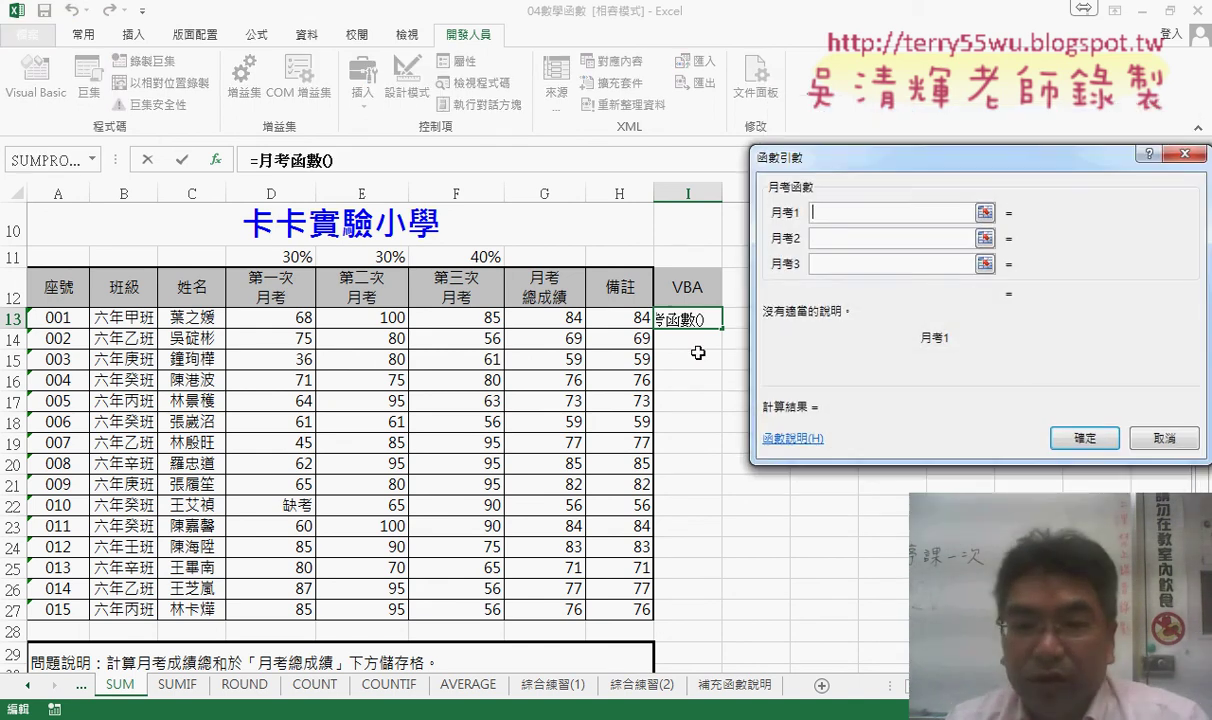
click(296, 318)
click(372, 318)
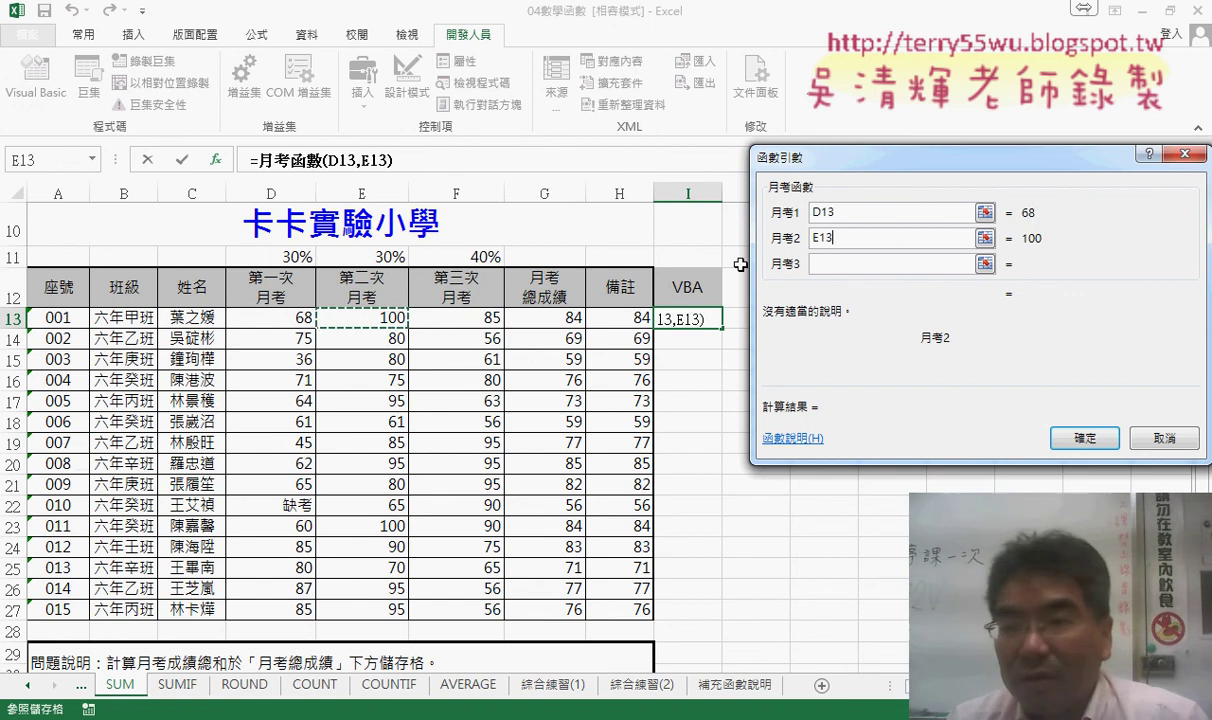
key(Tab)
click(462, 318)
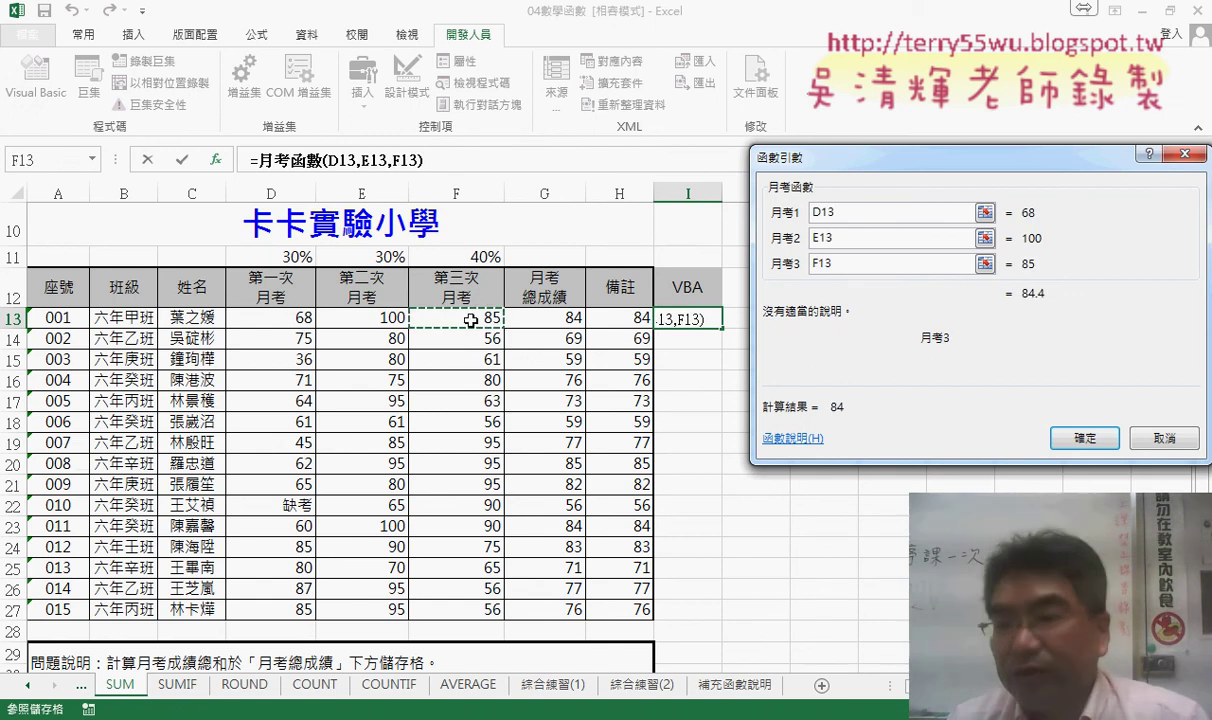
click(1085, 441)
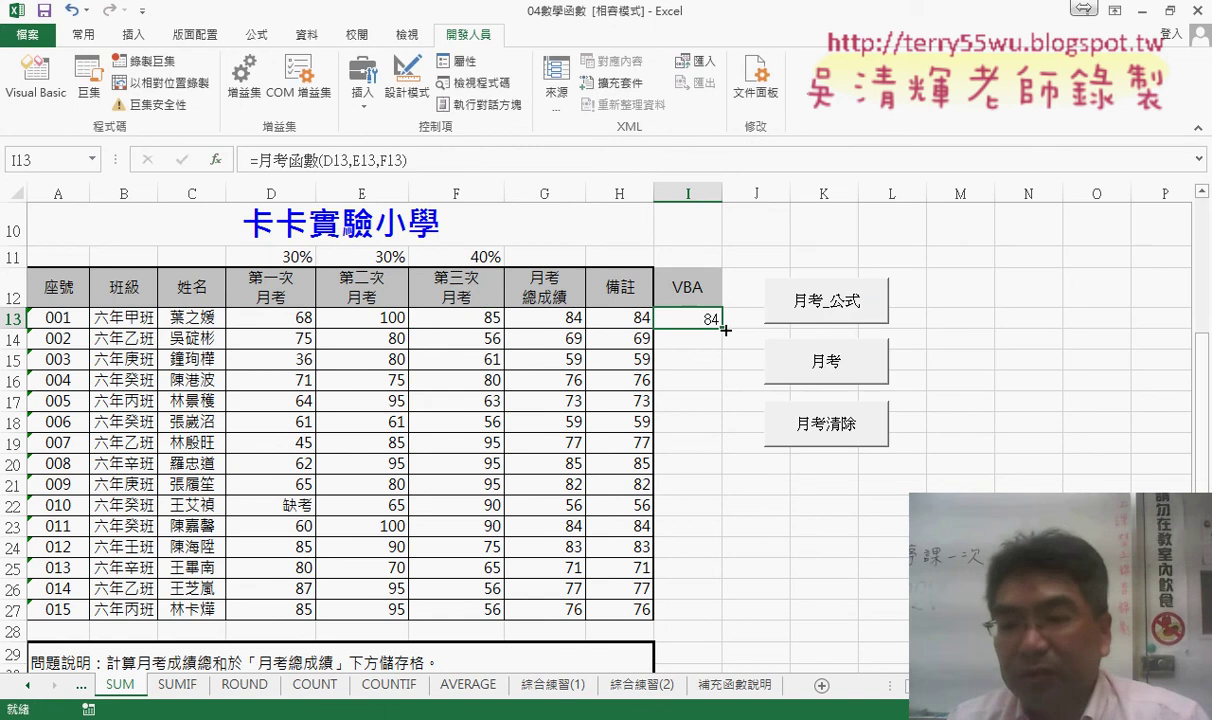
drag(723, 328, 719, 622)
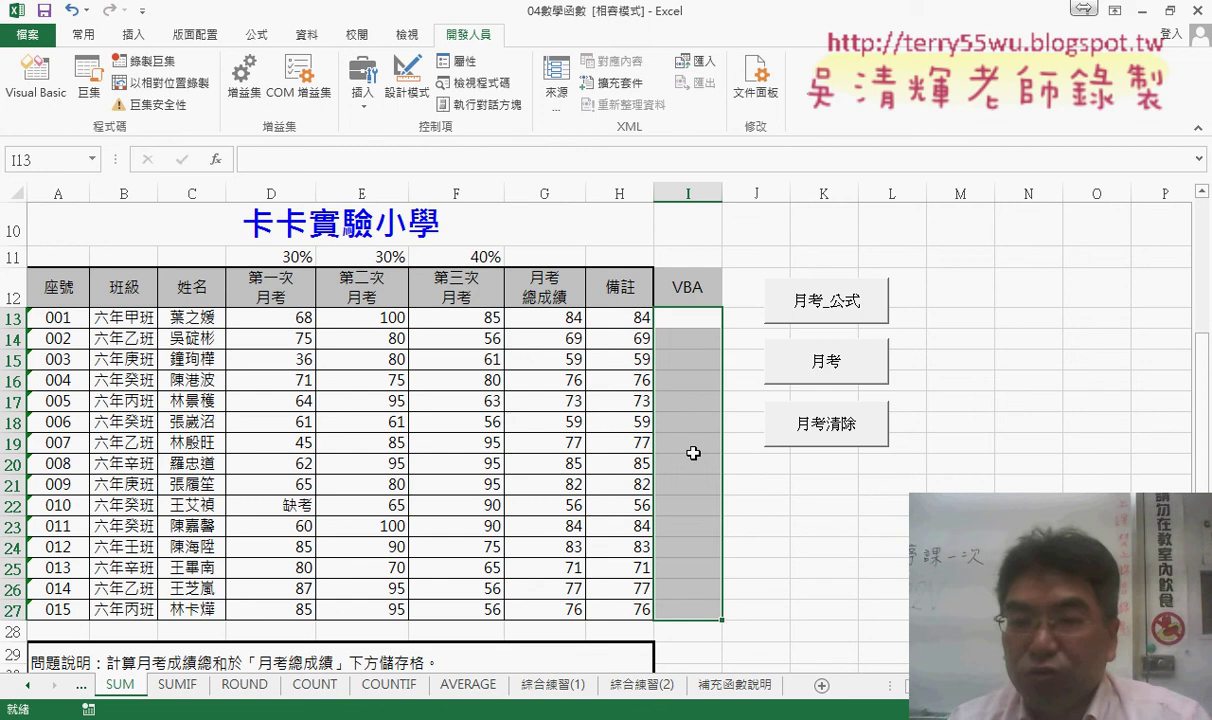
Step: Enter =月考函數_範圍(D13:F13) in I13 and fill it down through I27
click(680, 317)
click(215, 160)
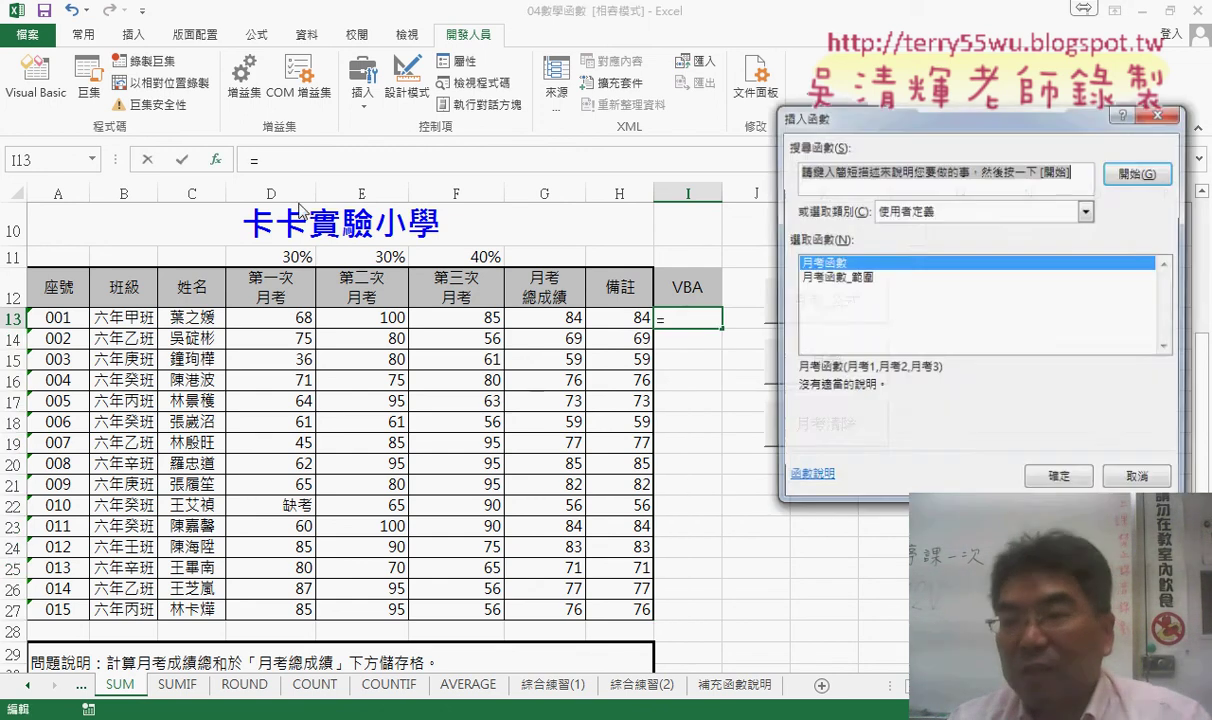
click(805, 277)
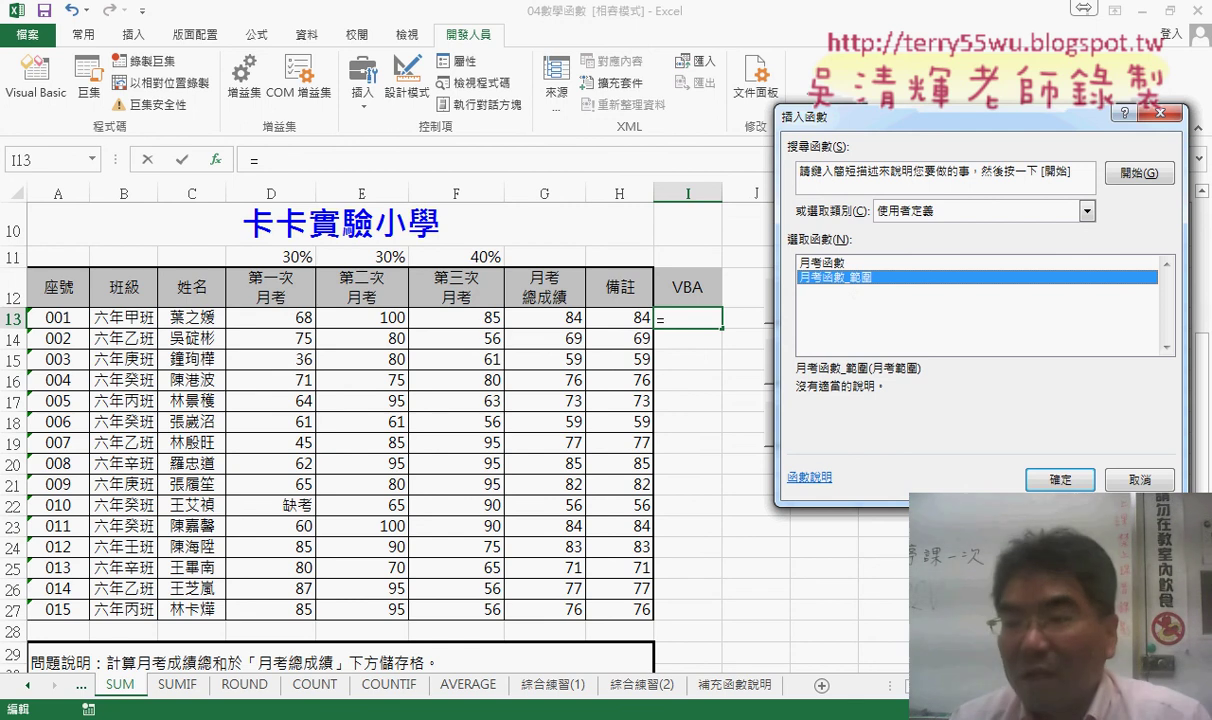
click(1060, 479)
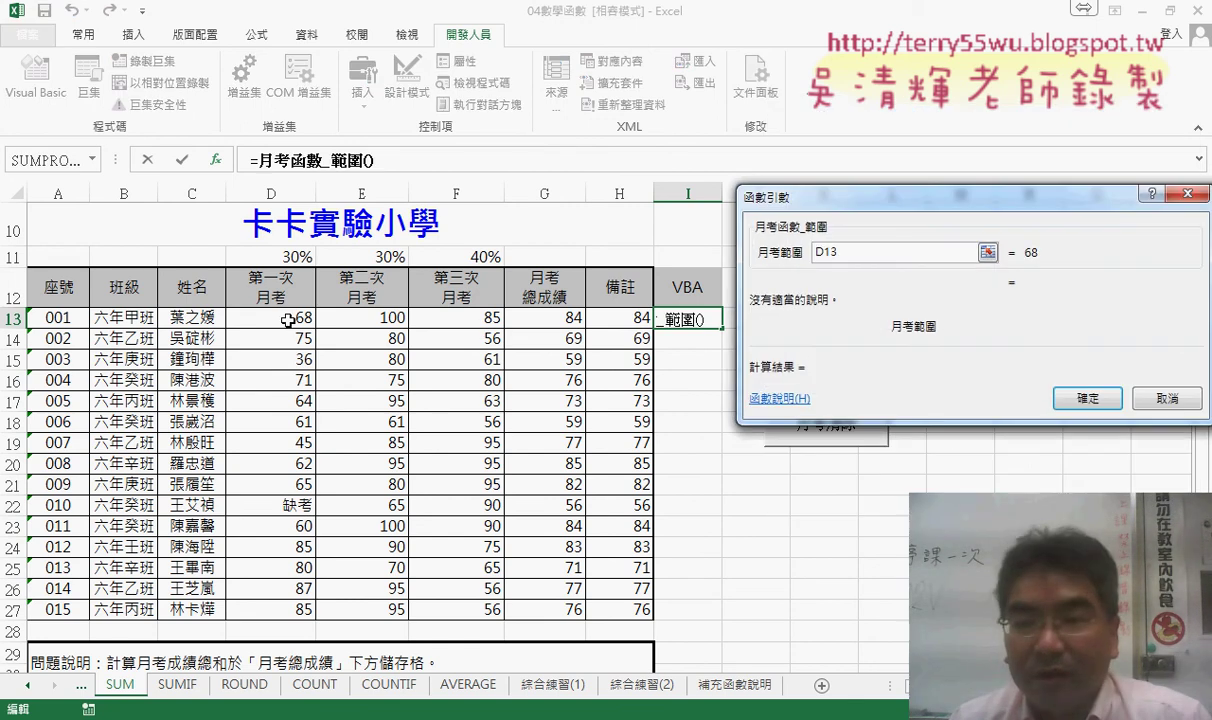
drag(273, 312, 465, 308)
click(1085, 398)
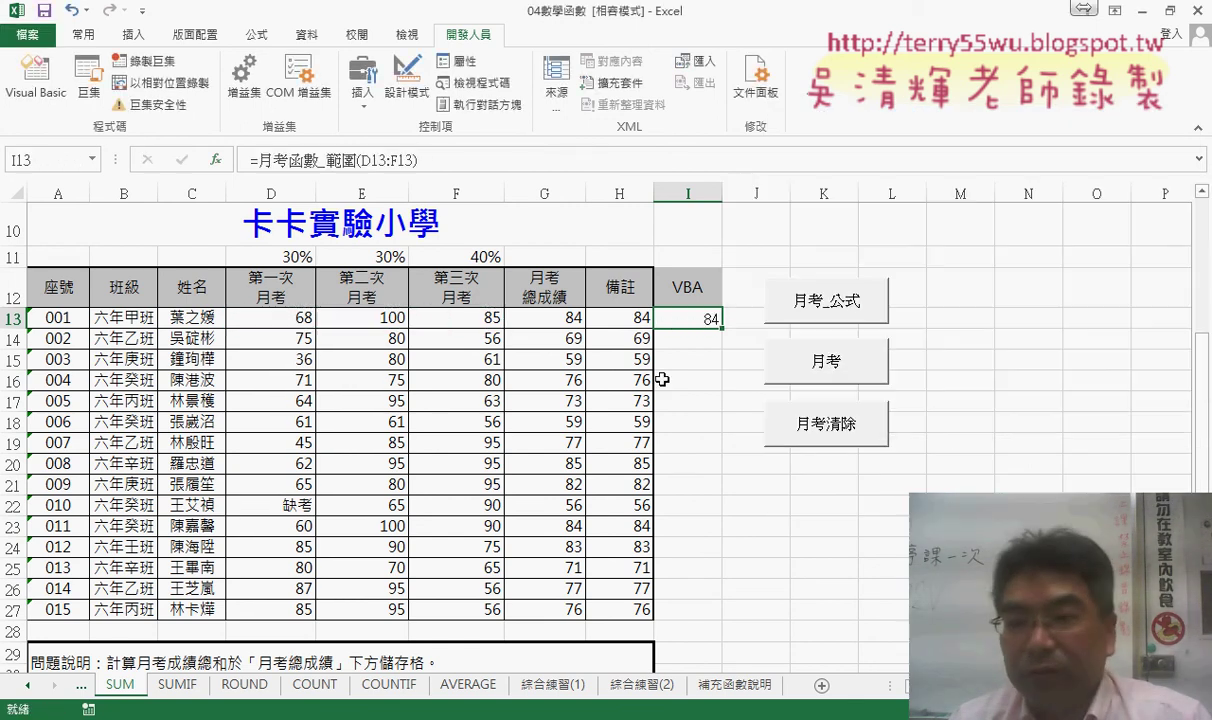
mouse_move(722, 328)
mouse_down()
mouse_move(727, 635)
mouse_move(727, 617)
mouse_up()
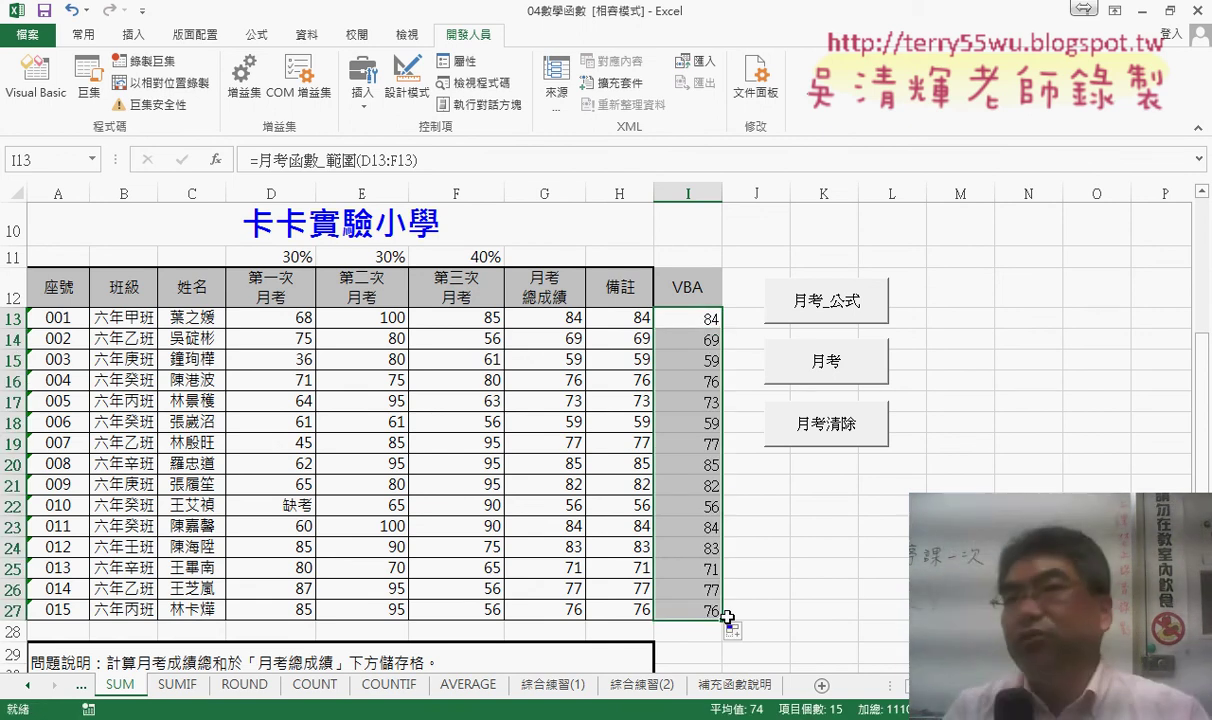